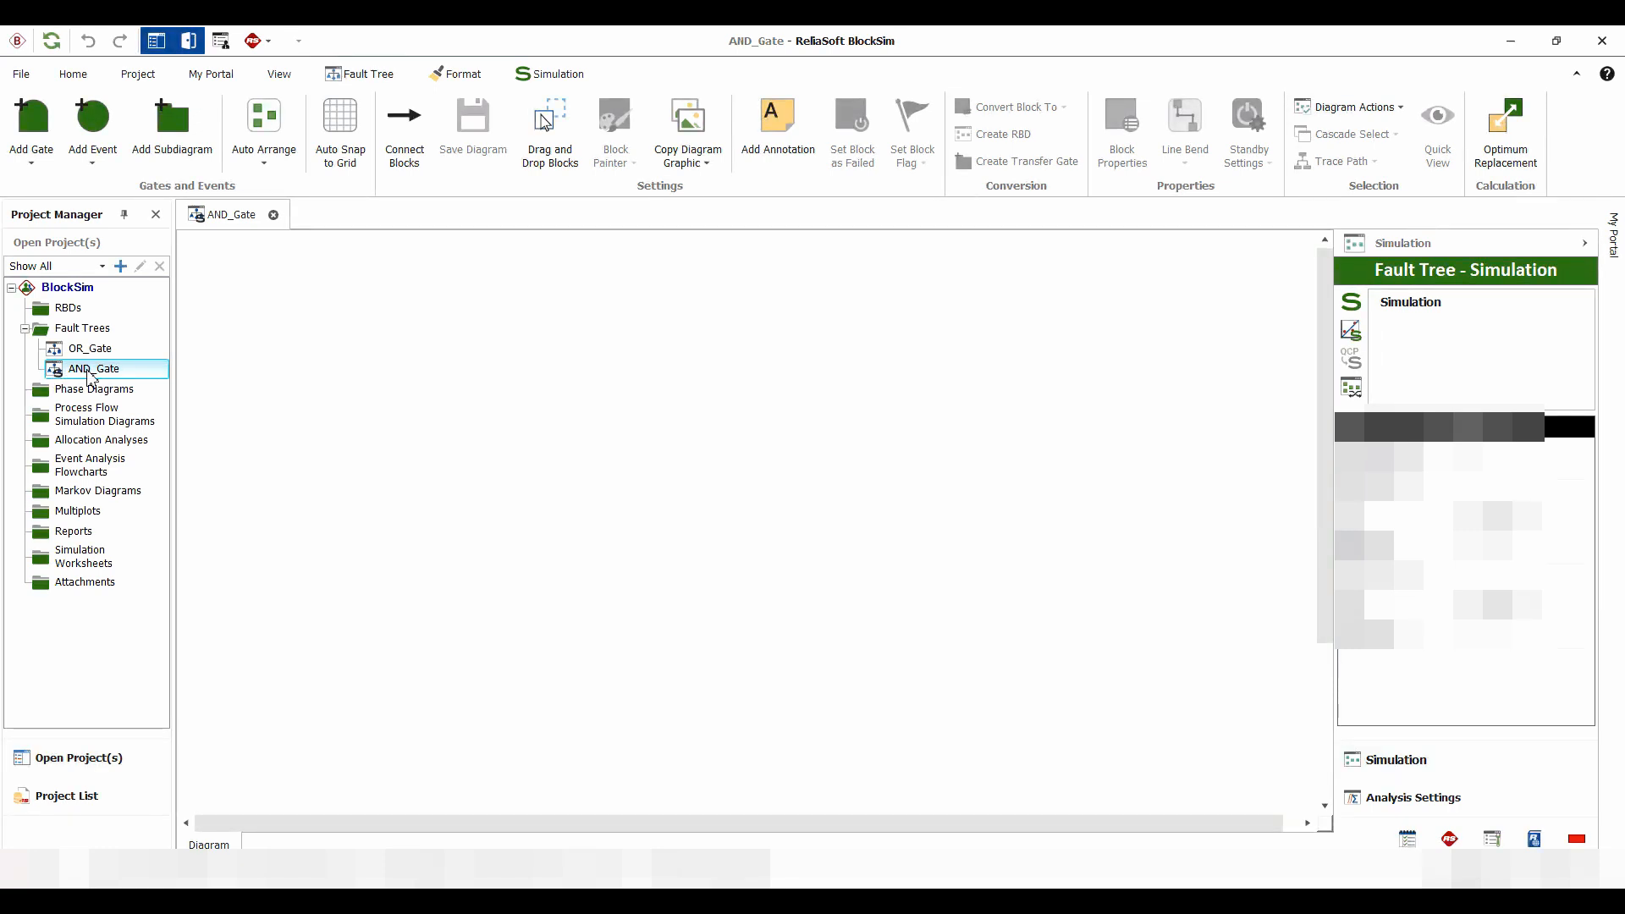
Add an AND gate to the empty fault tree diagram and attach two basic events beneath it
left_click(38, 159)
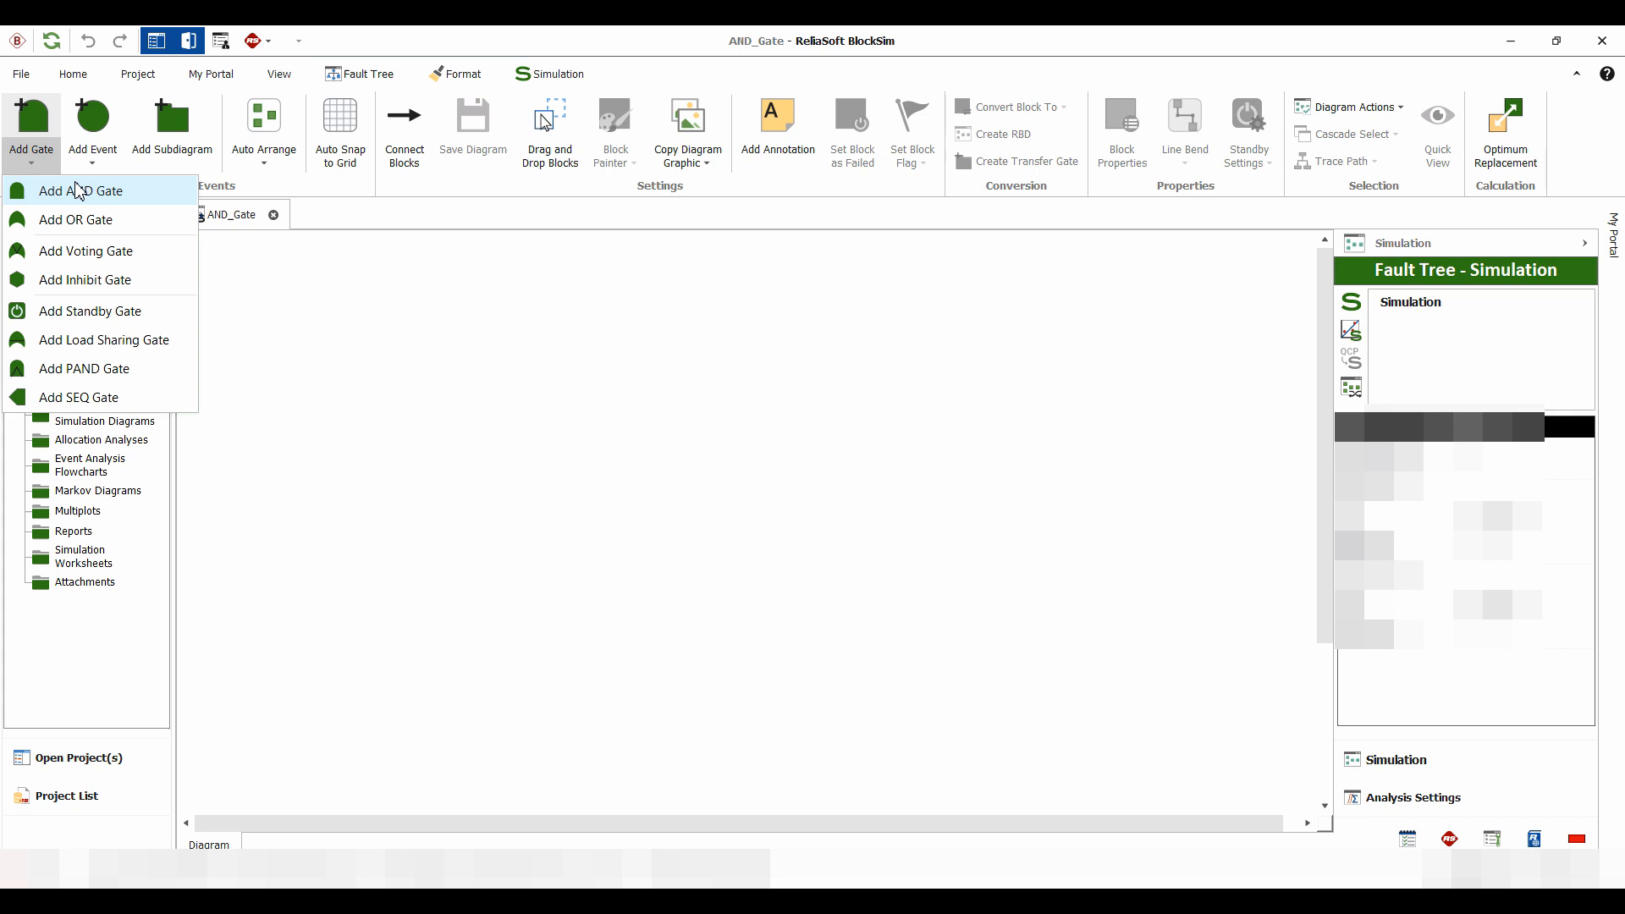
left_click(70, 191)
left_click_drag(232, 292, 515, 329)
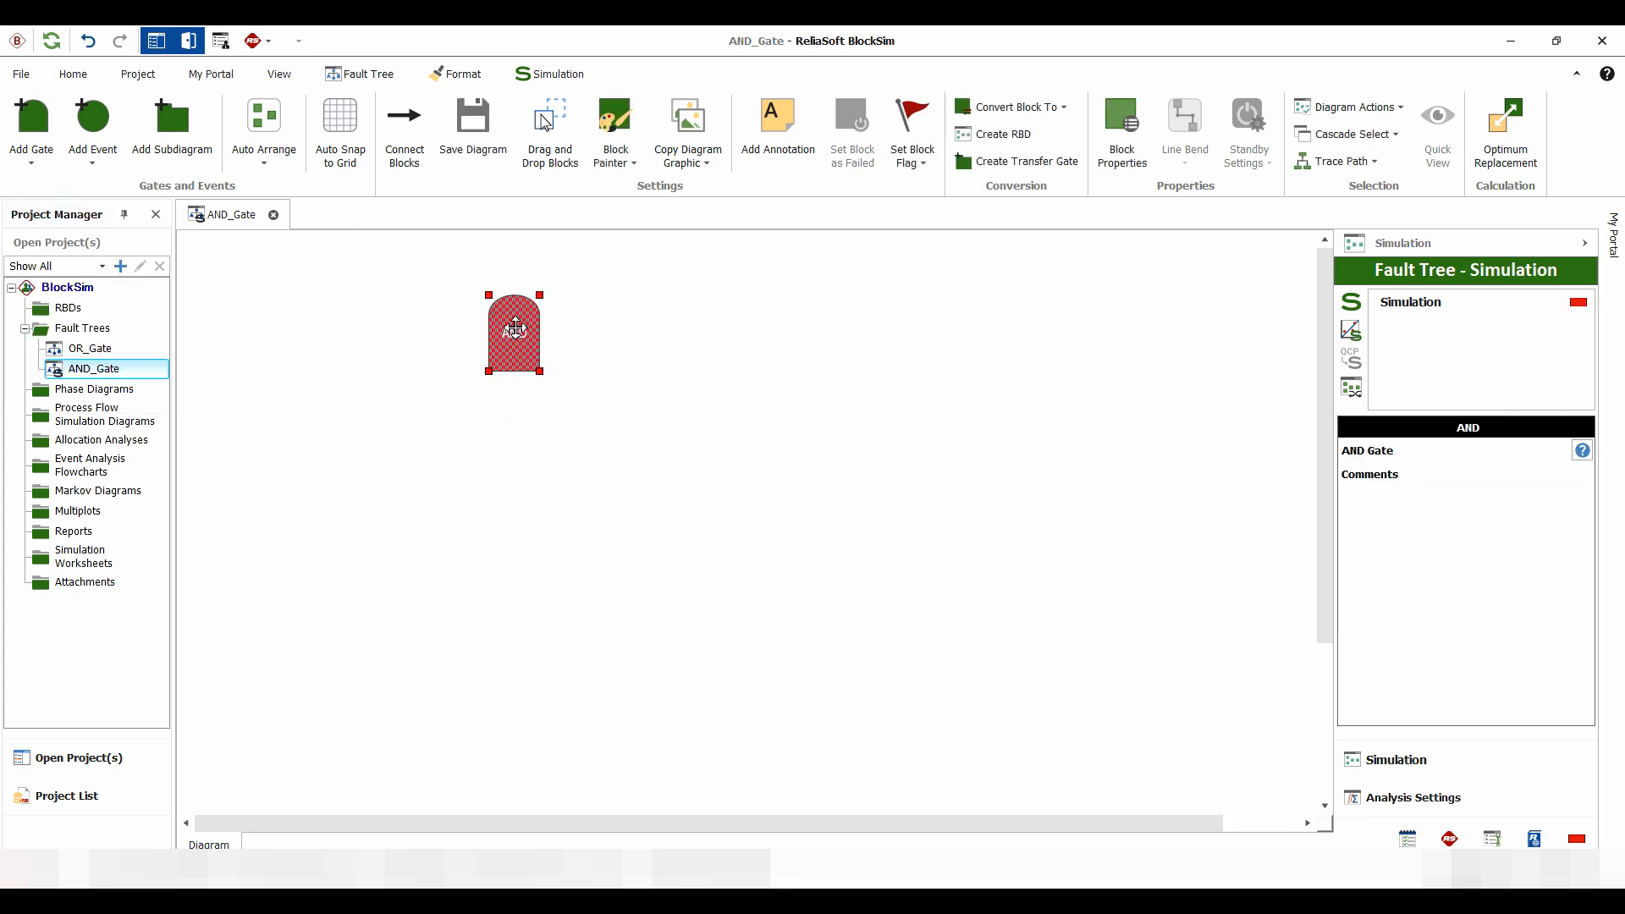
left_click(94, 123)
left_click(93, 123)
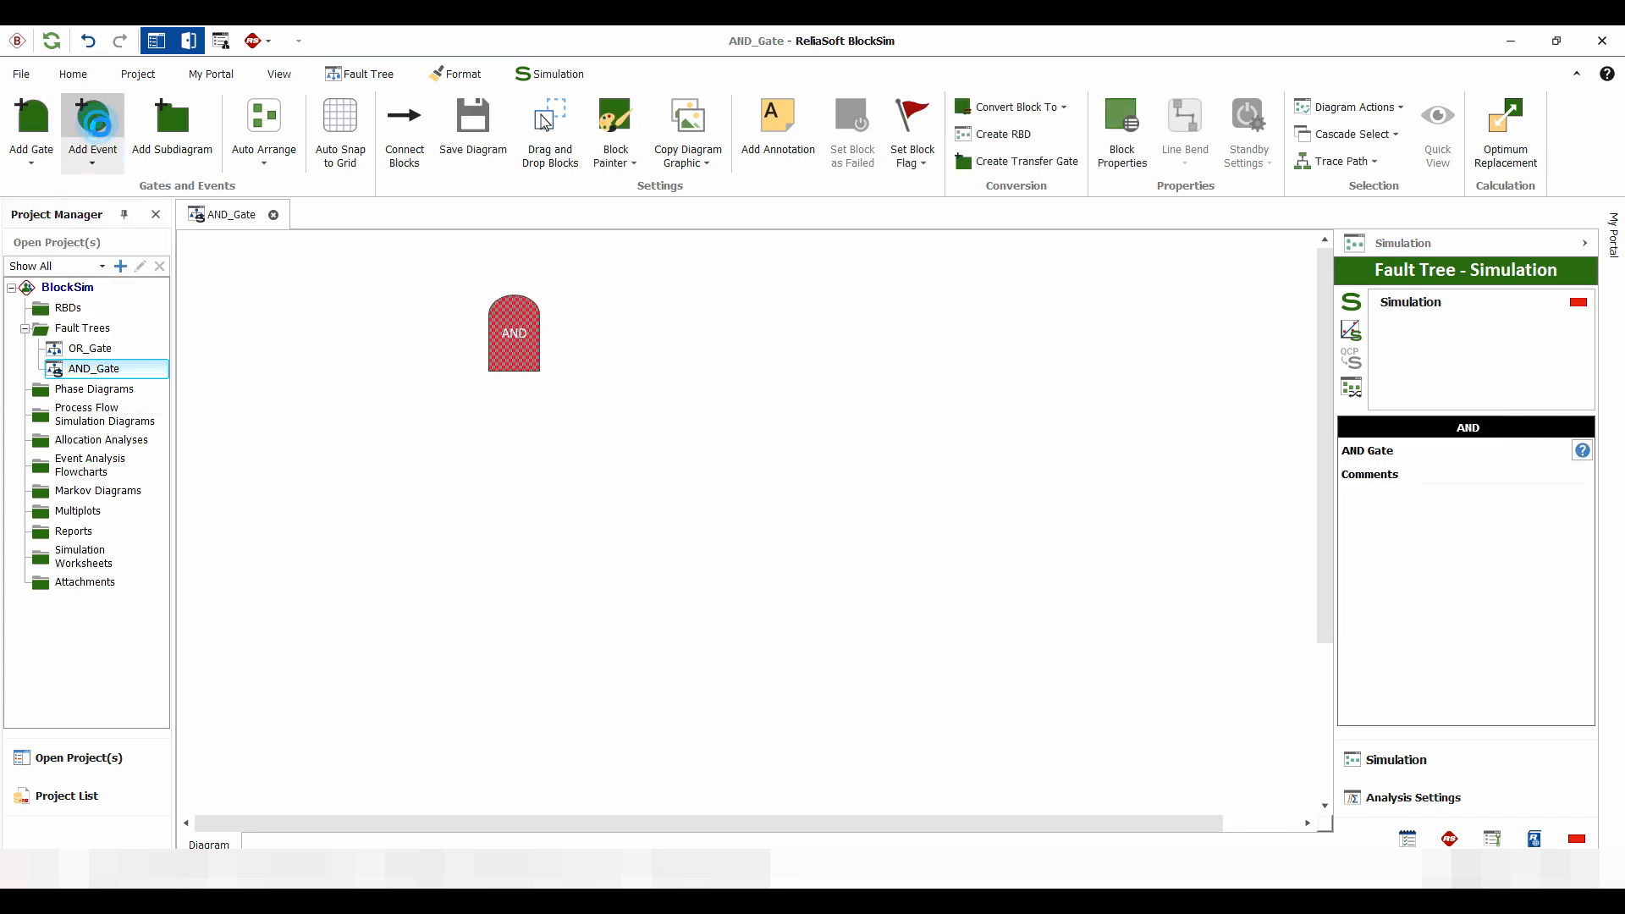
Name the gate block "AND" and give it the description "Thermal Overloading"
left_click(519, 341)
double_click(519, 340)
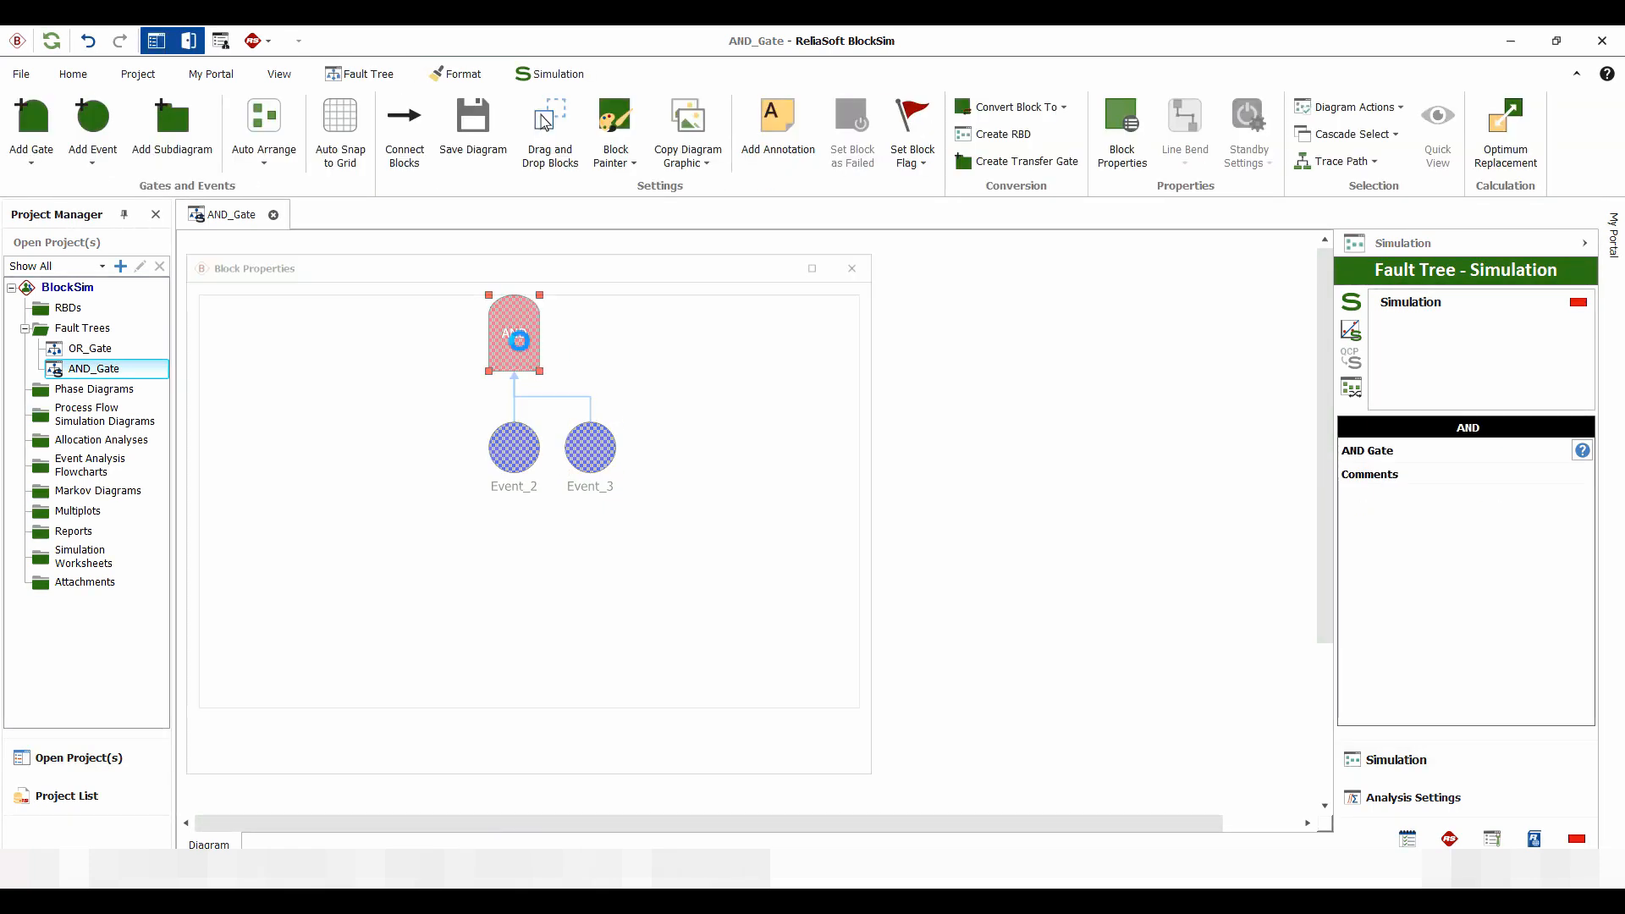
left_click(569, 332)
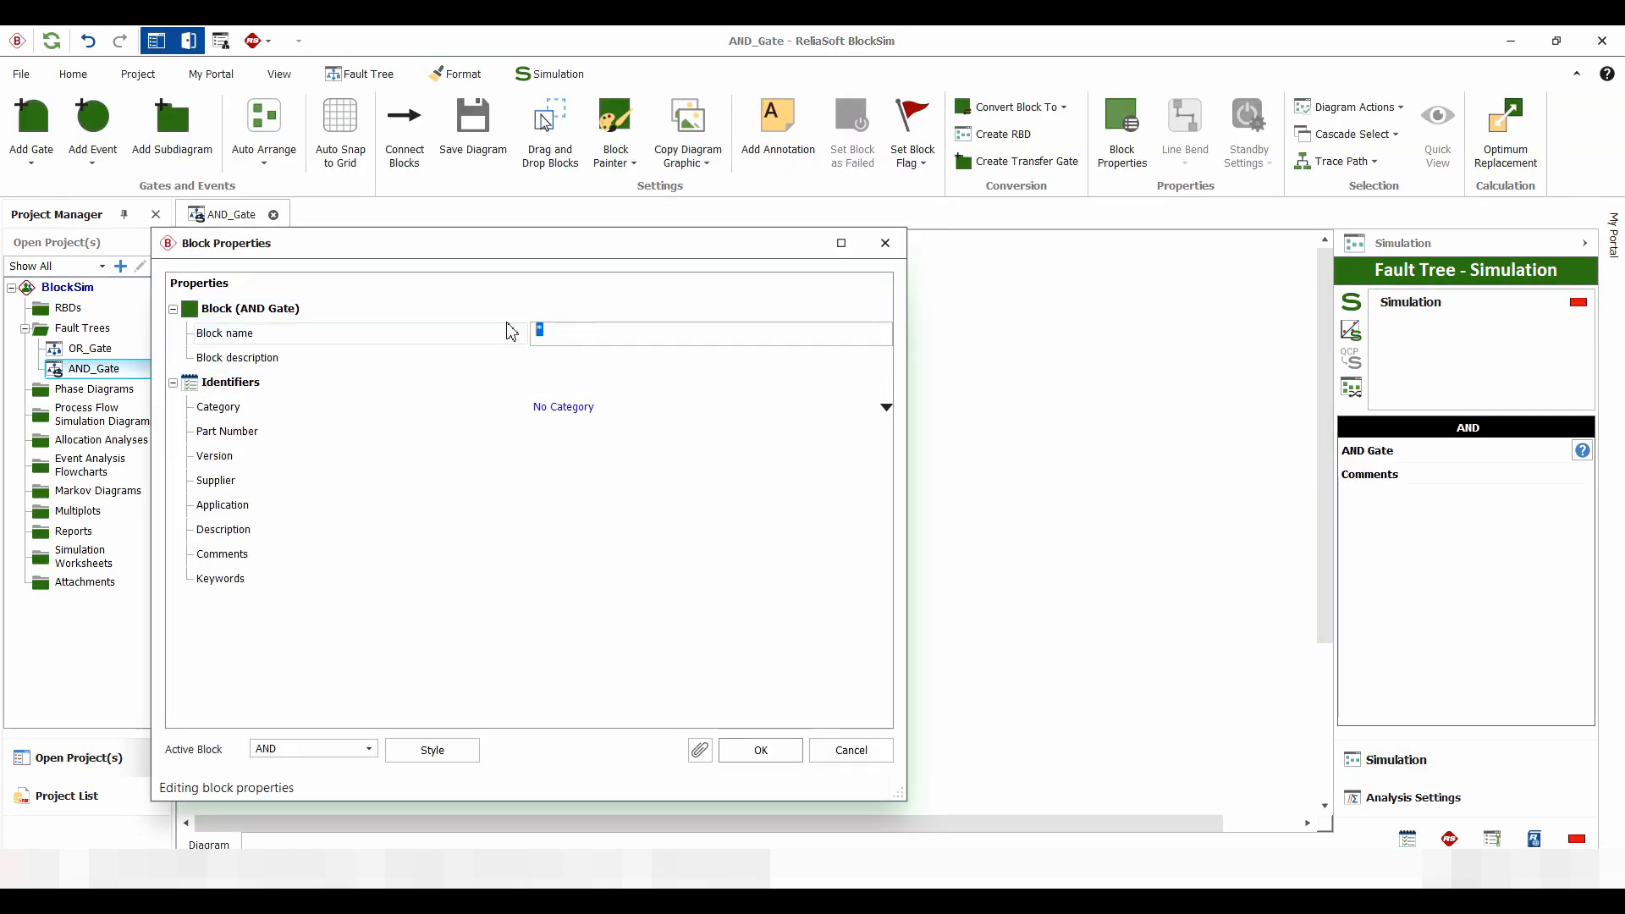
type("ANMD")
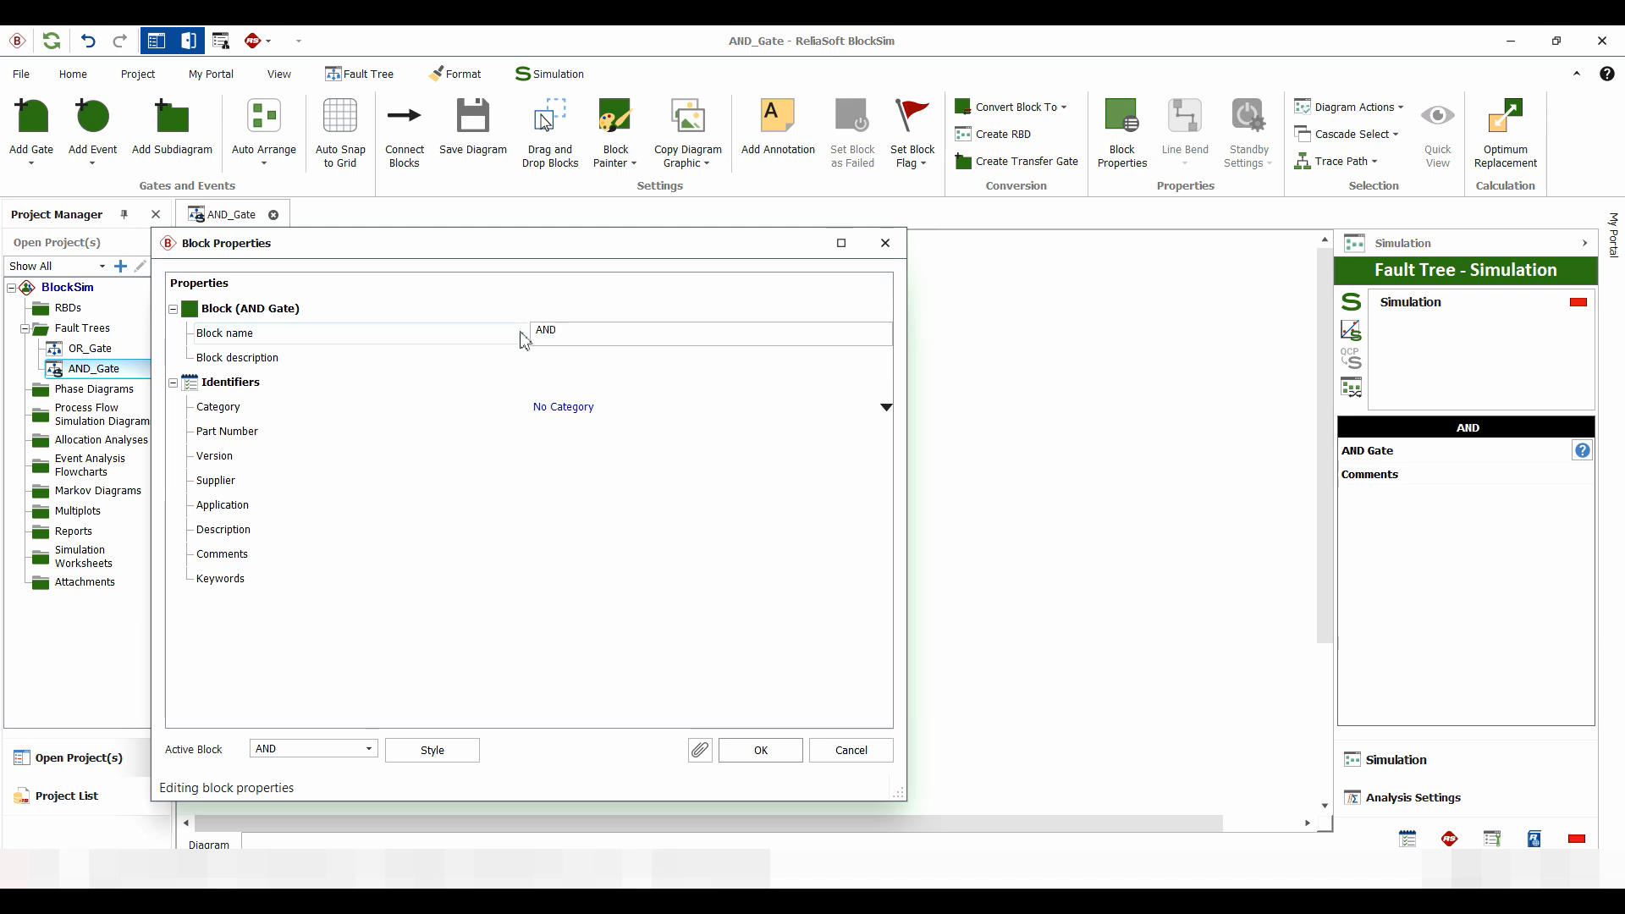
left_click(551, 362)
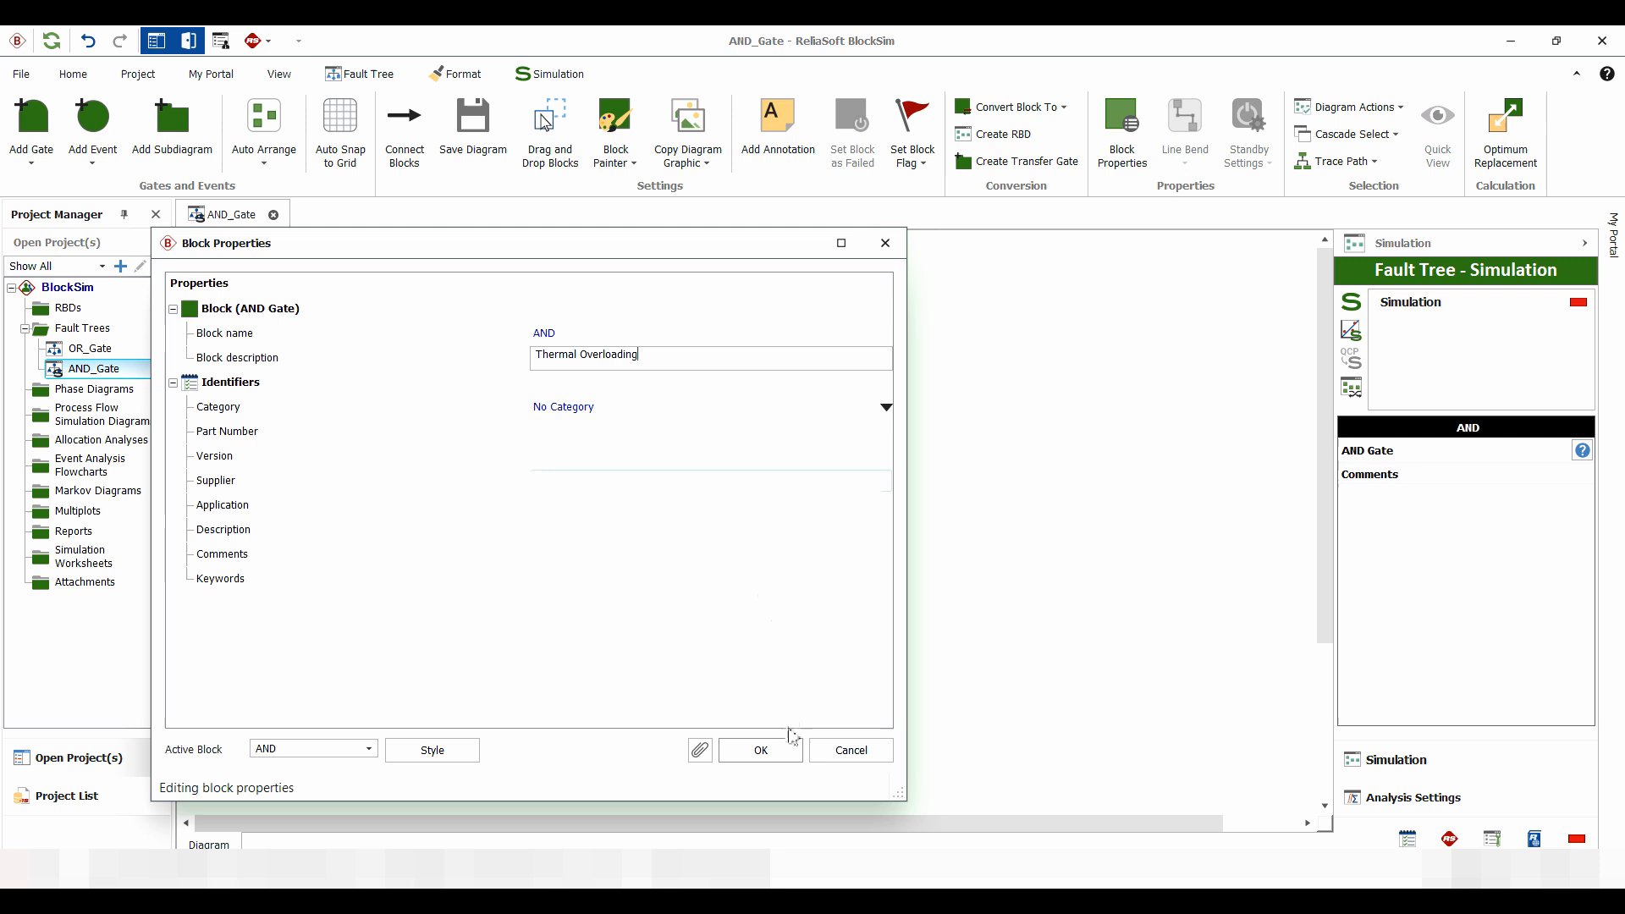
left_click(761, 749)
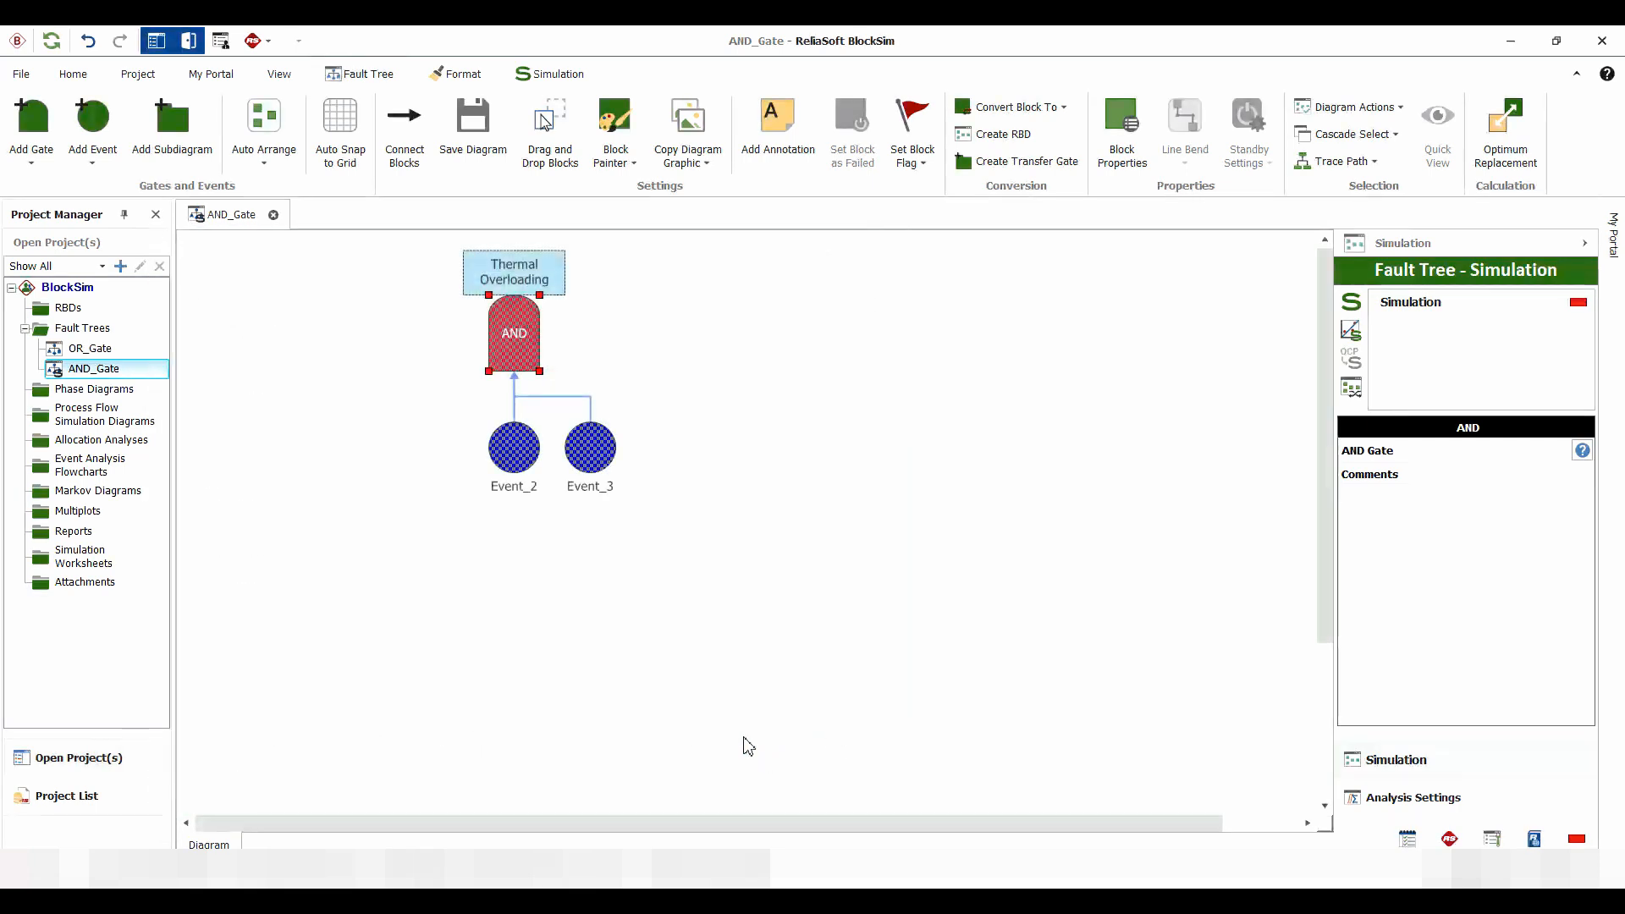
Rename the first basic event, Event_2, to "A" with the description "Overheating"
left_click(516, 455)
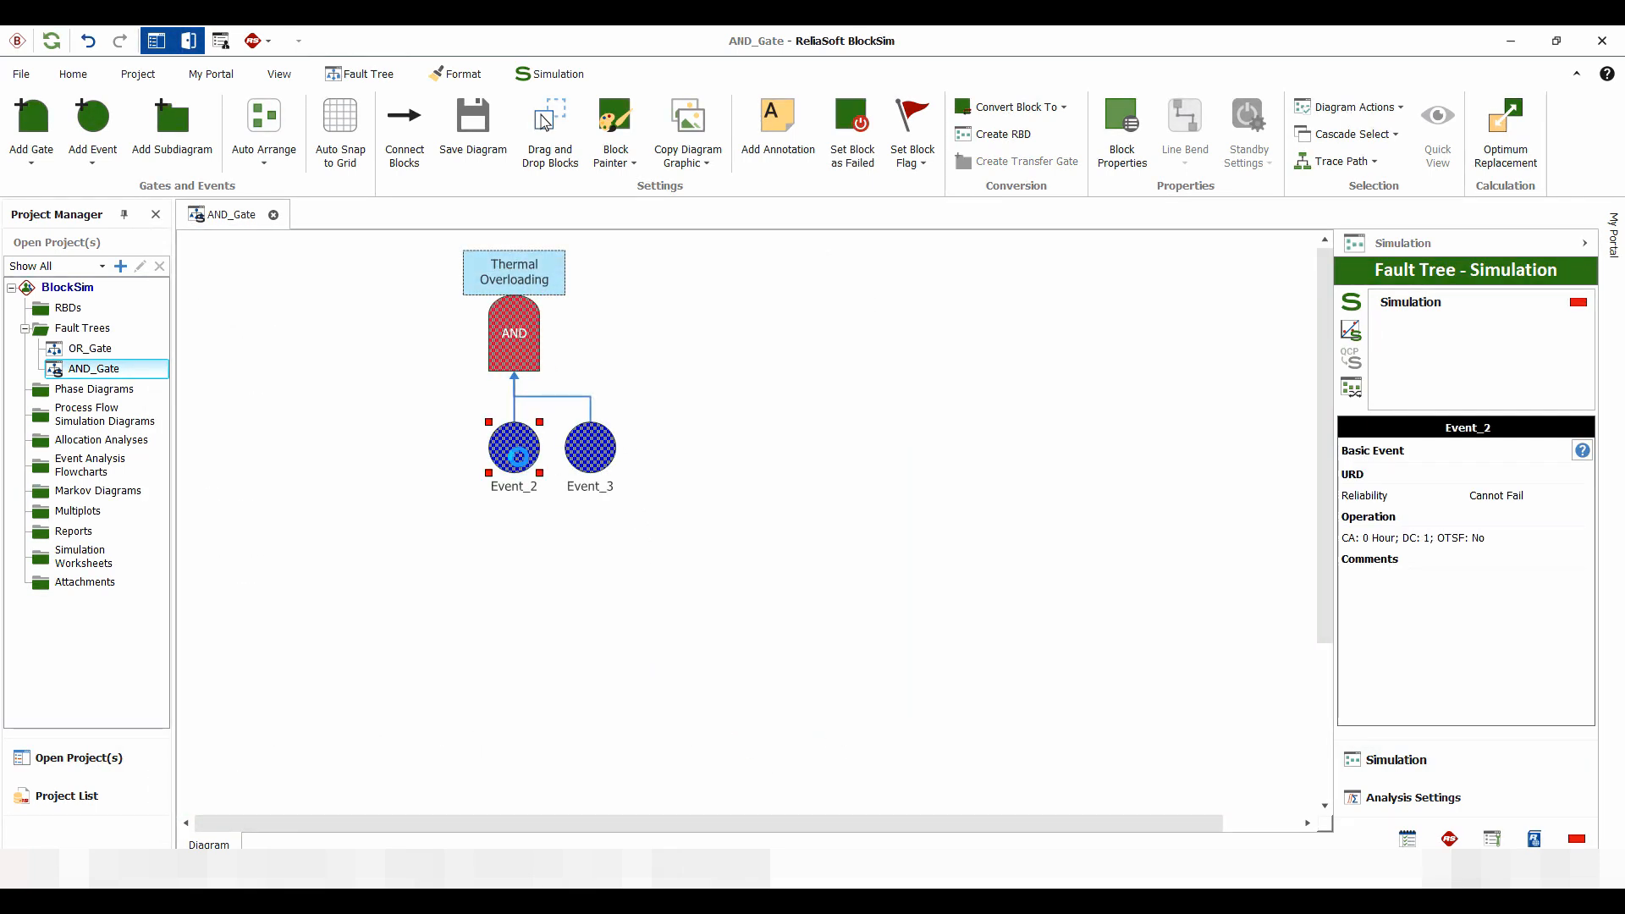
double_click(517, 457)
left_click(366, 330)
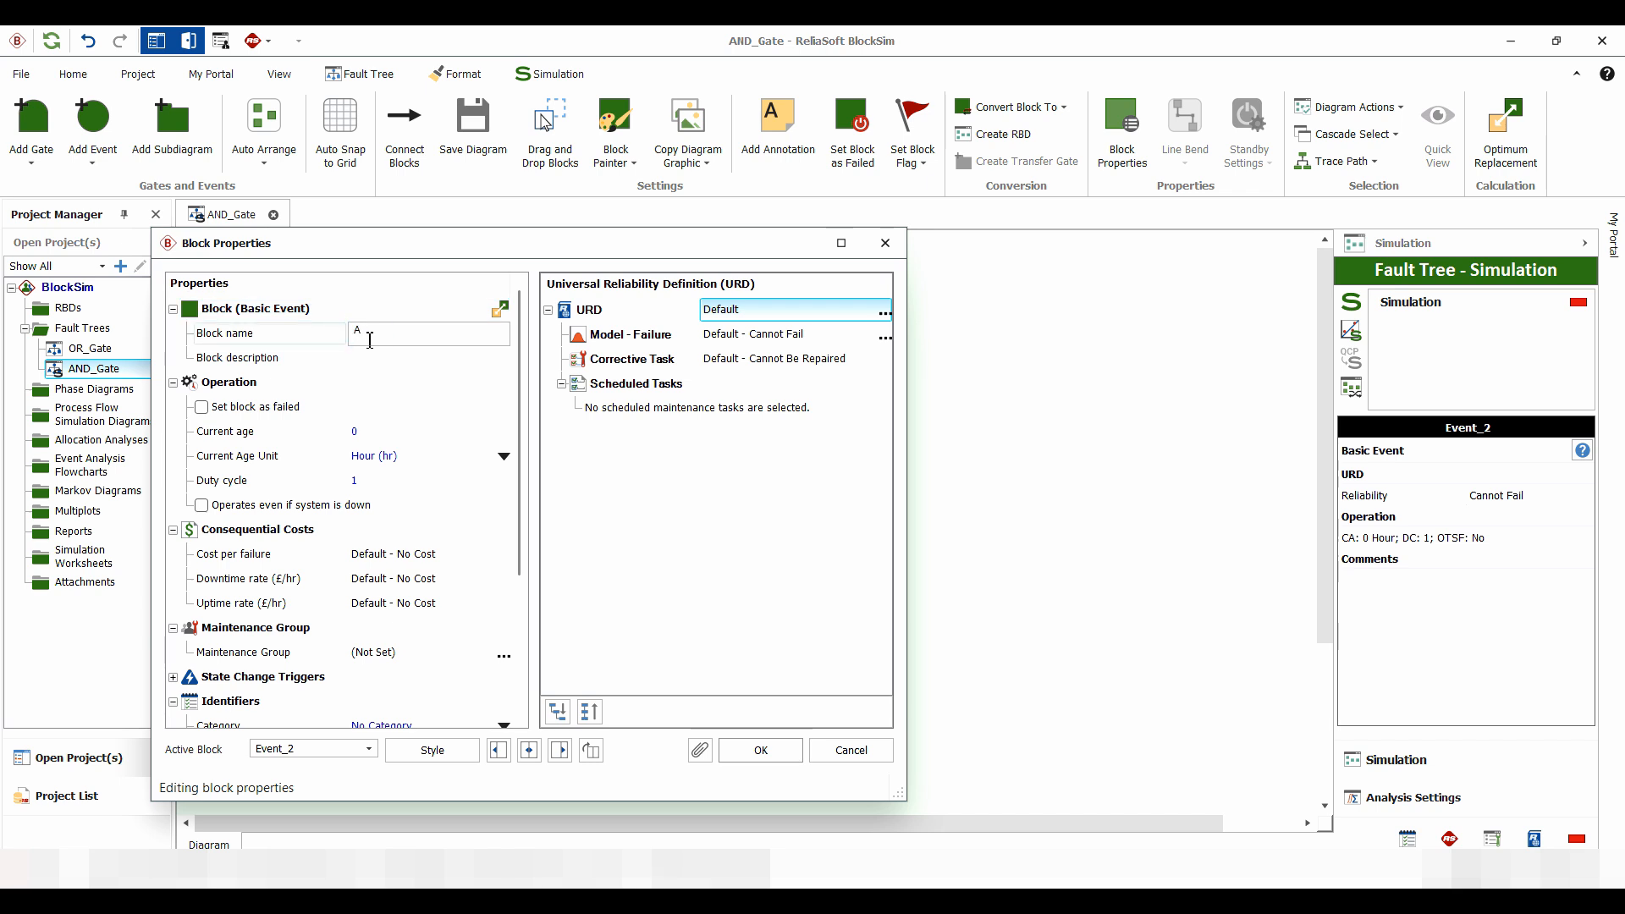
left_click(364, 358)
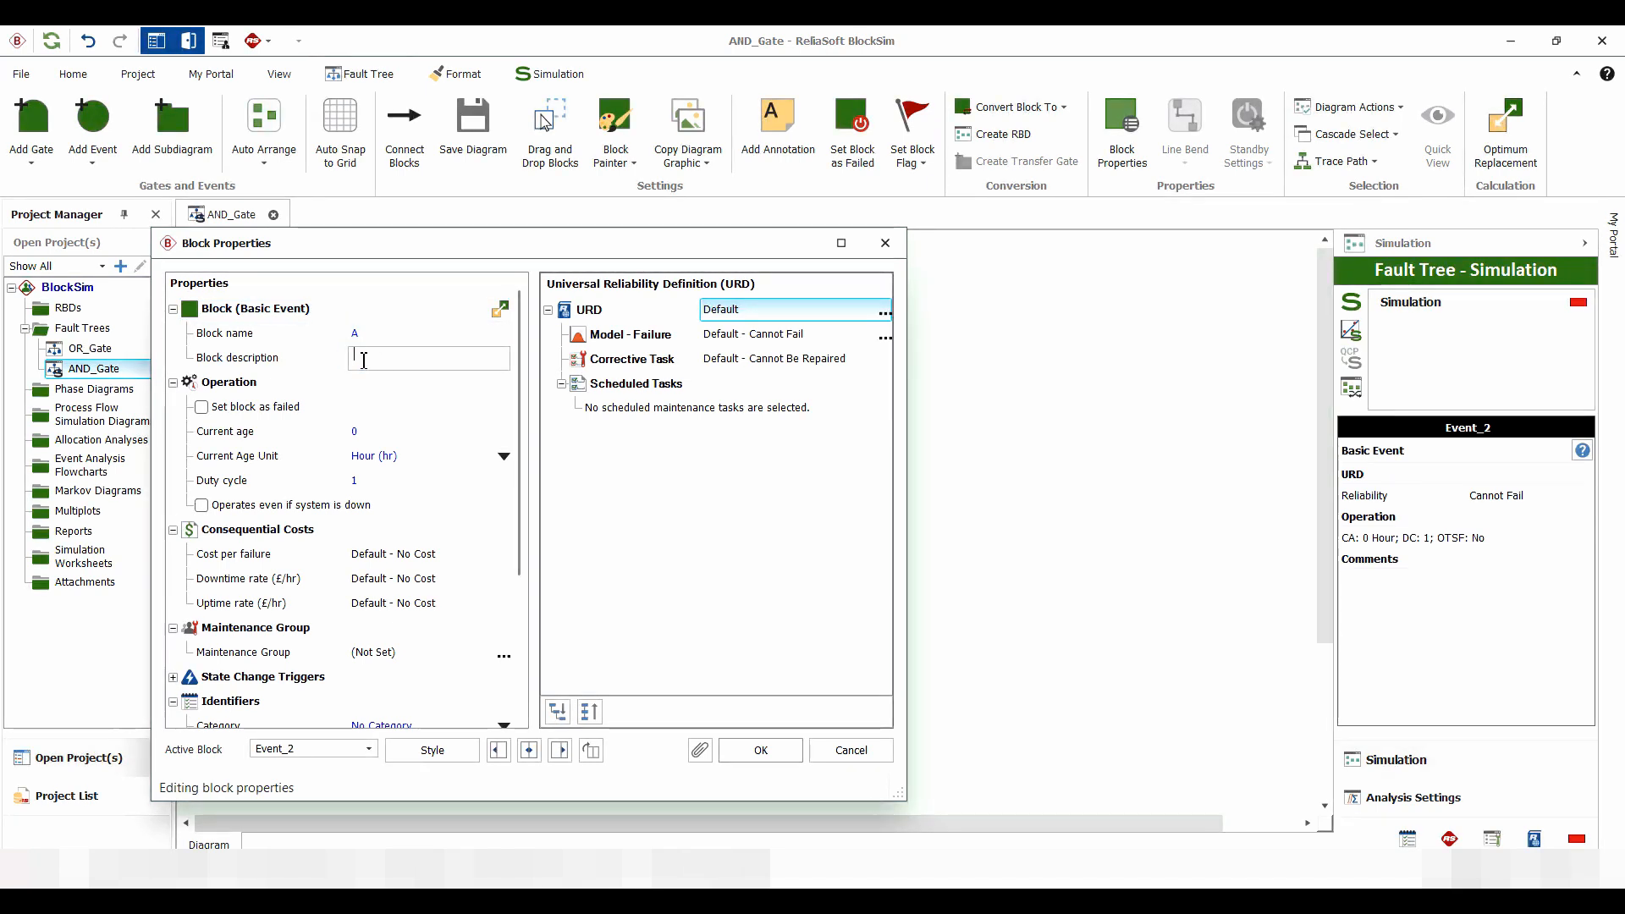
type("Overhea")
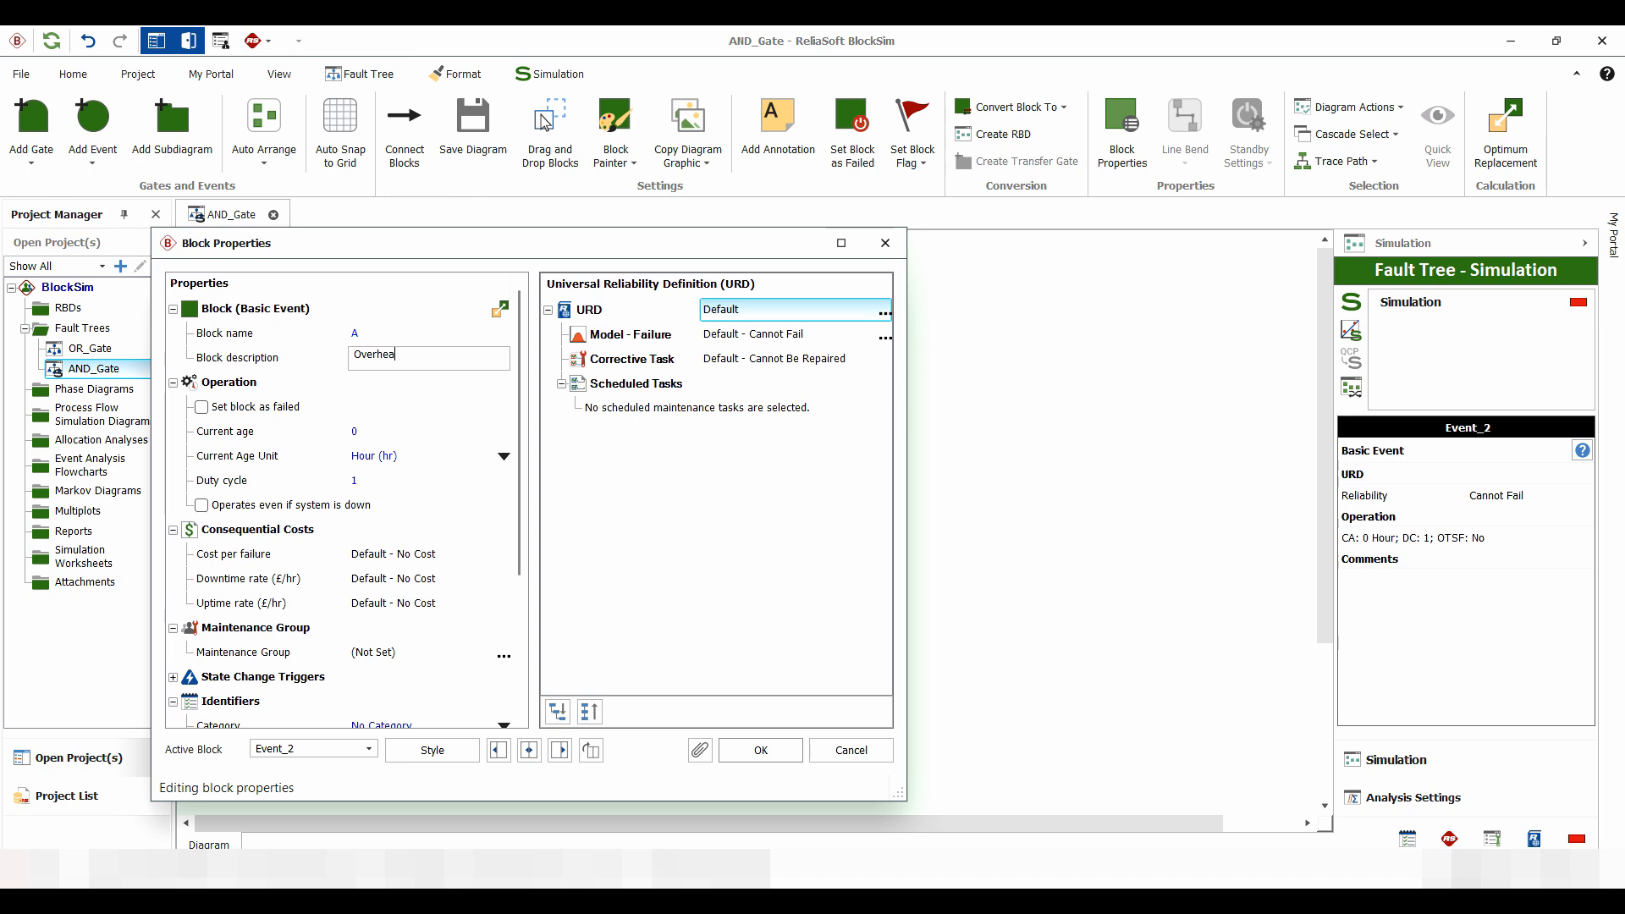
type("ting")
left_click(760, 750)
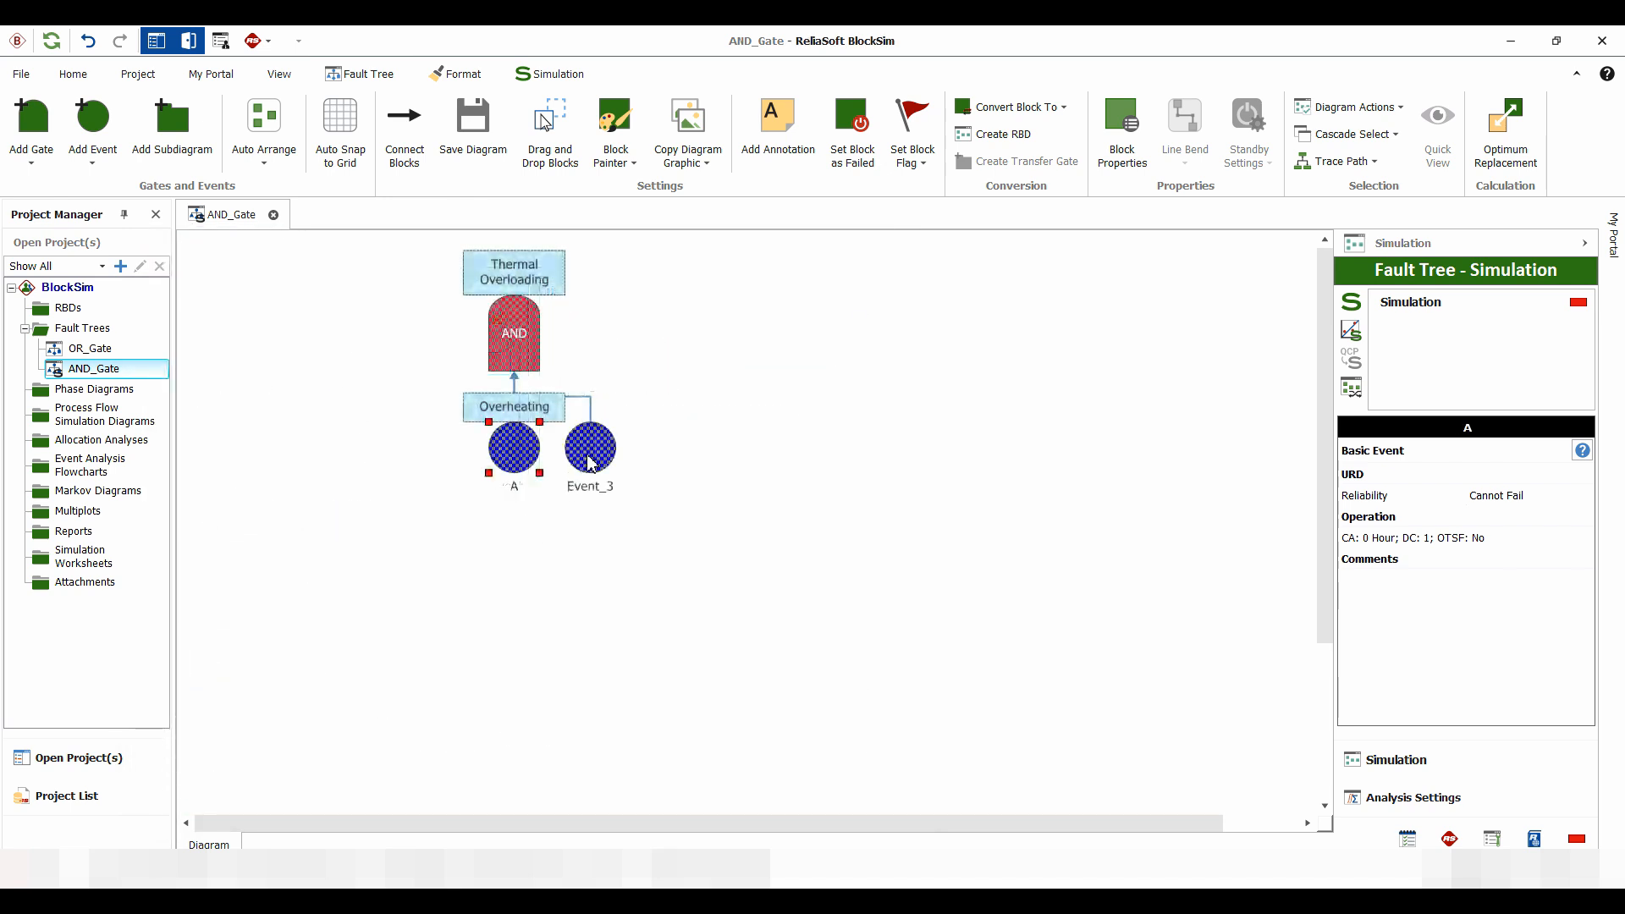
Rename Event_3 to "B" with the description "Thermal Relief Valve Failuire", and auto-arrange the diagram
left_click(590, 457)
double_click(589, 457)
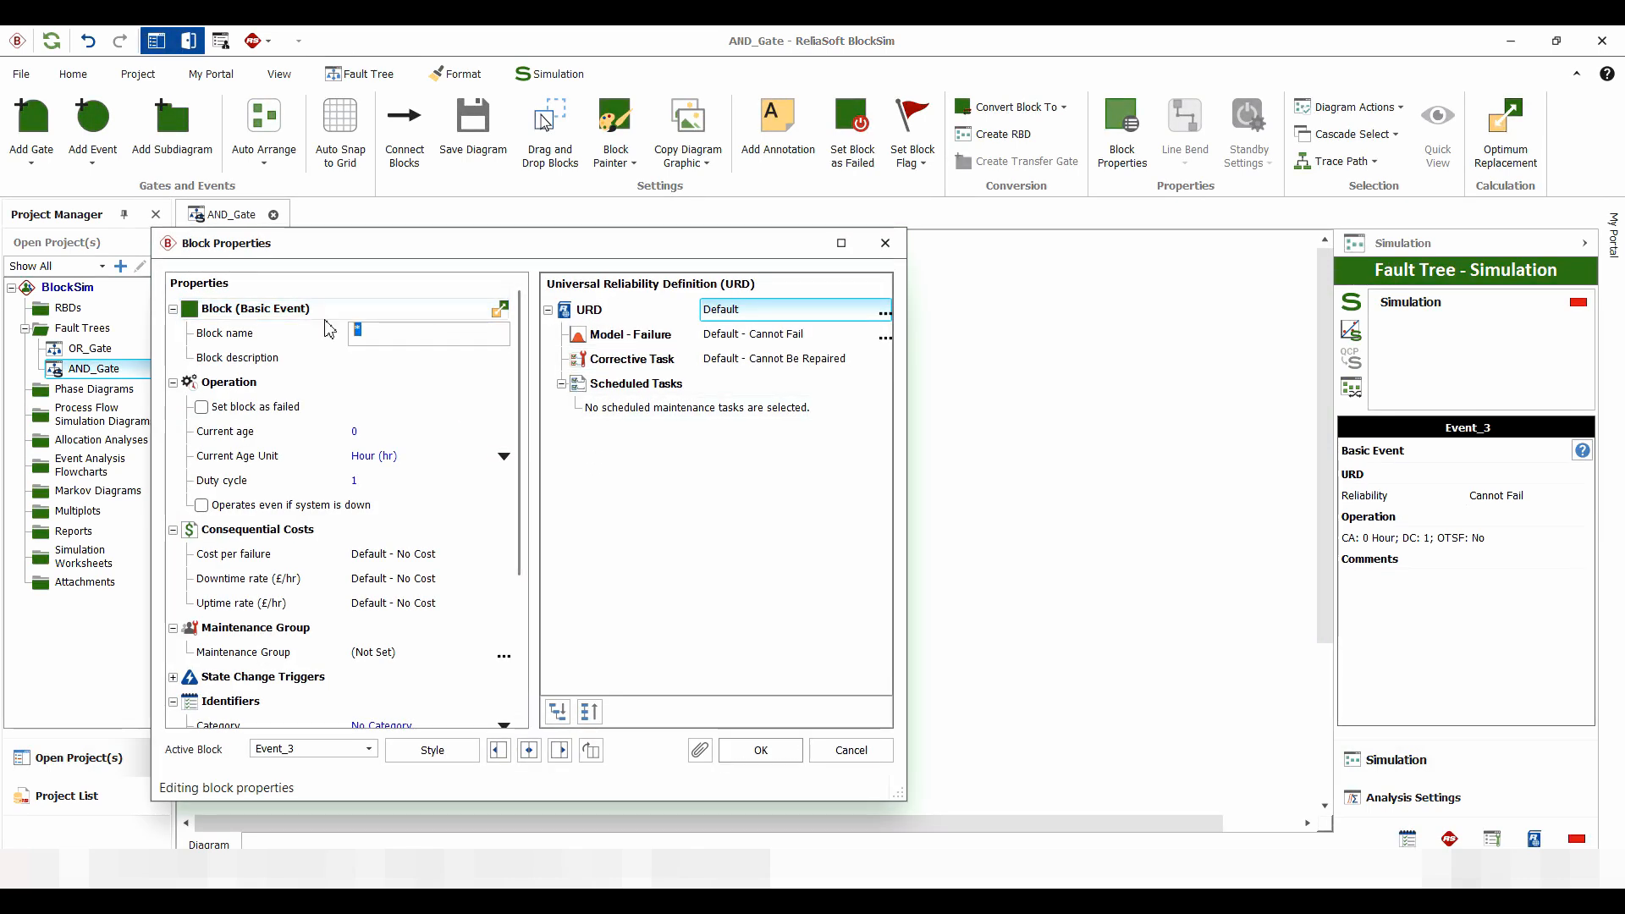
type("B")
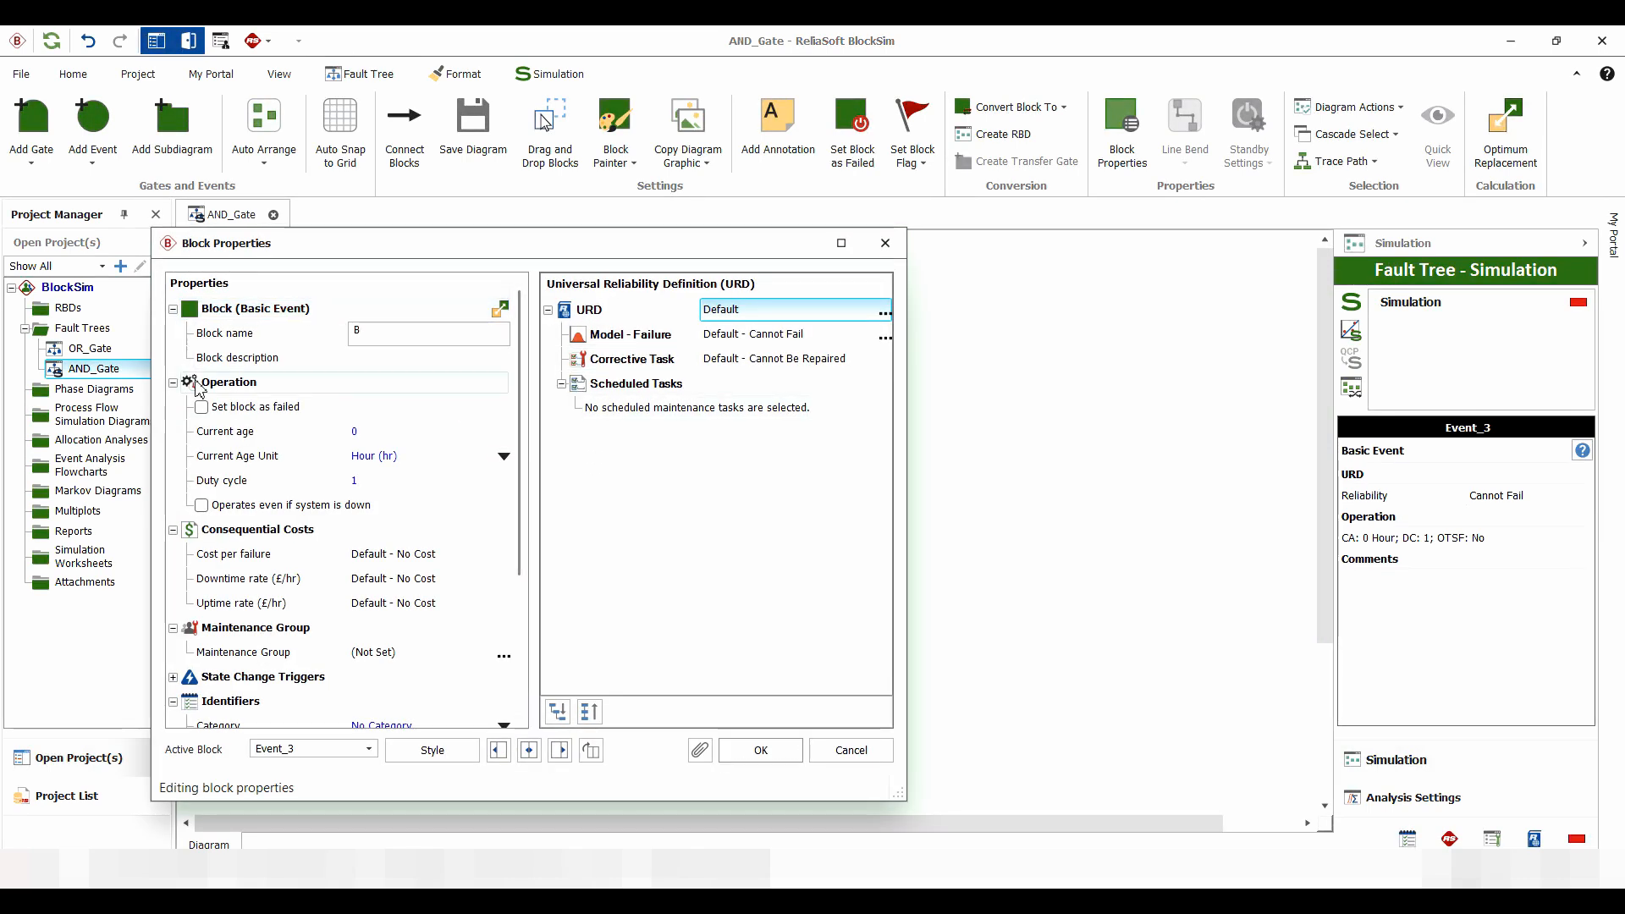
left_click(375, 361)
type("Thermal Relie")
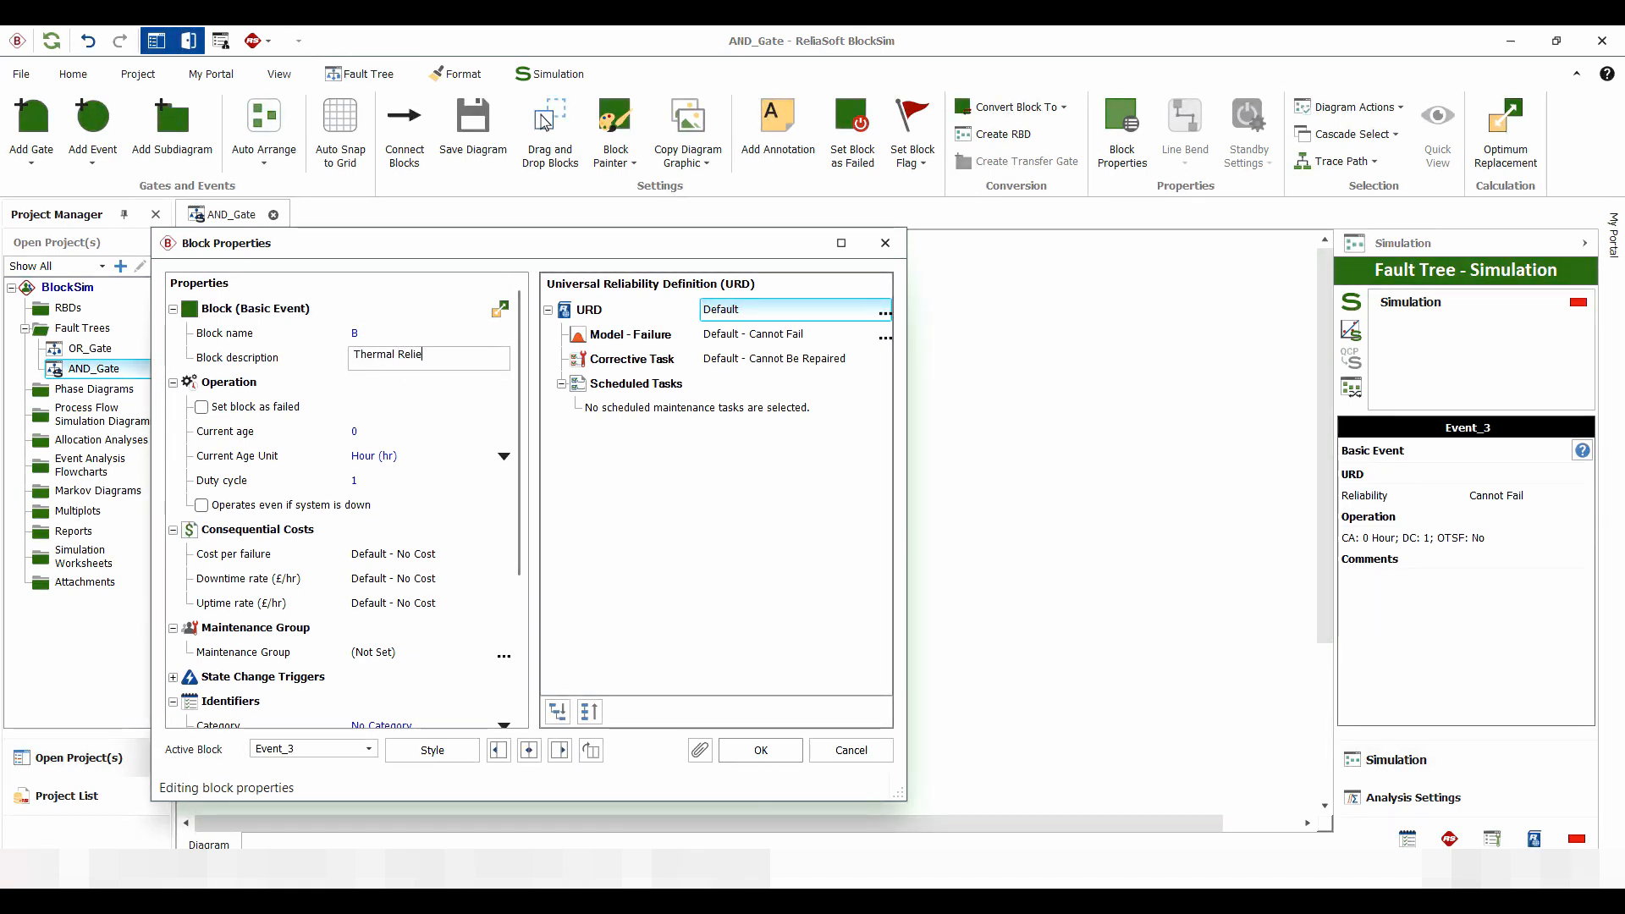
type("f Valve Failuire")
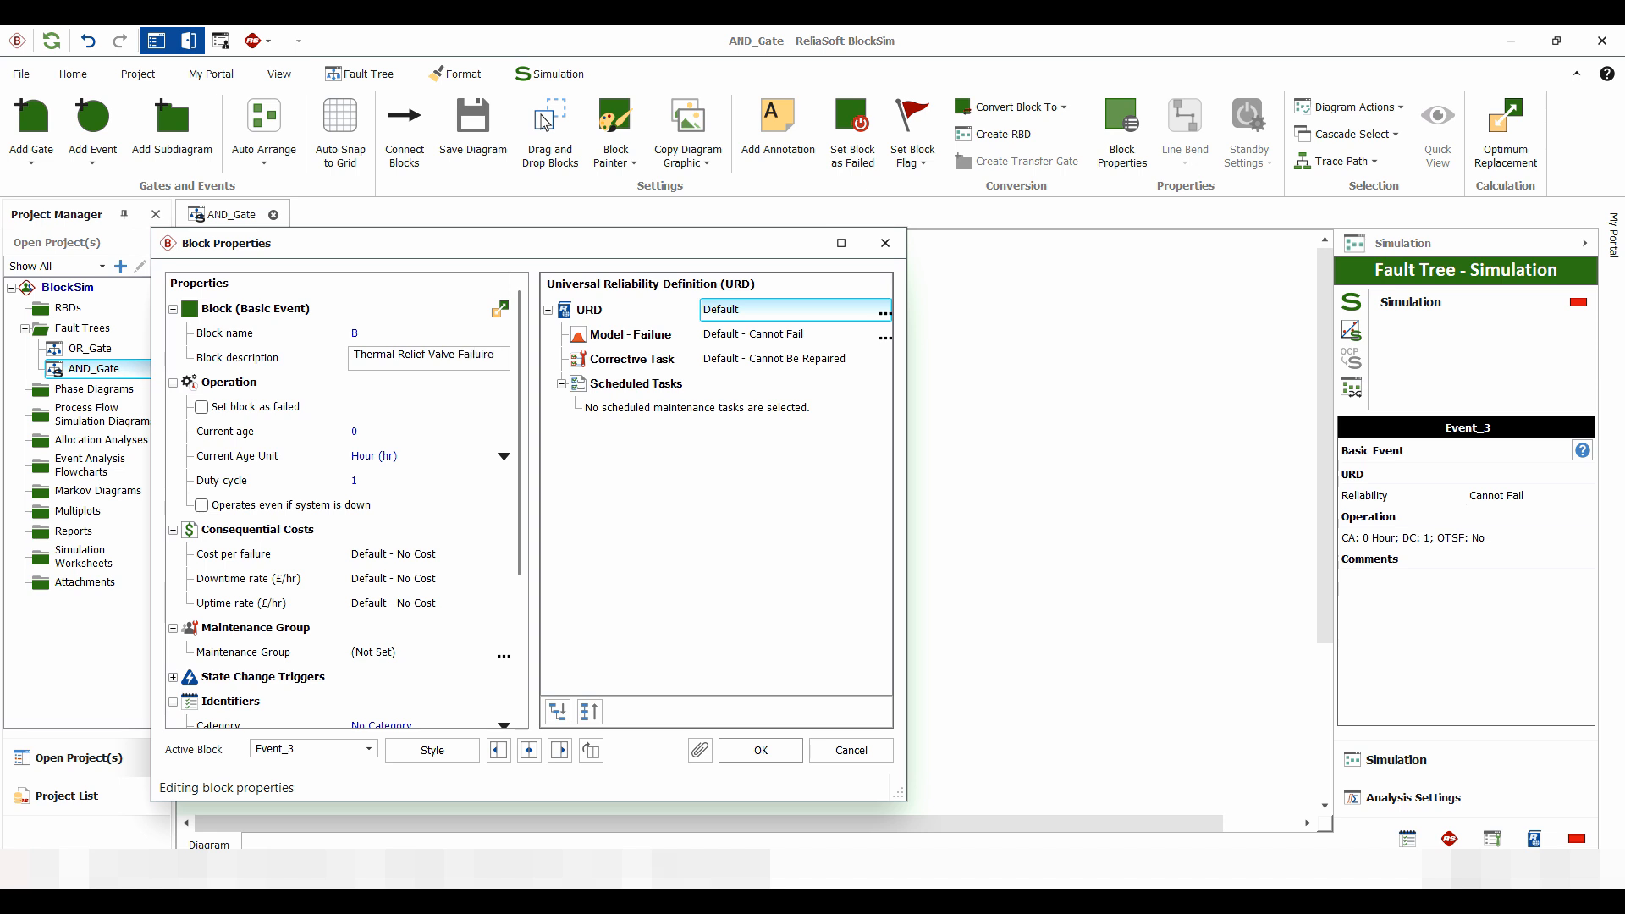
left_click(760, 749)
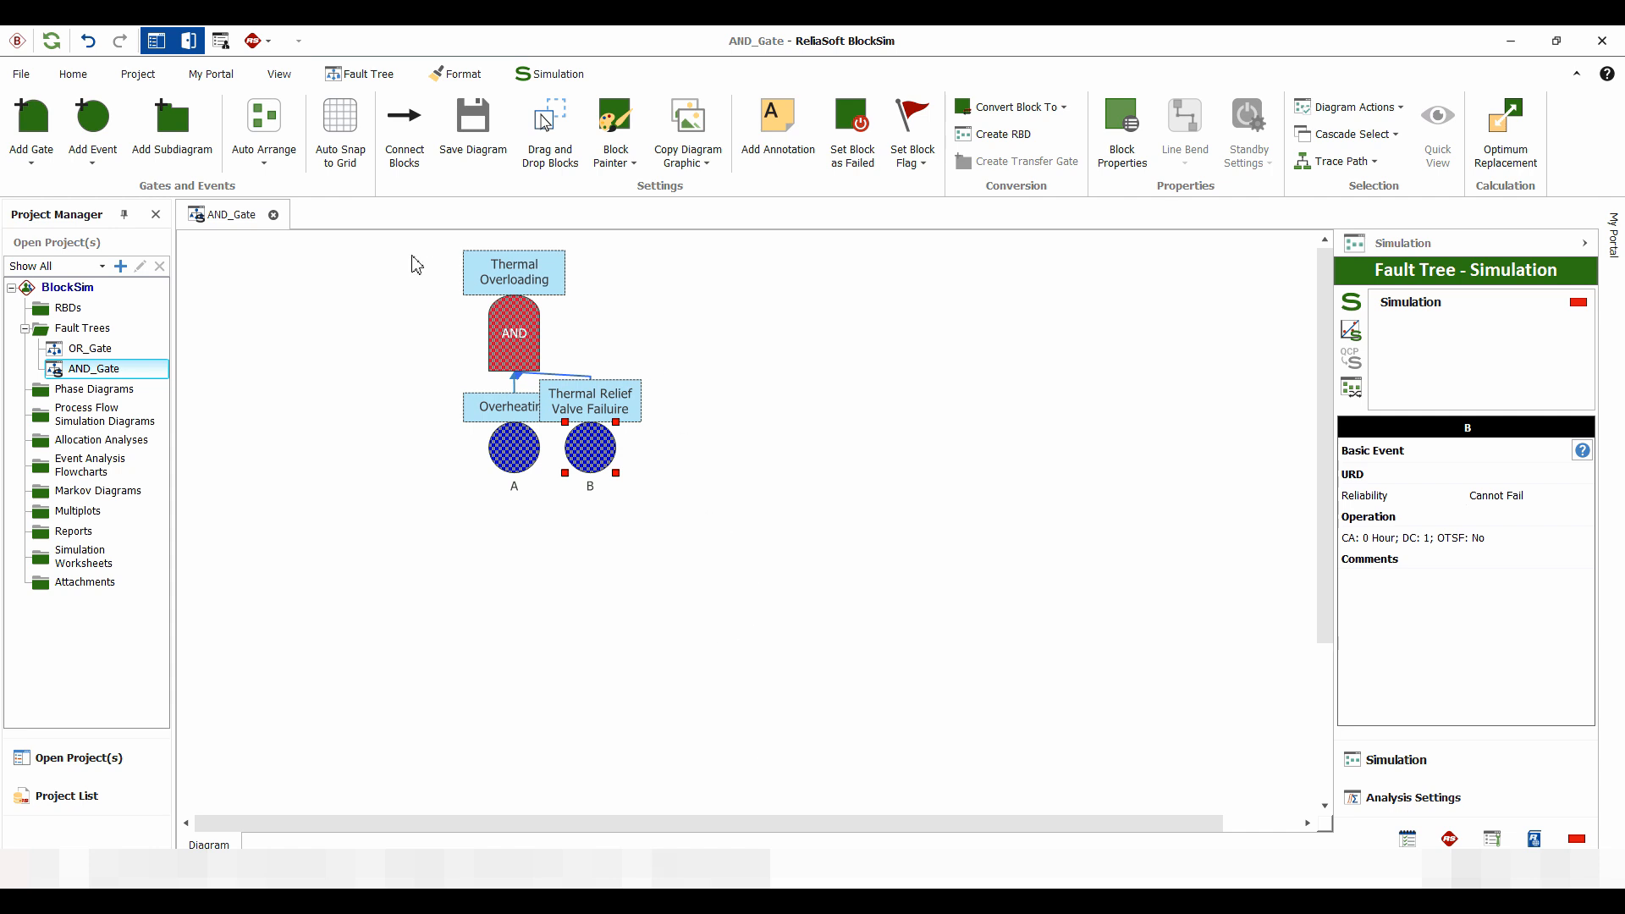
left_click(263, 123)
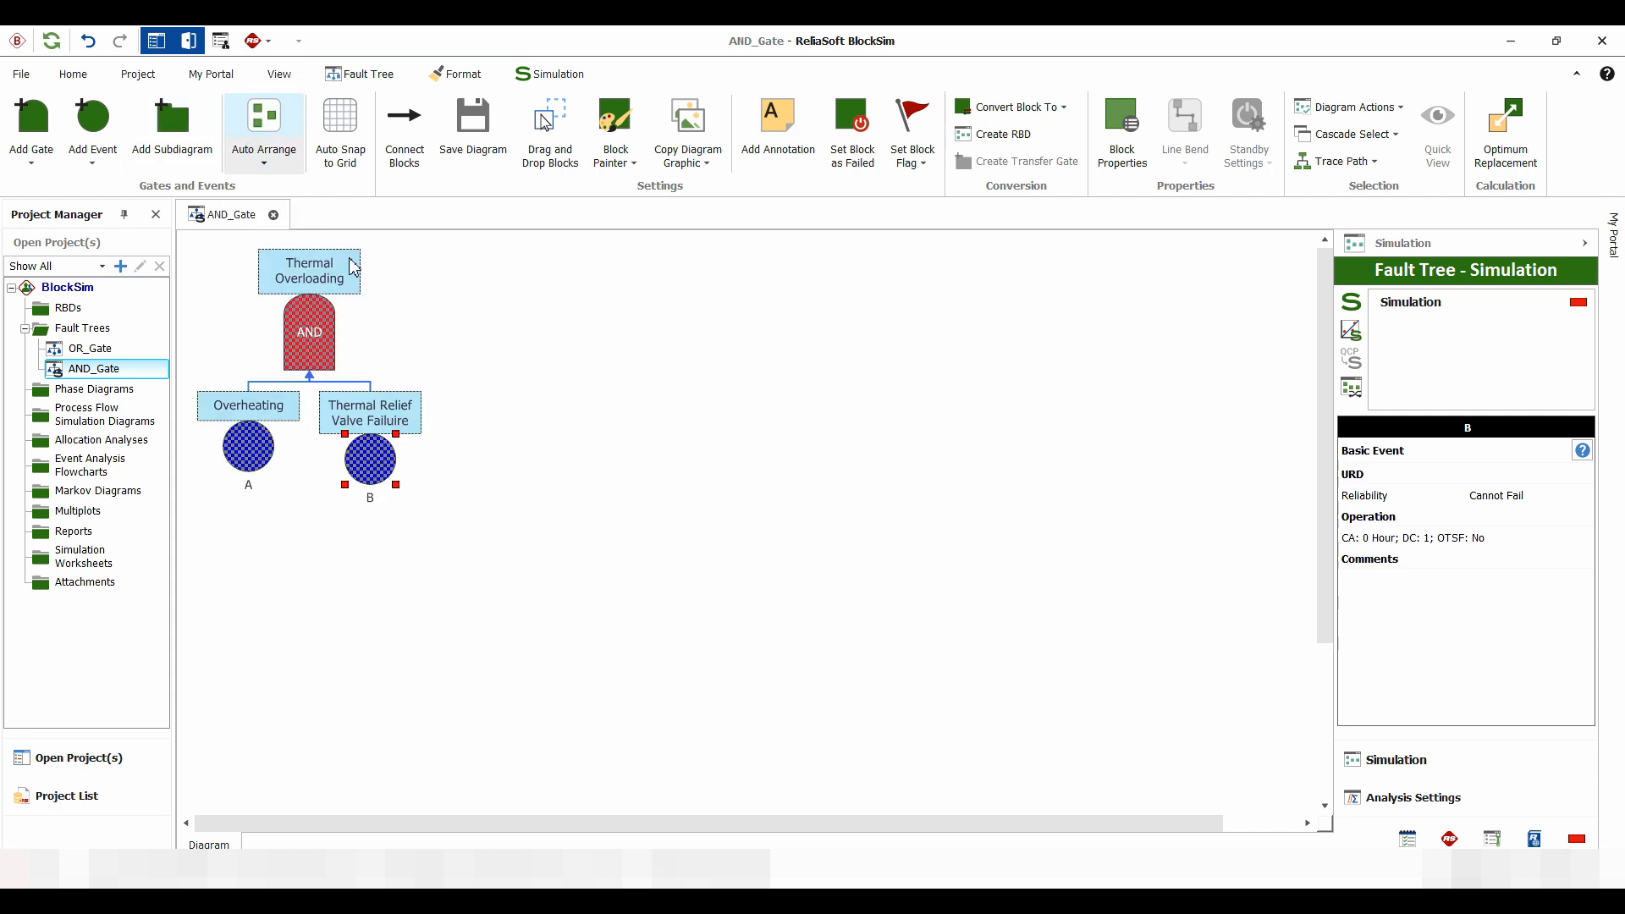
Assign A_Model [WB2 (1.5, 1000)] as the failure model of event A
double_click(249, 453)
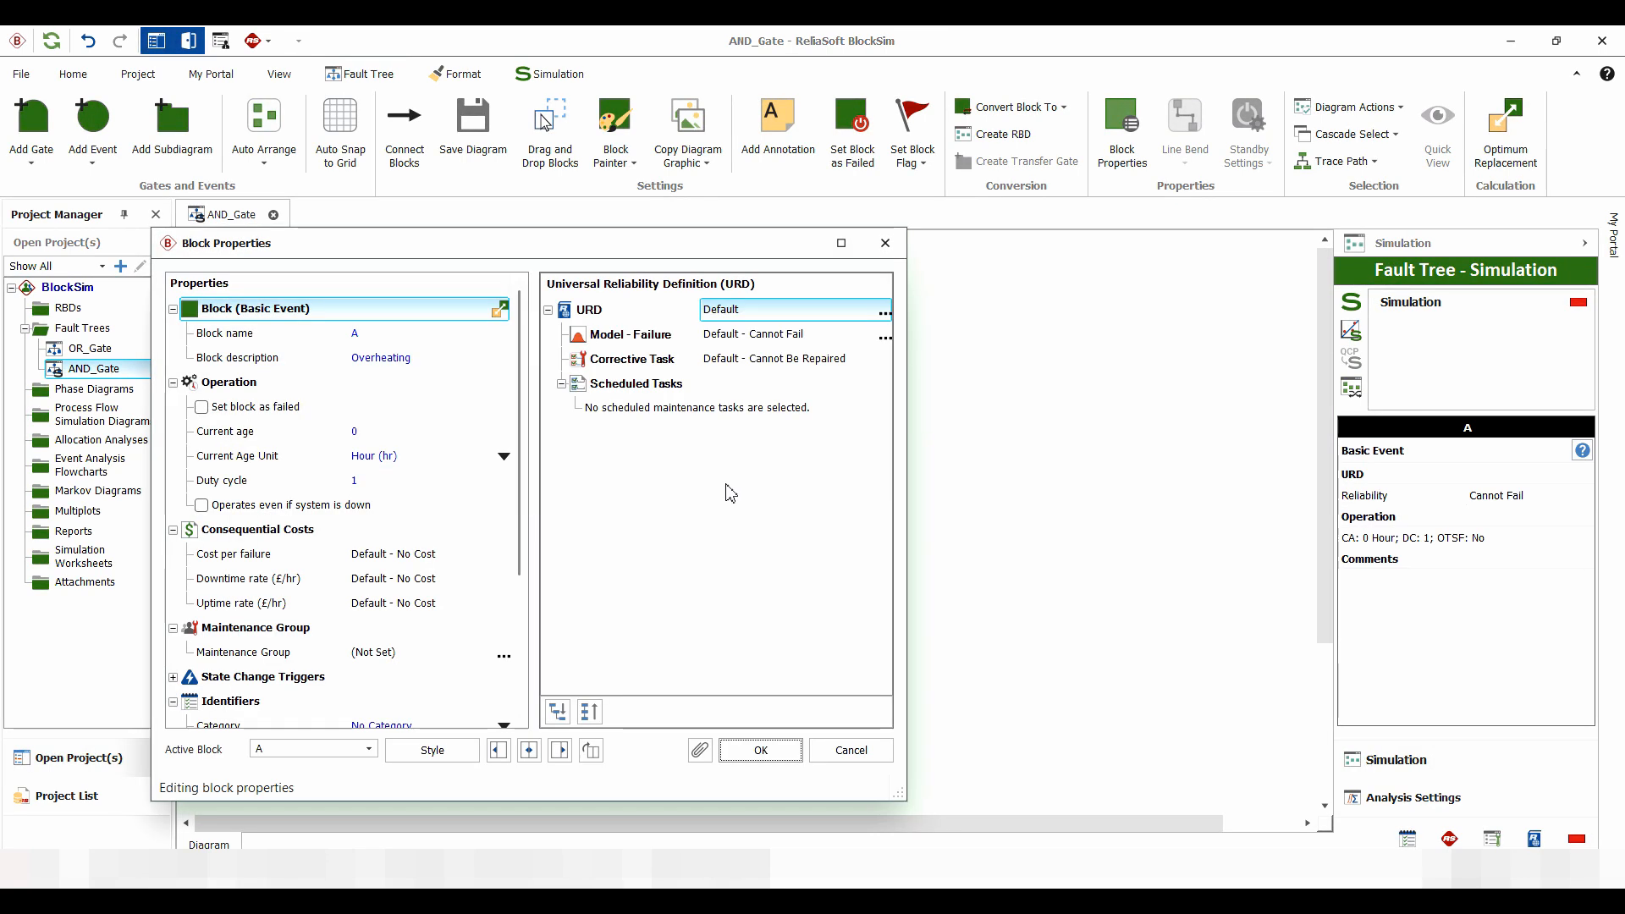
left_click(881, 335)
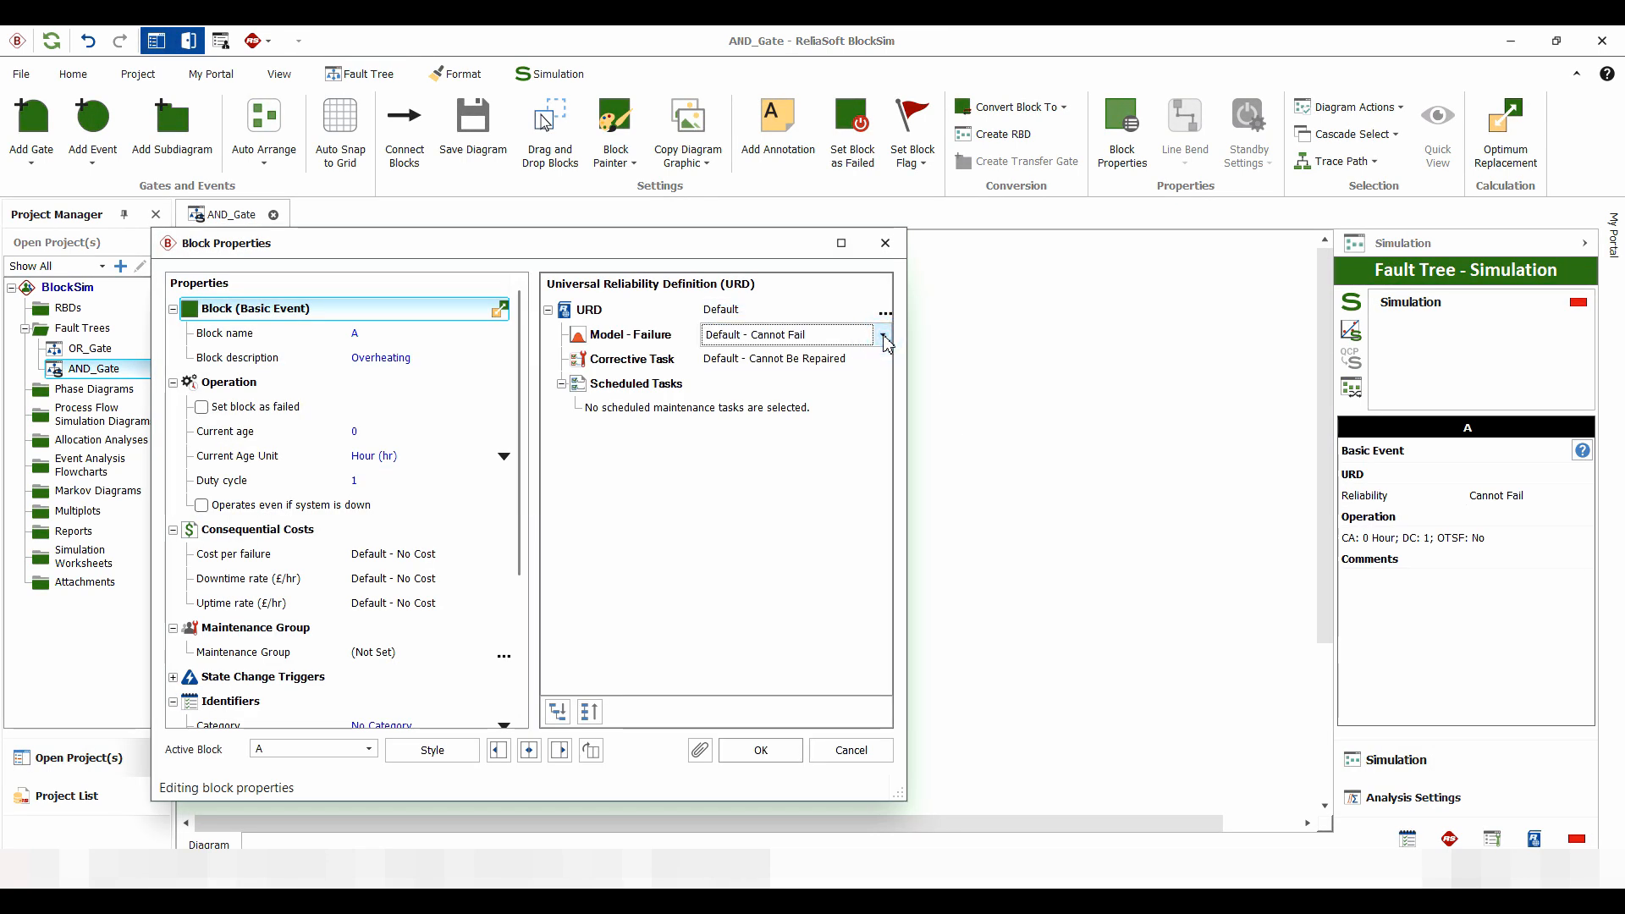
left_click(883, 336)
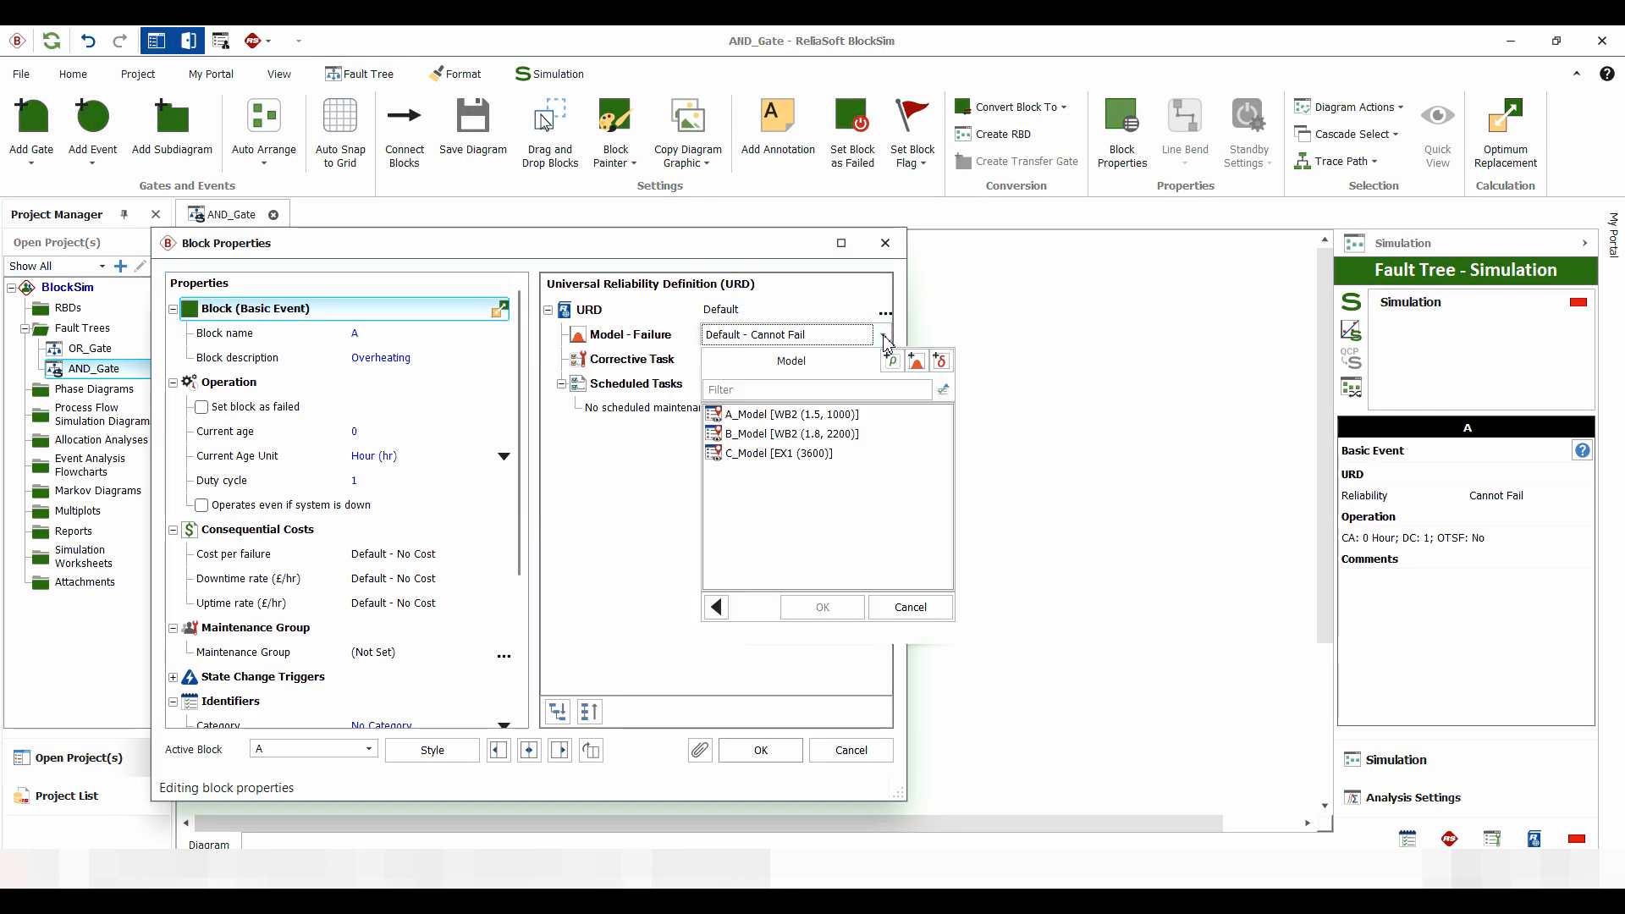
left_click(774, 415)
left_click(822, 607)
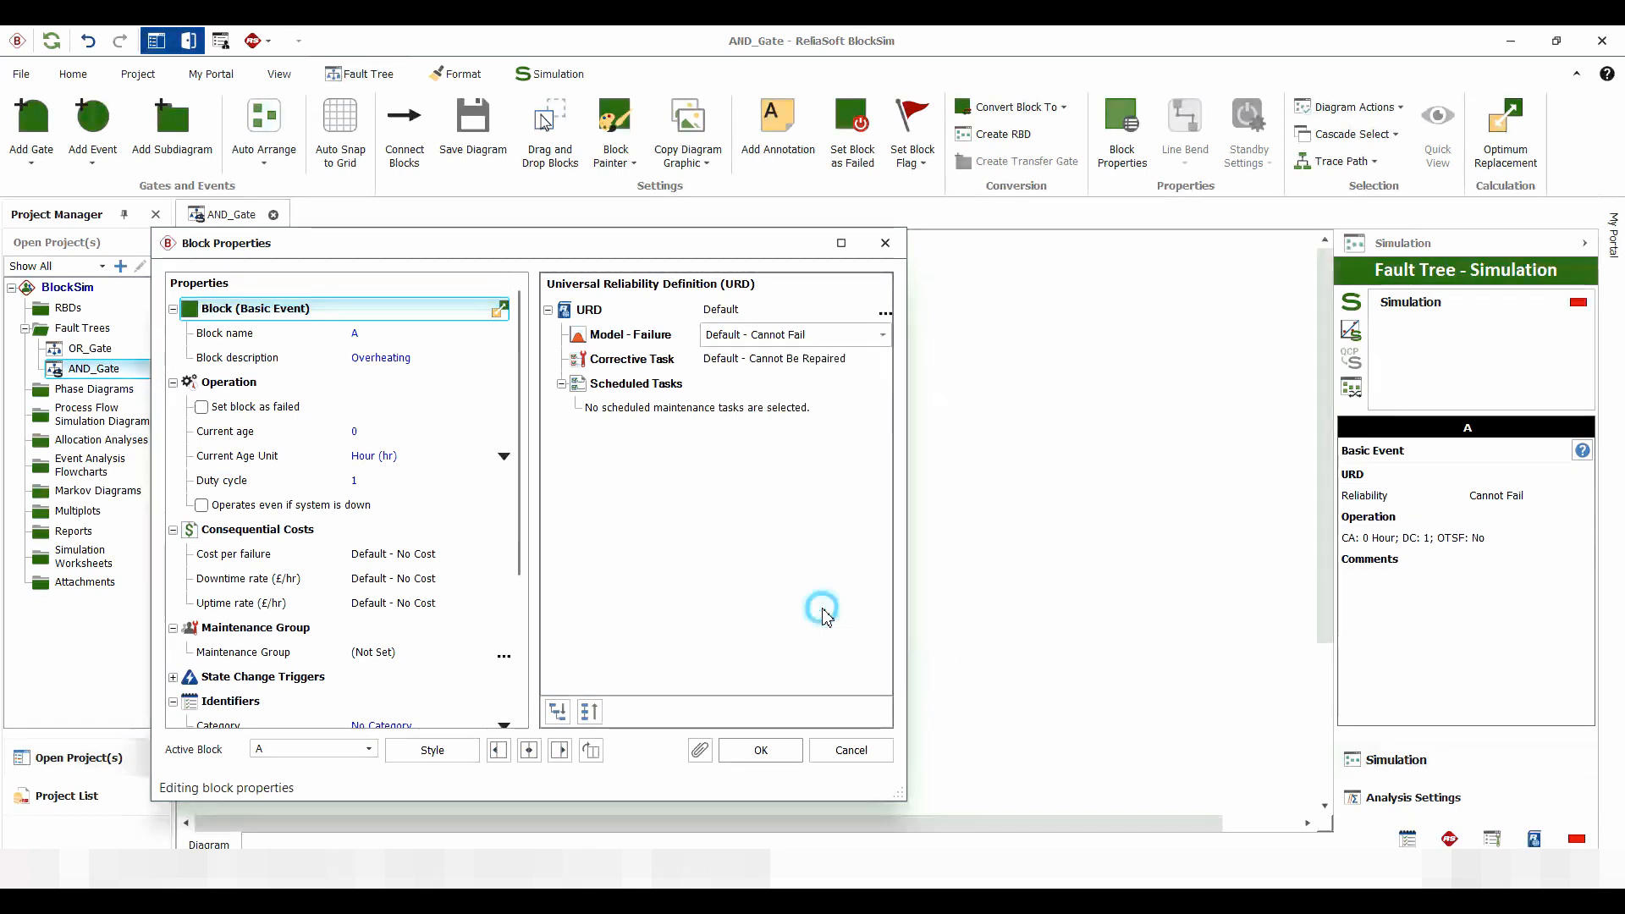
left_click(761, 750)
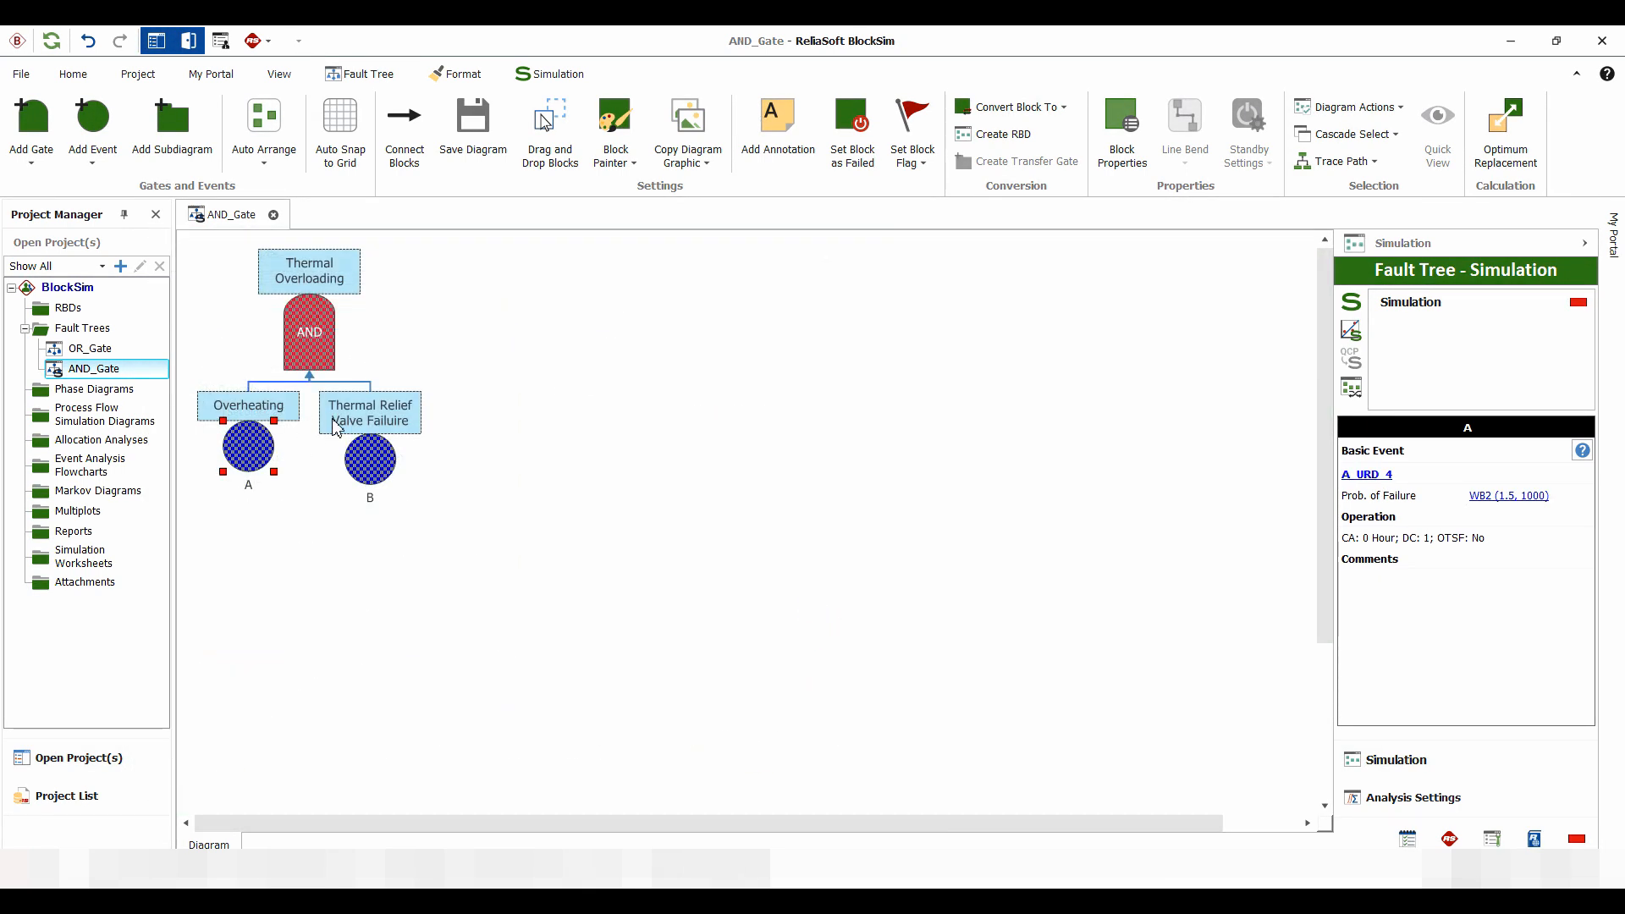
Assign B_Model [WB2 (1.8, 2200)] as the failure model of event B, and check the models assigned to both events
left_click(382, 457)
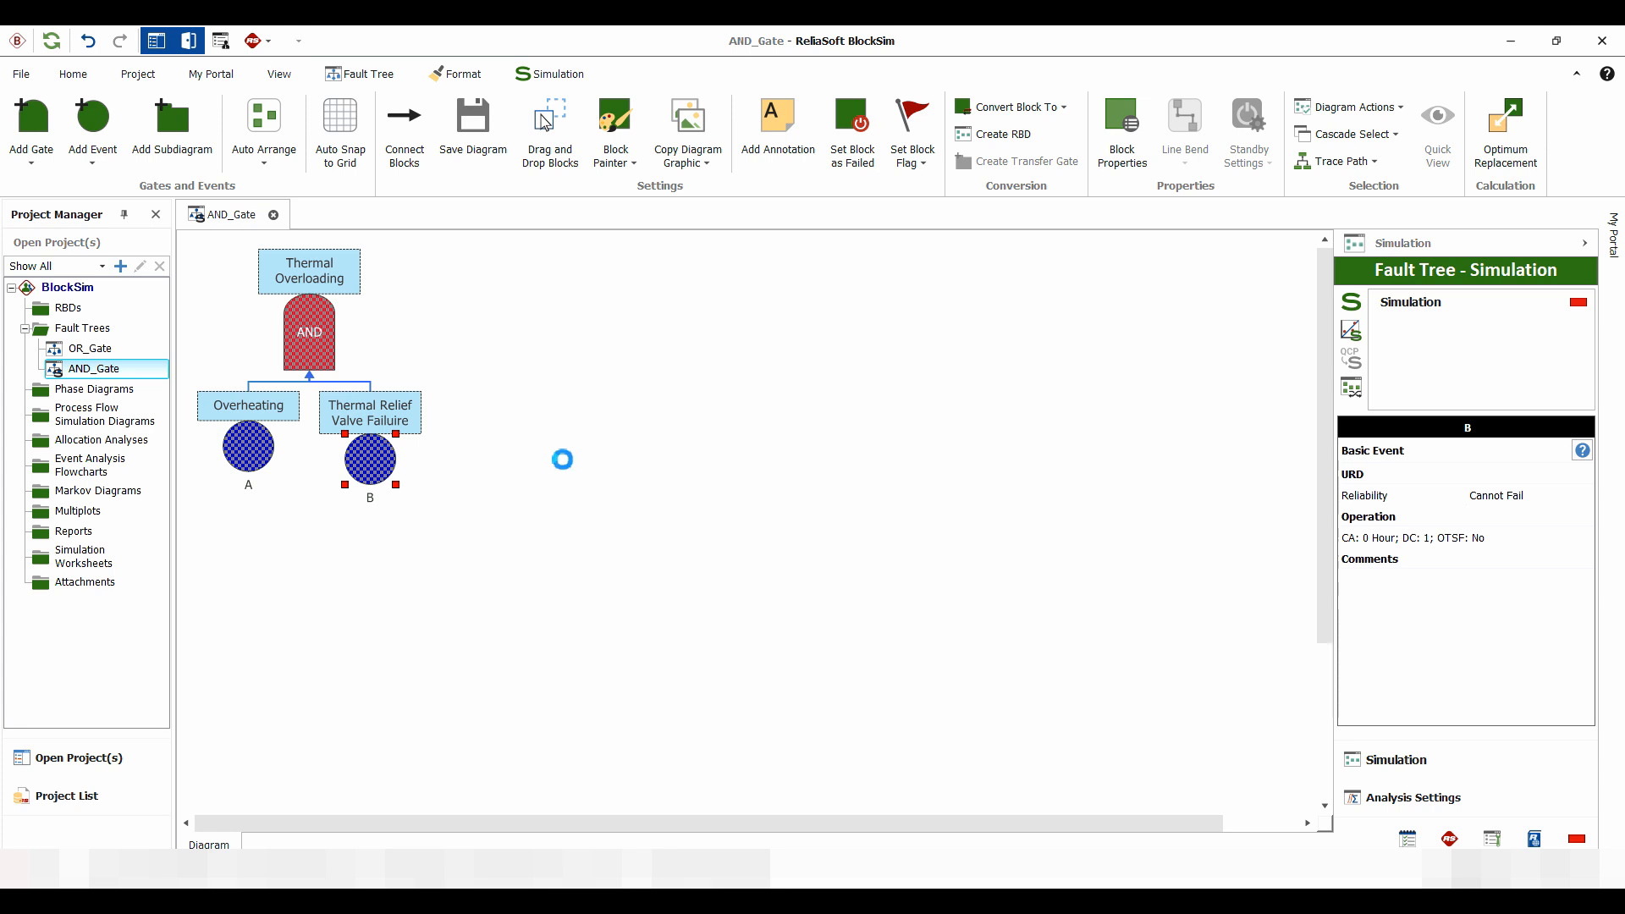
left_click(798, 334)
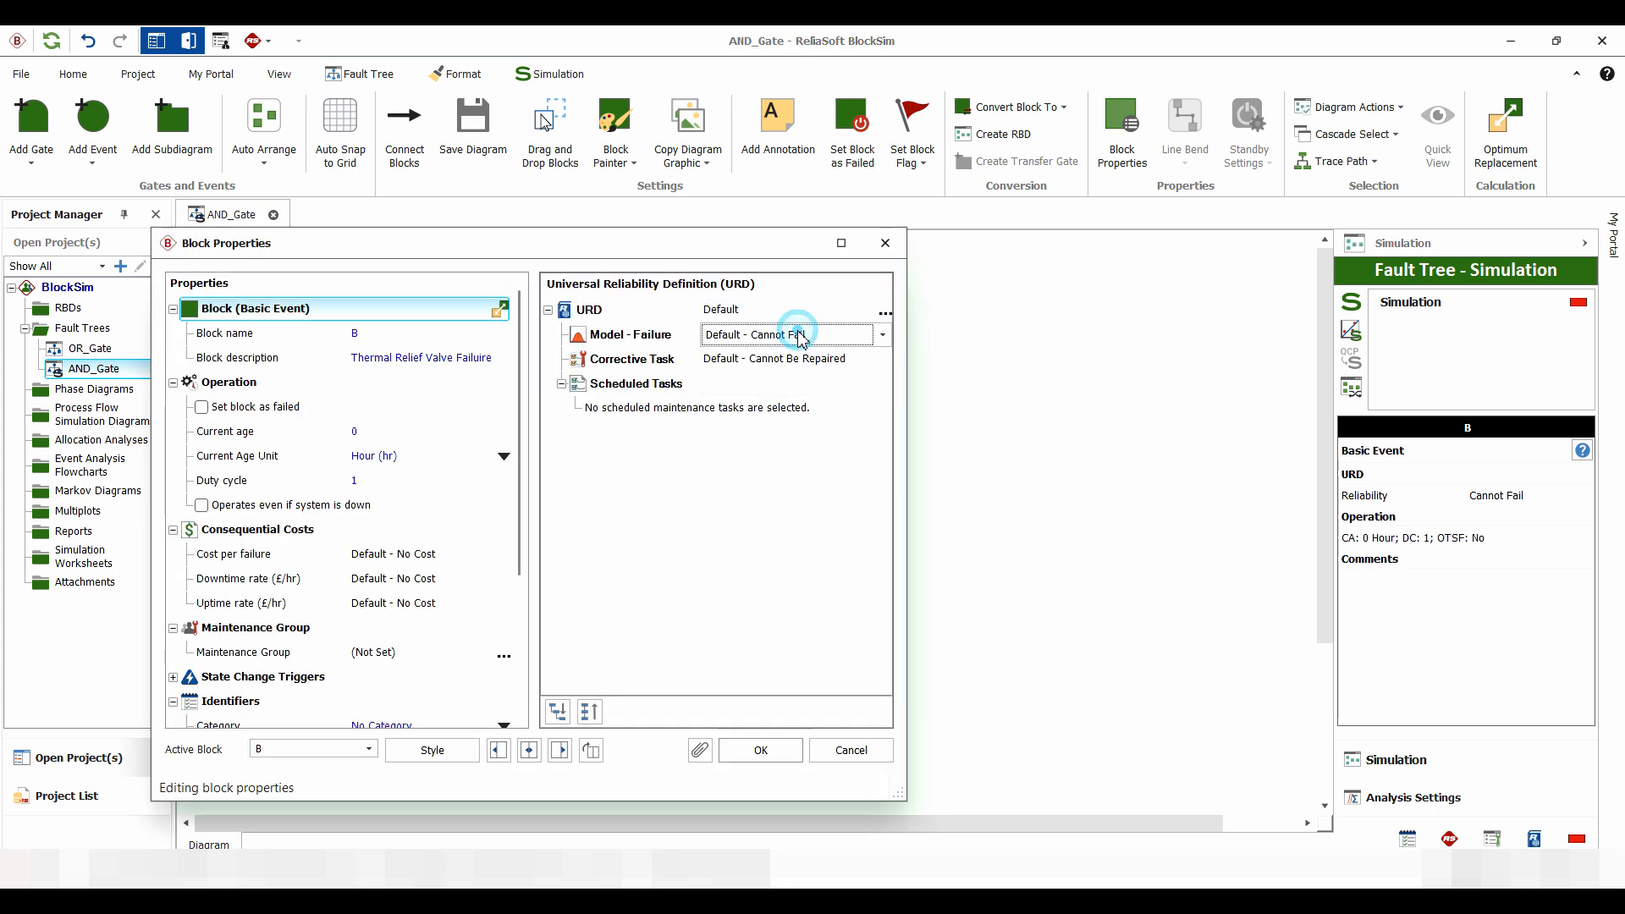
left_click(804, 433)
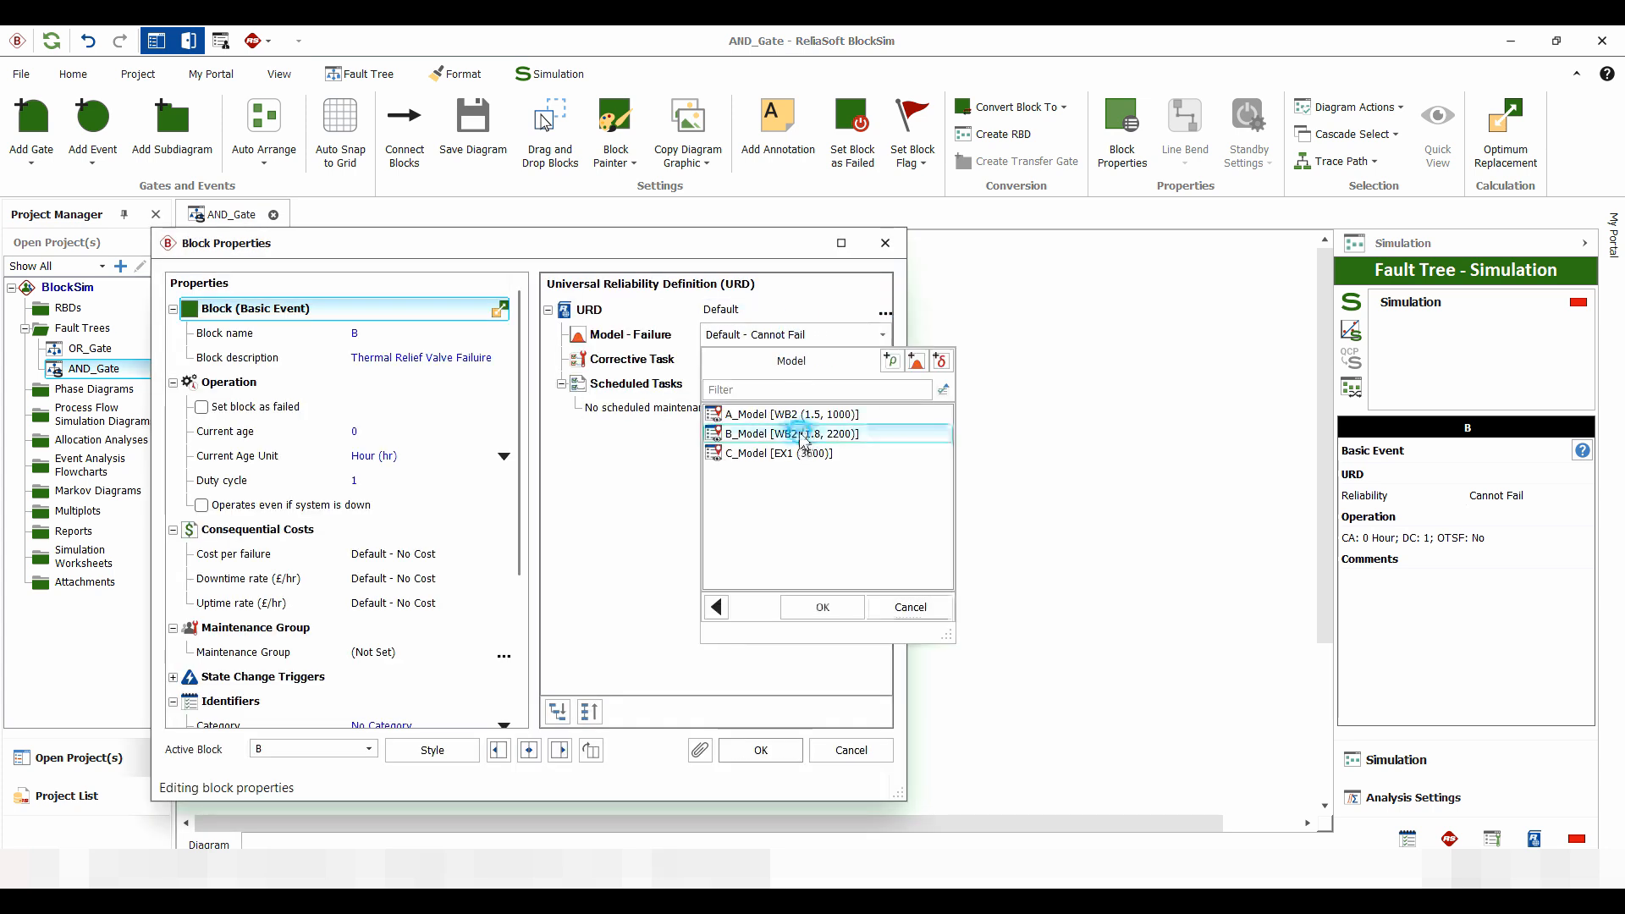
left_click(846, 611)
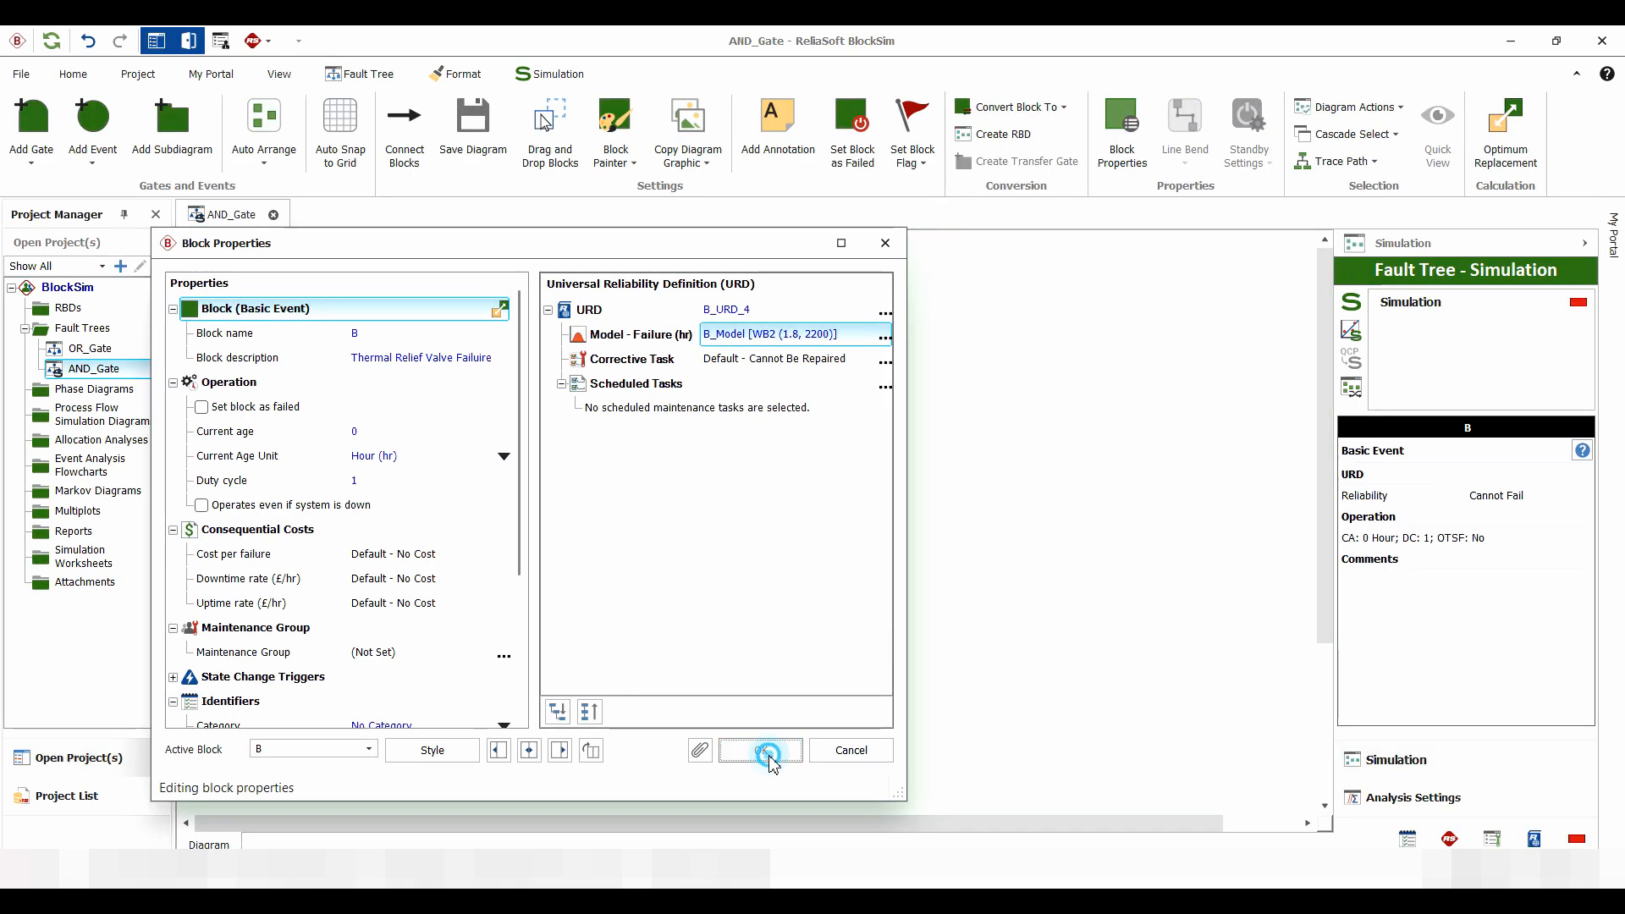
left_click(755, 744)
left_click(633, 448)
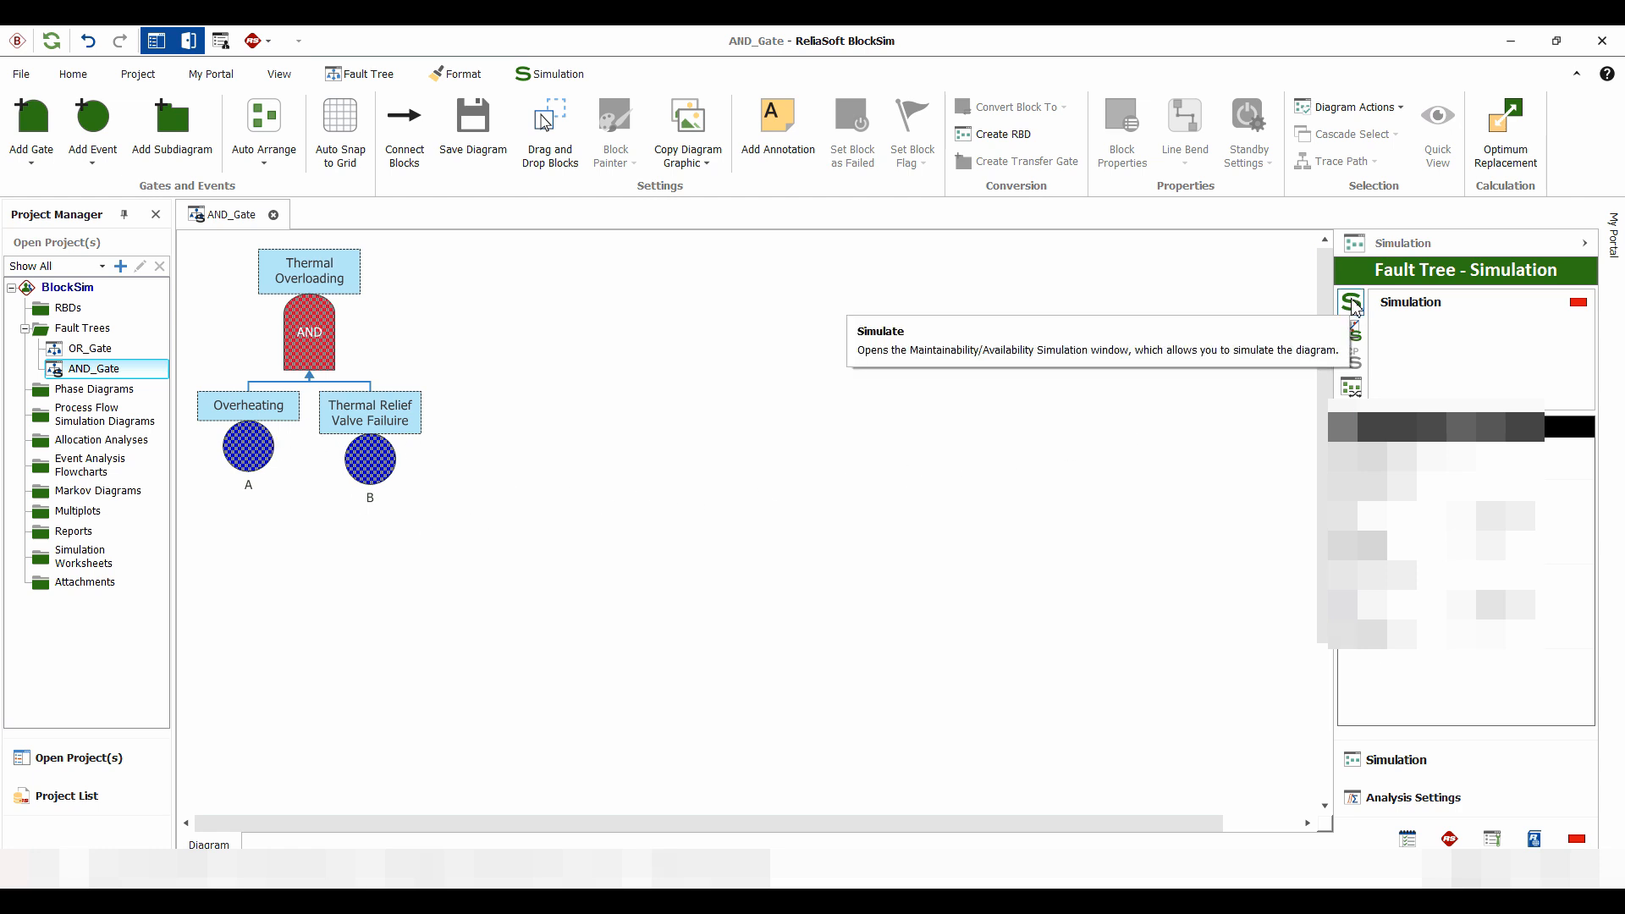
left_click(370, 460)
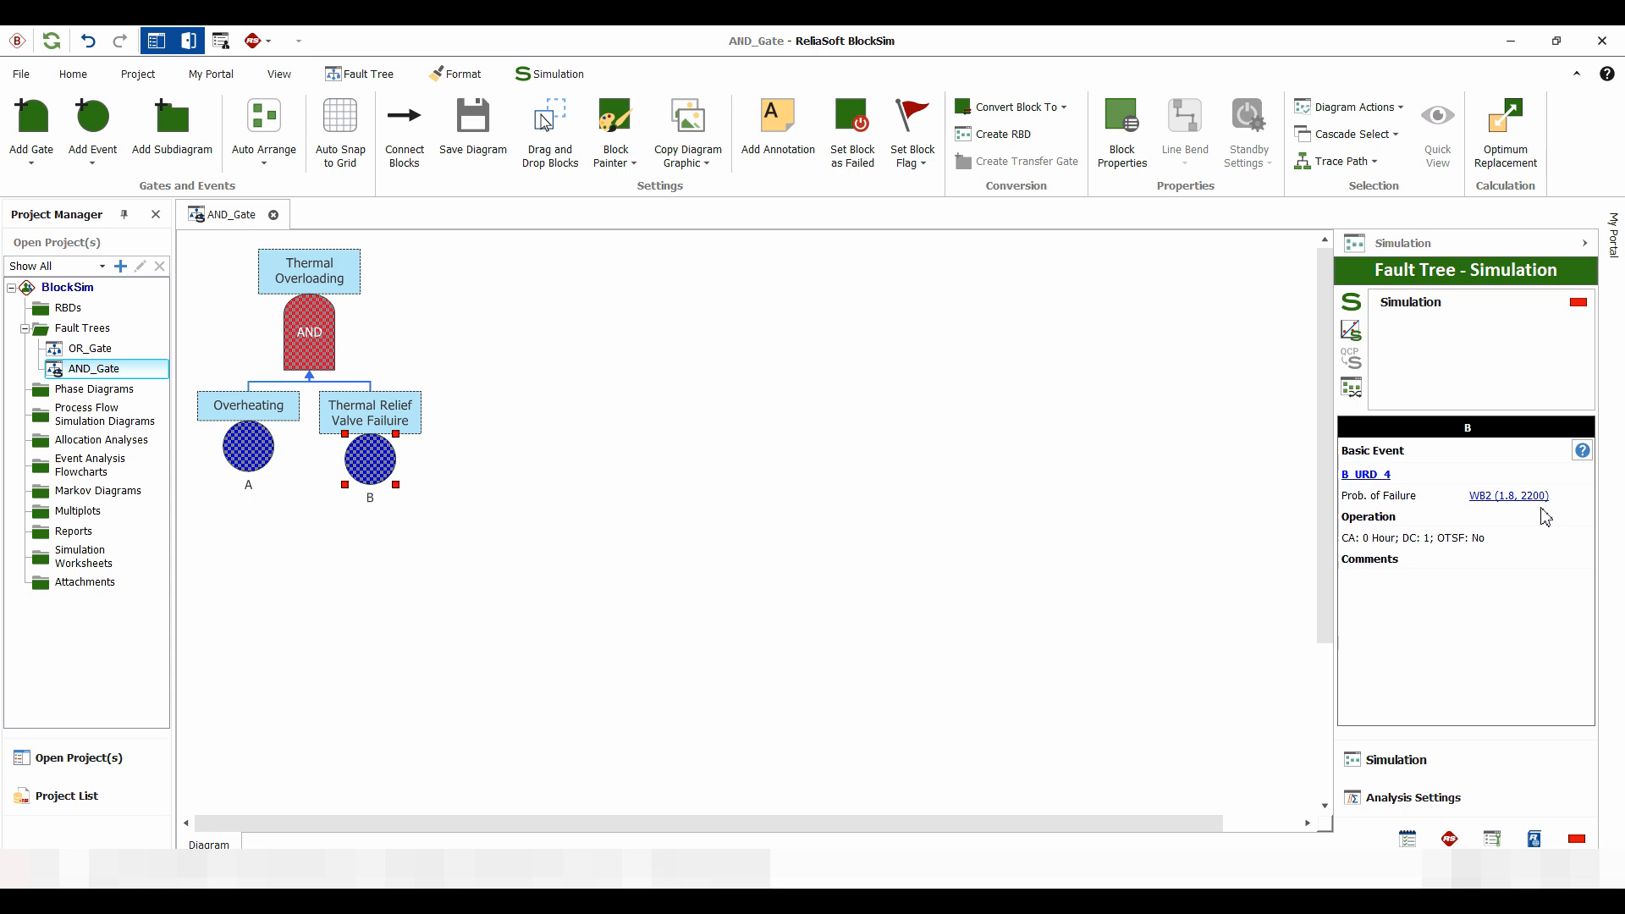
left_click(248, 445)
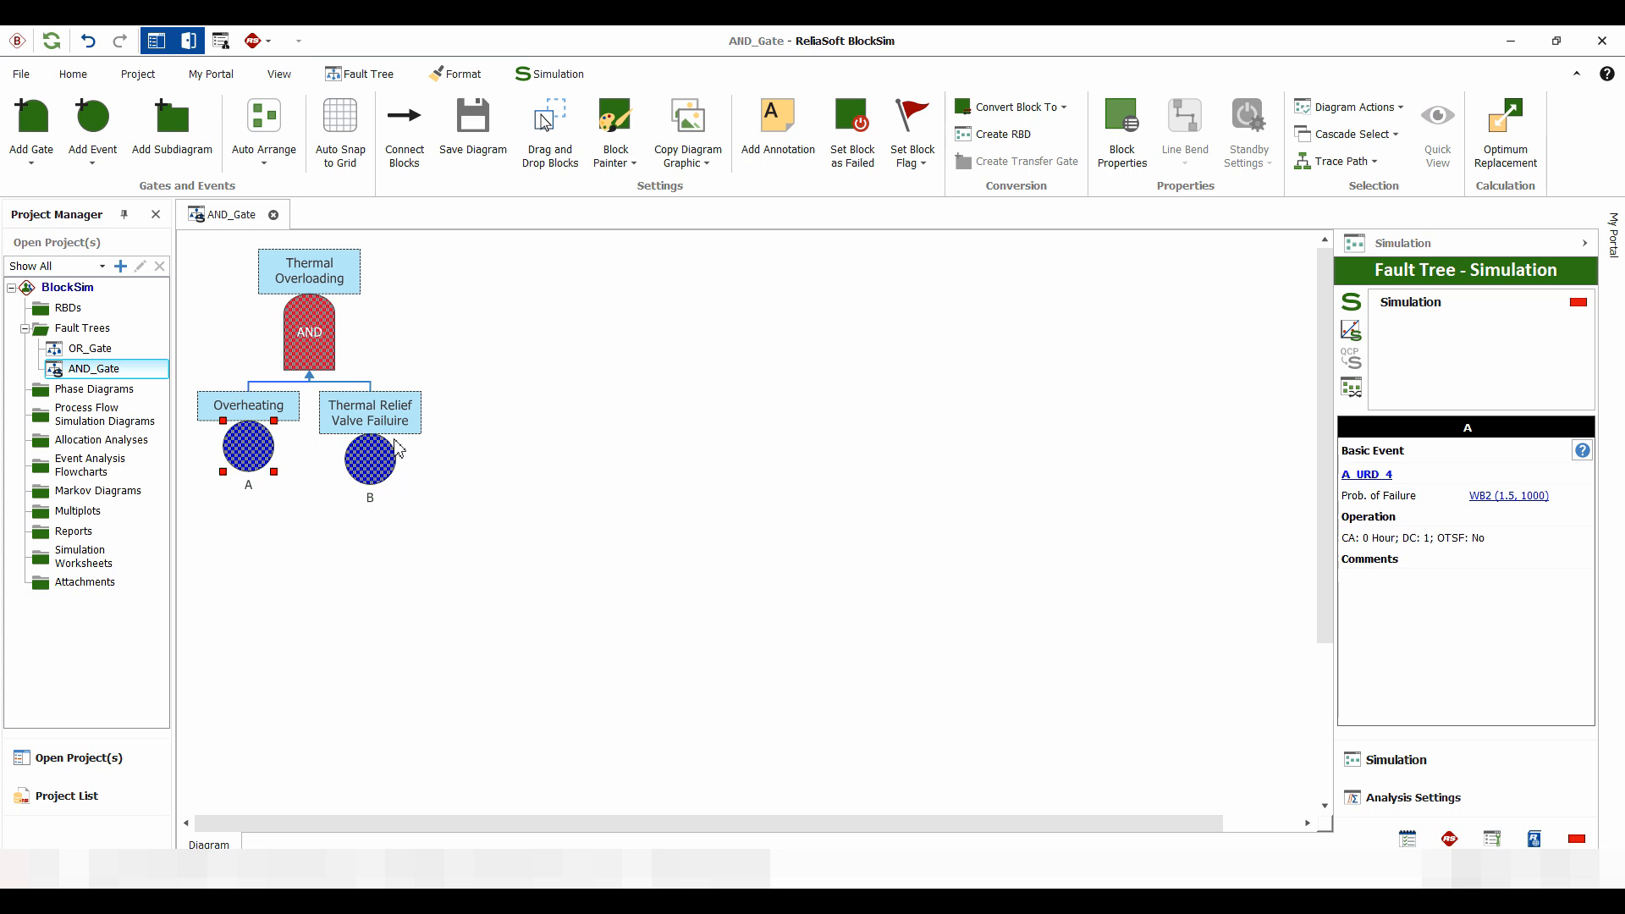
Run the fault tree simulation with an end time of 6500 hours and plot its results
left_click(1352, 302)
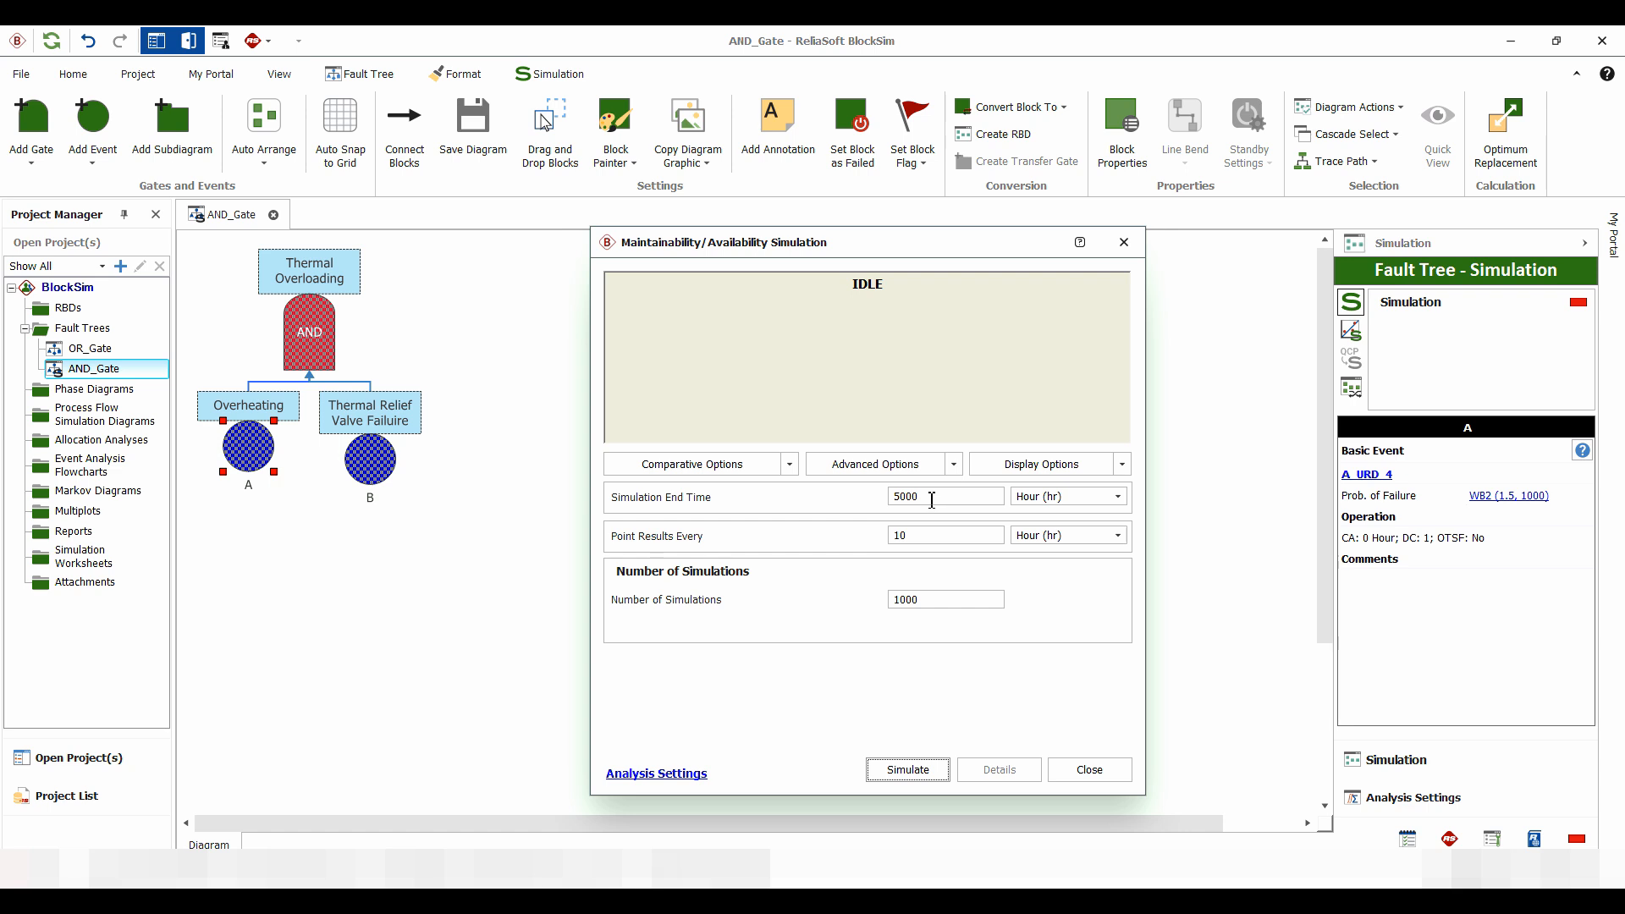
double_click(940, 497)
type("6500")
left_click(904, 769)
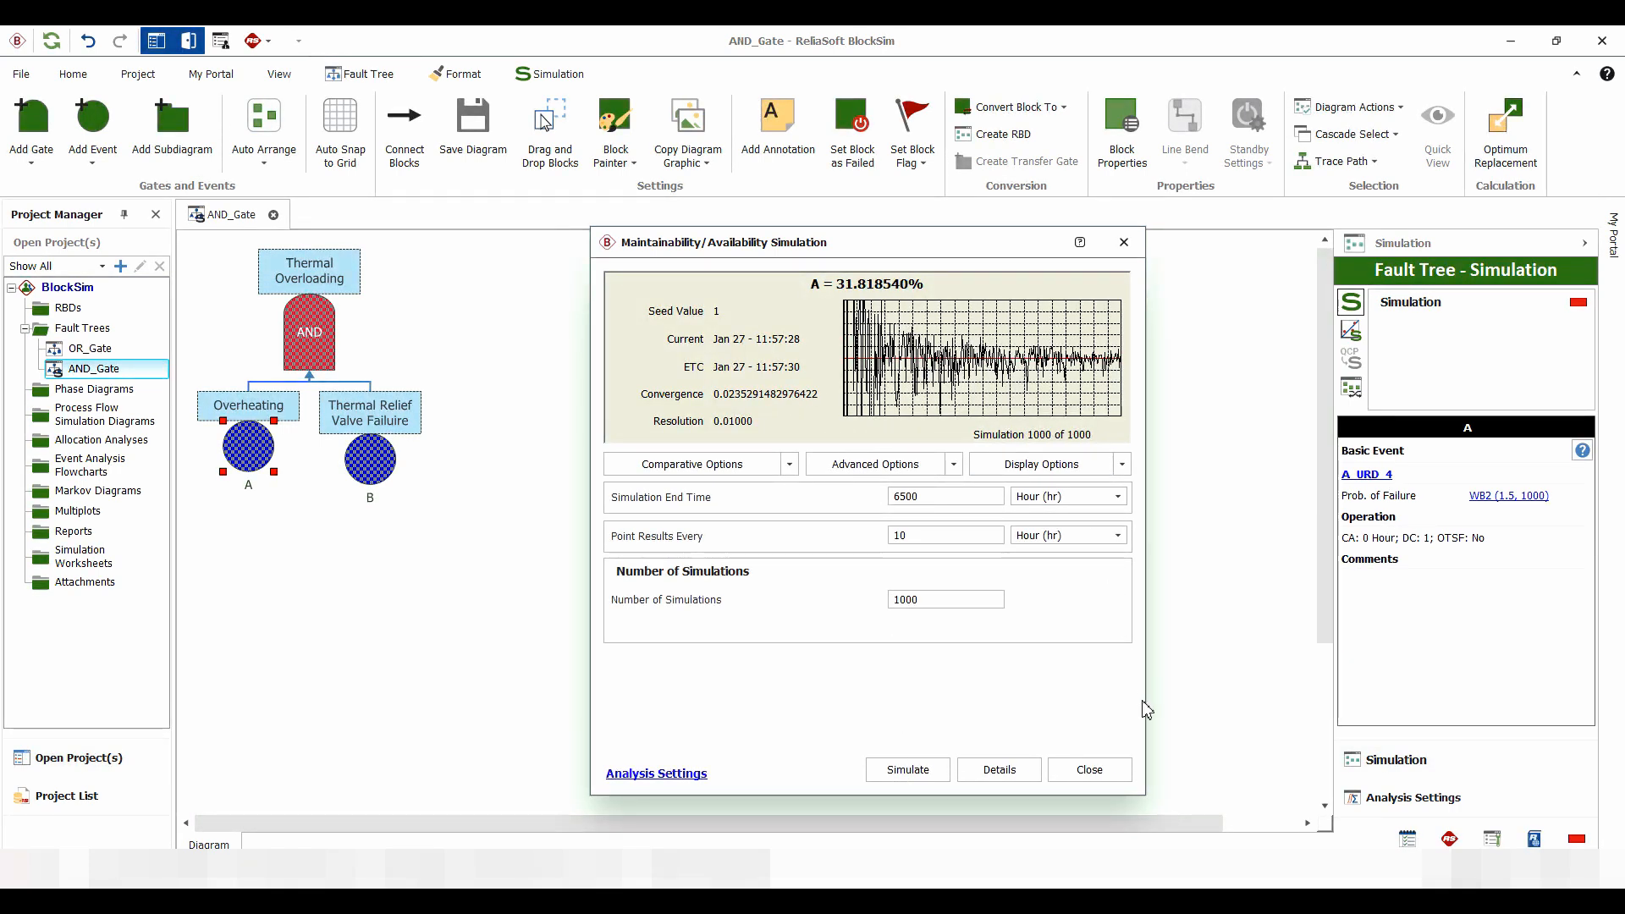
left_click(1087, 770)
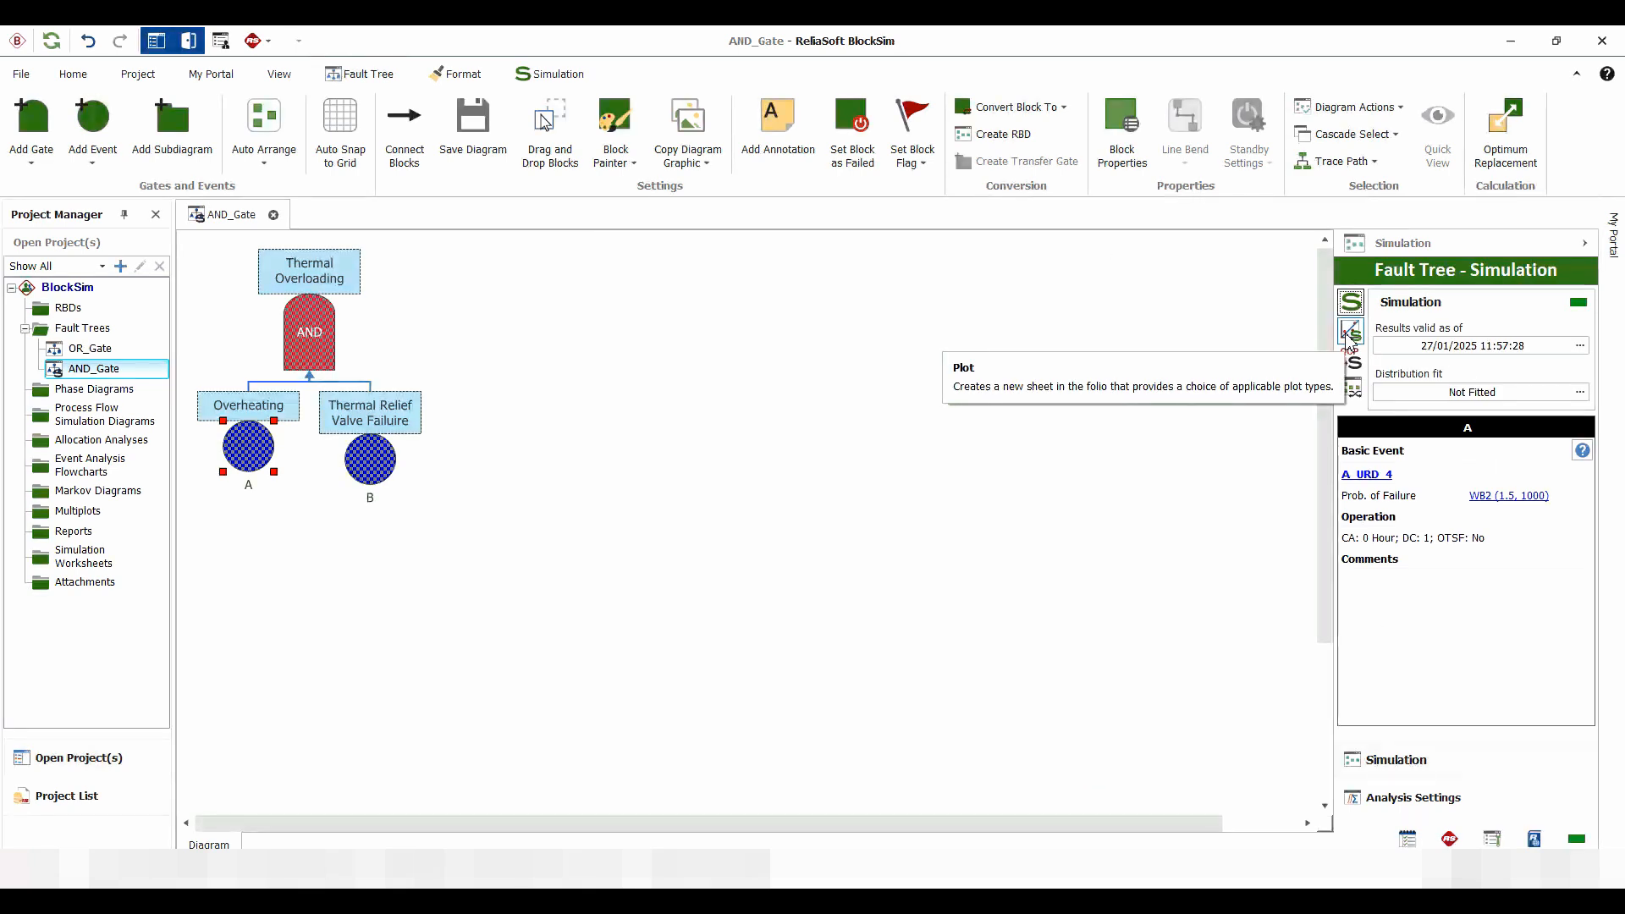
left_click(1351, 338)
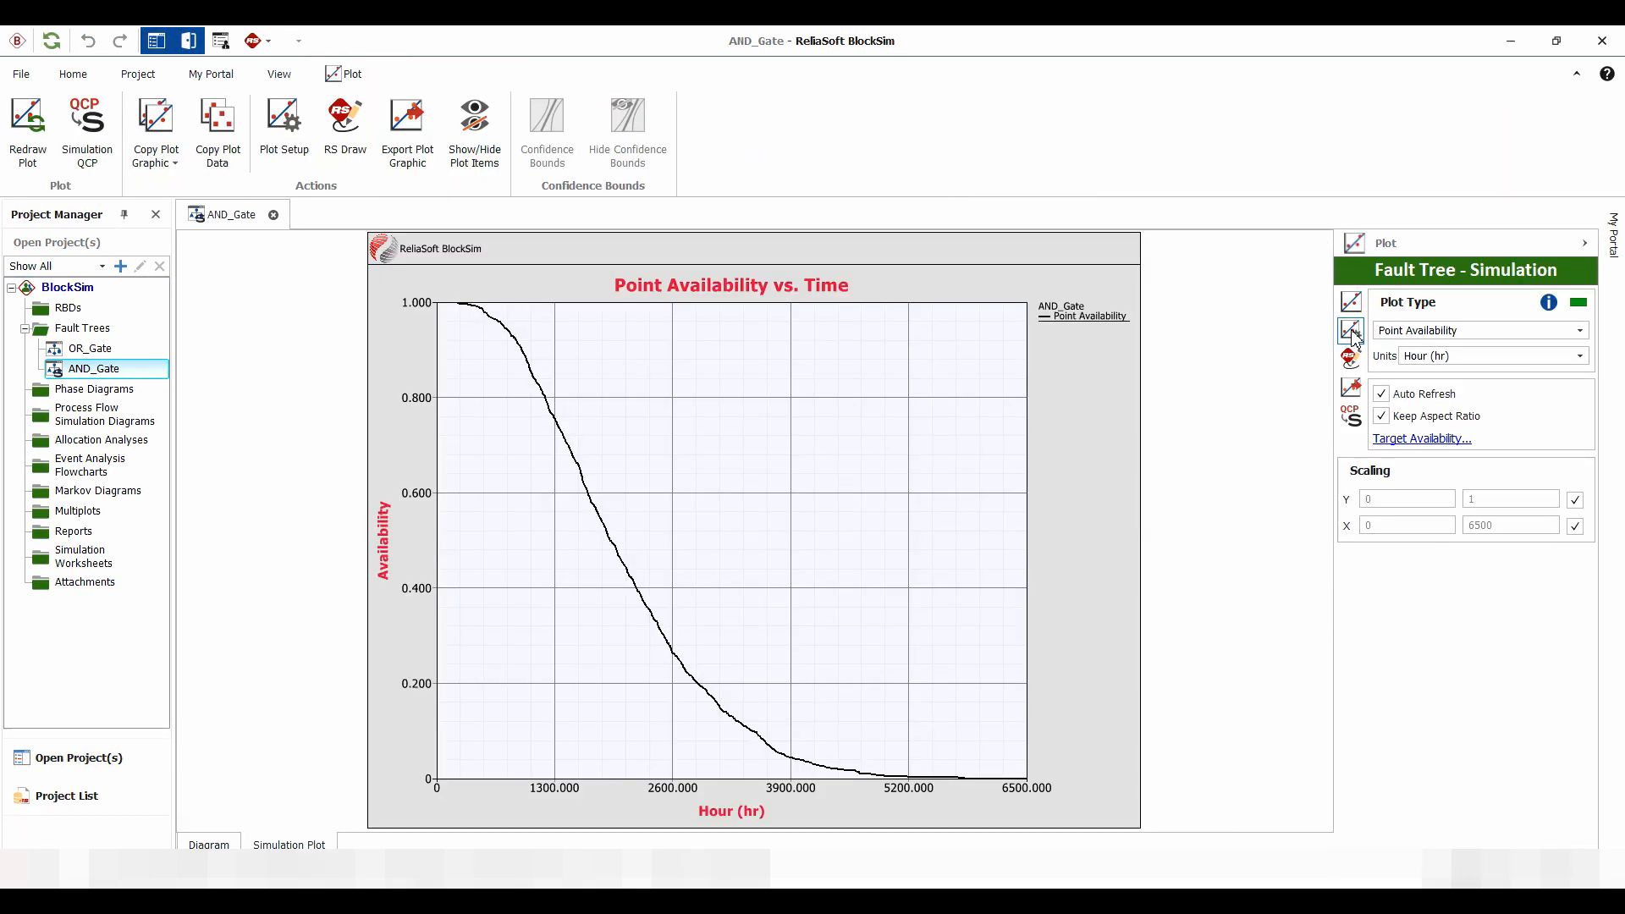
Change the simulation plot type to Block Up/Down and check the operating time of block A
left_click(1413, 331)
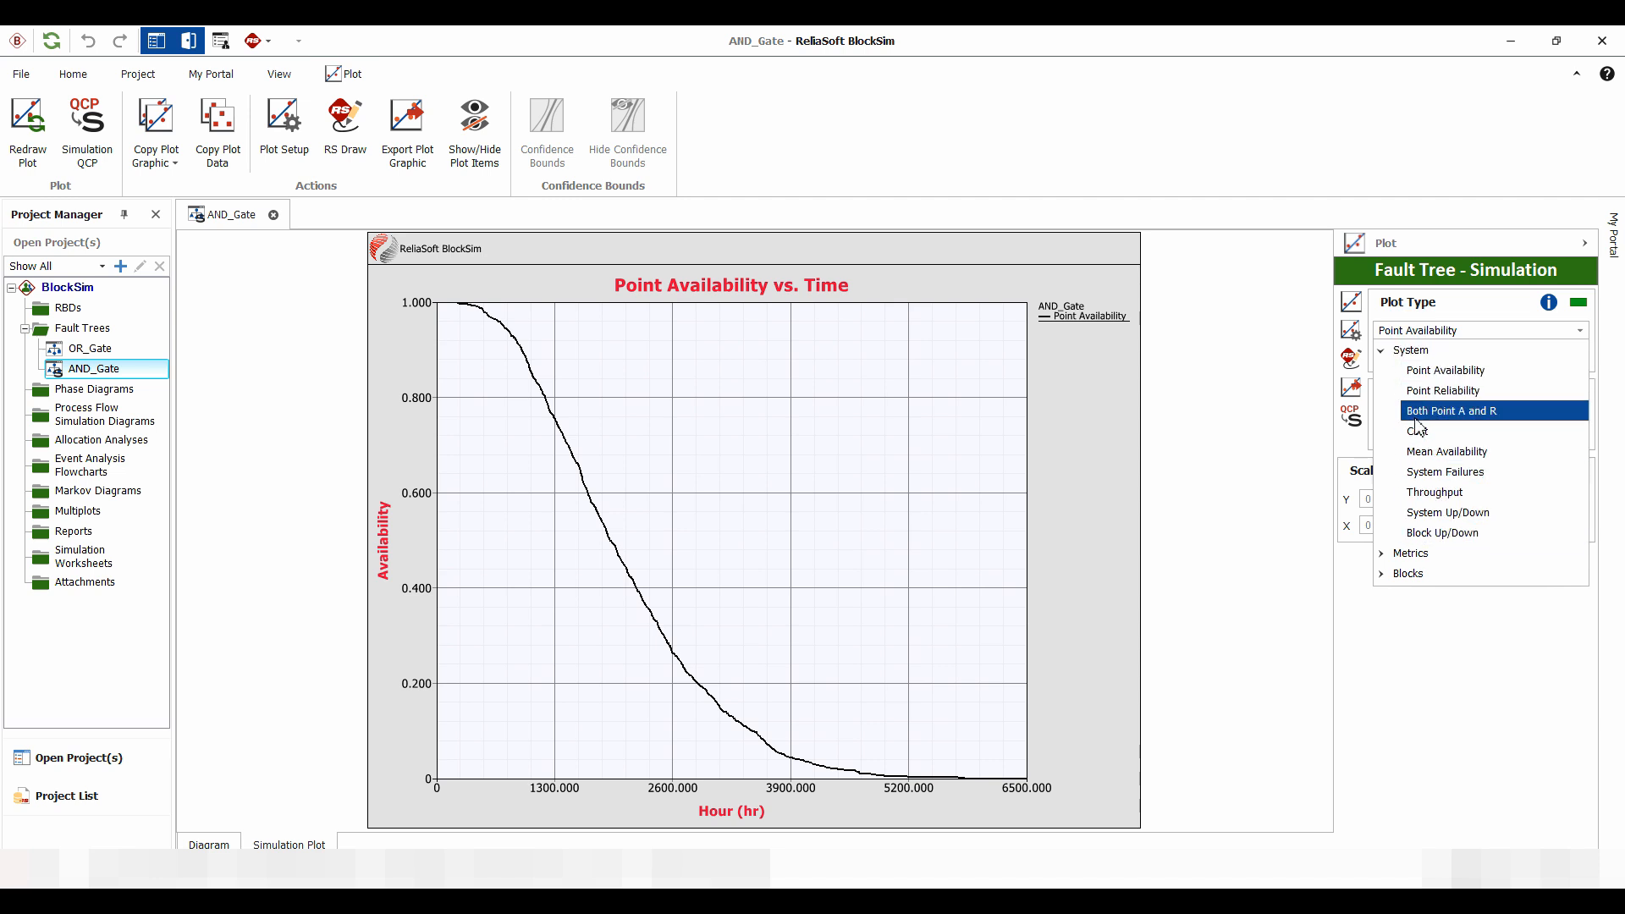
left_click(1441, 532)
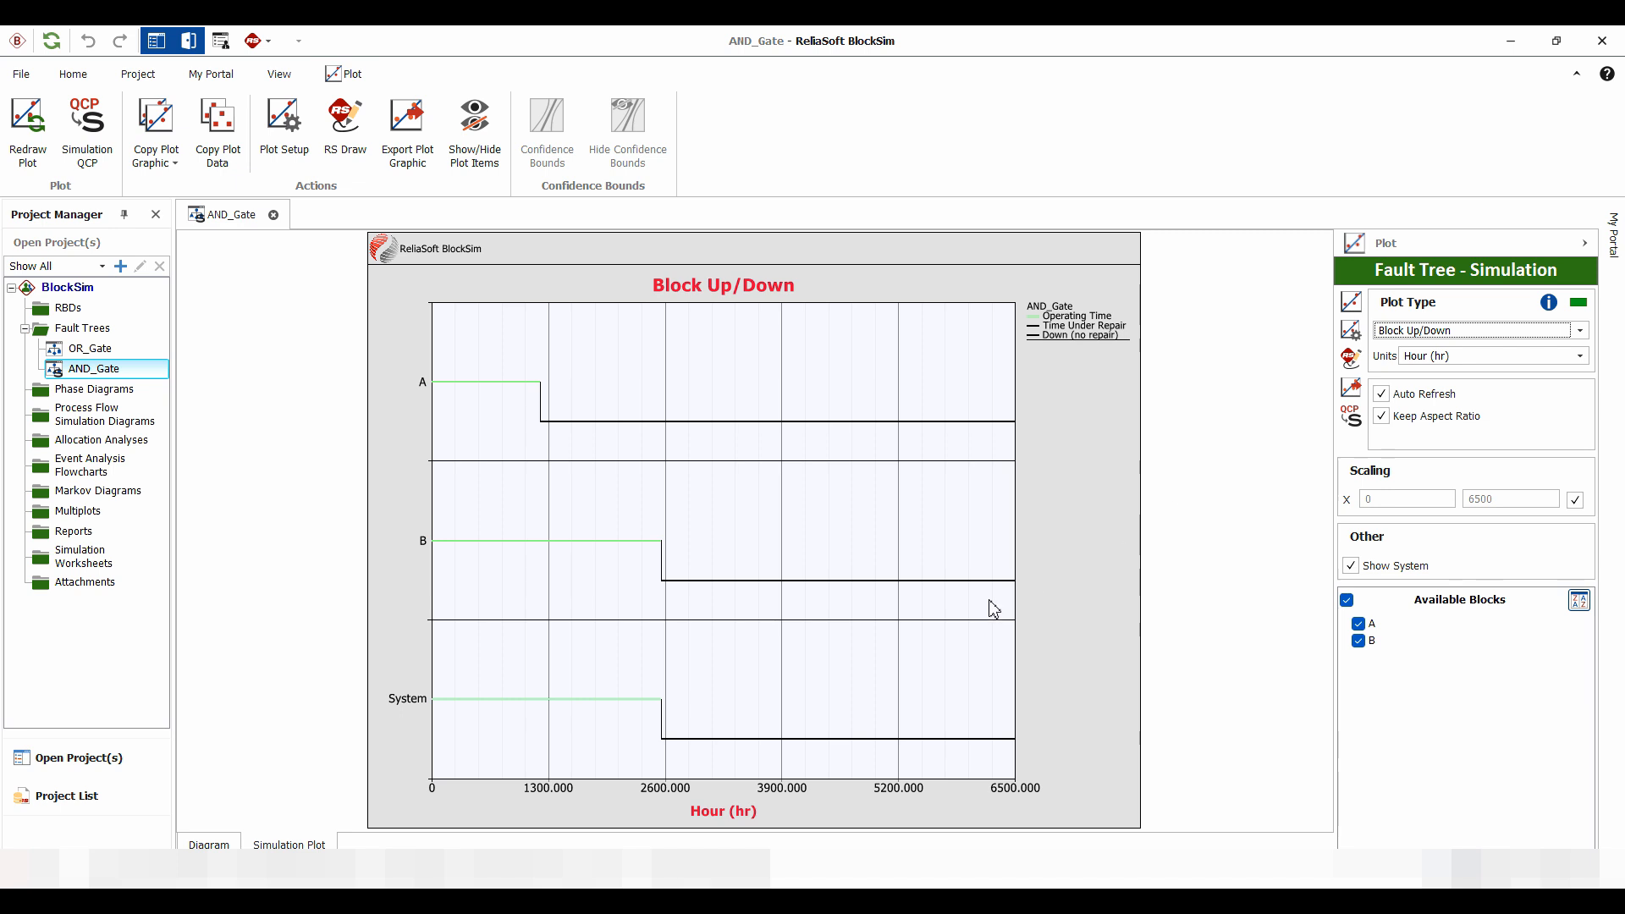
left_click(512, 390)
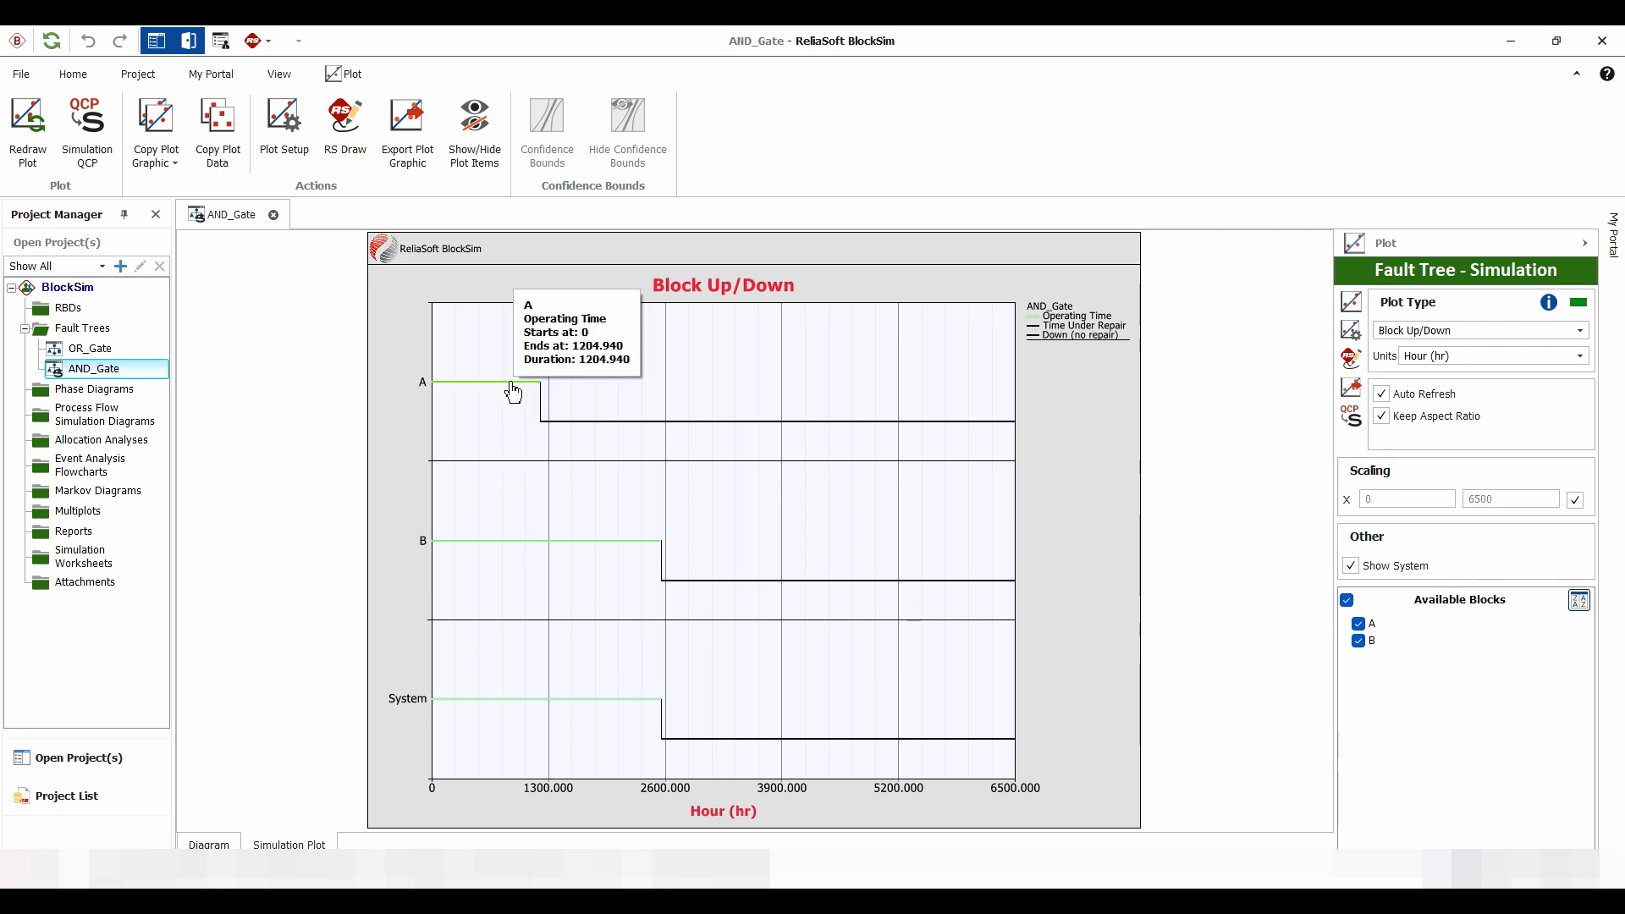
Format the Operating Time line of the plot in LimeGreen with a line width of 3
double_click(510, 382)
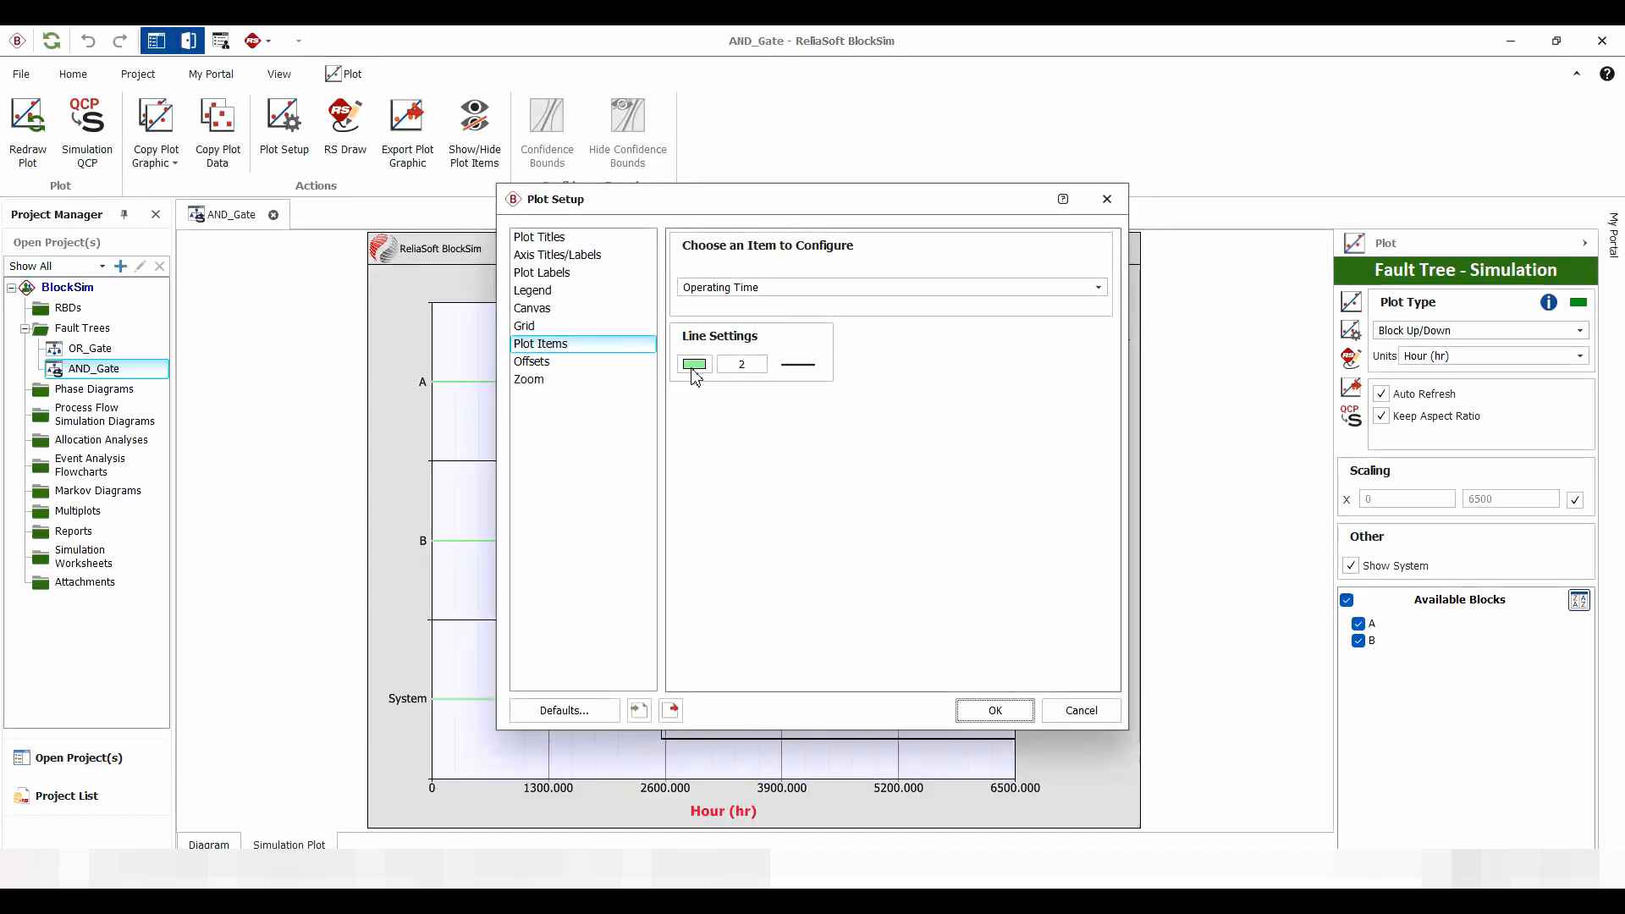
left_click(693, 365)
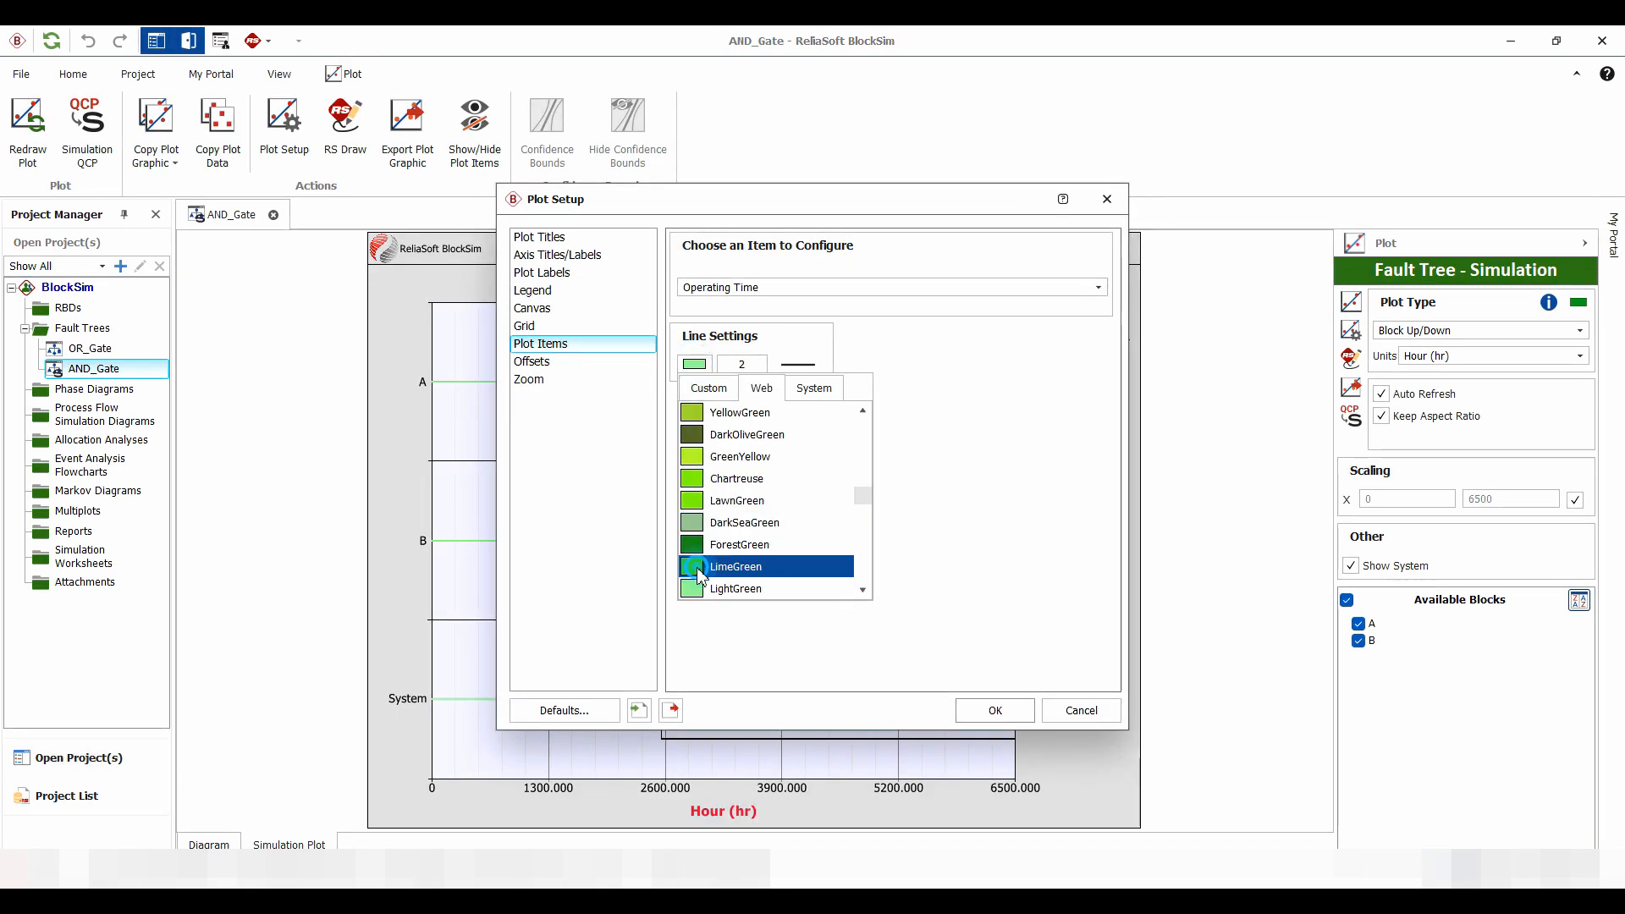
left_click(699, 568)
left_click_drag(751, 370, 735, 362)
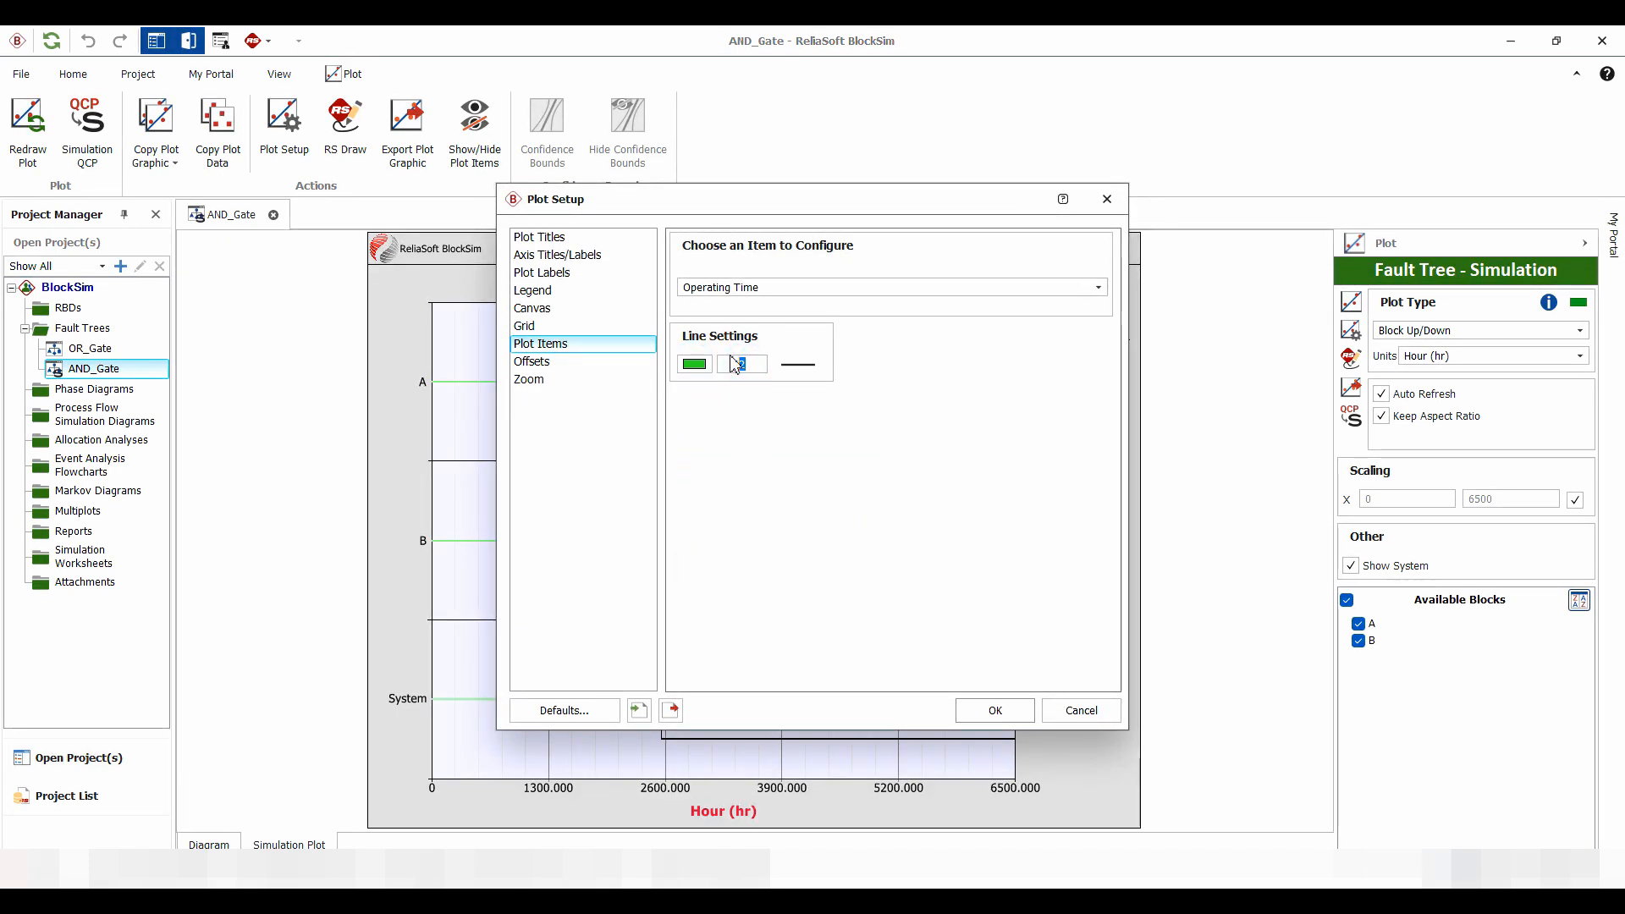
type("3")
left_click(995, 710)
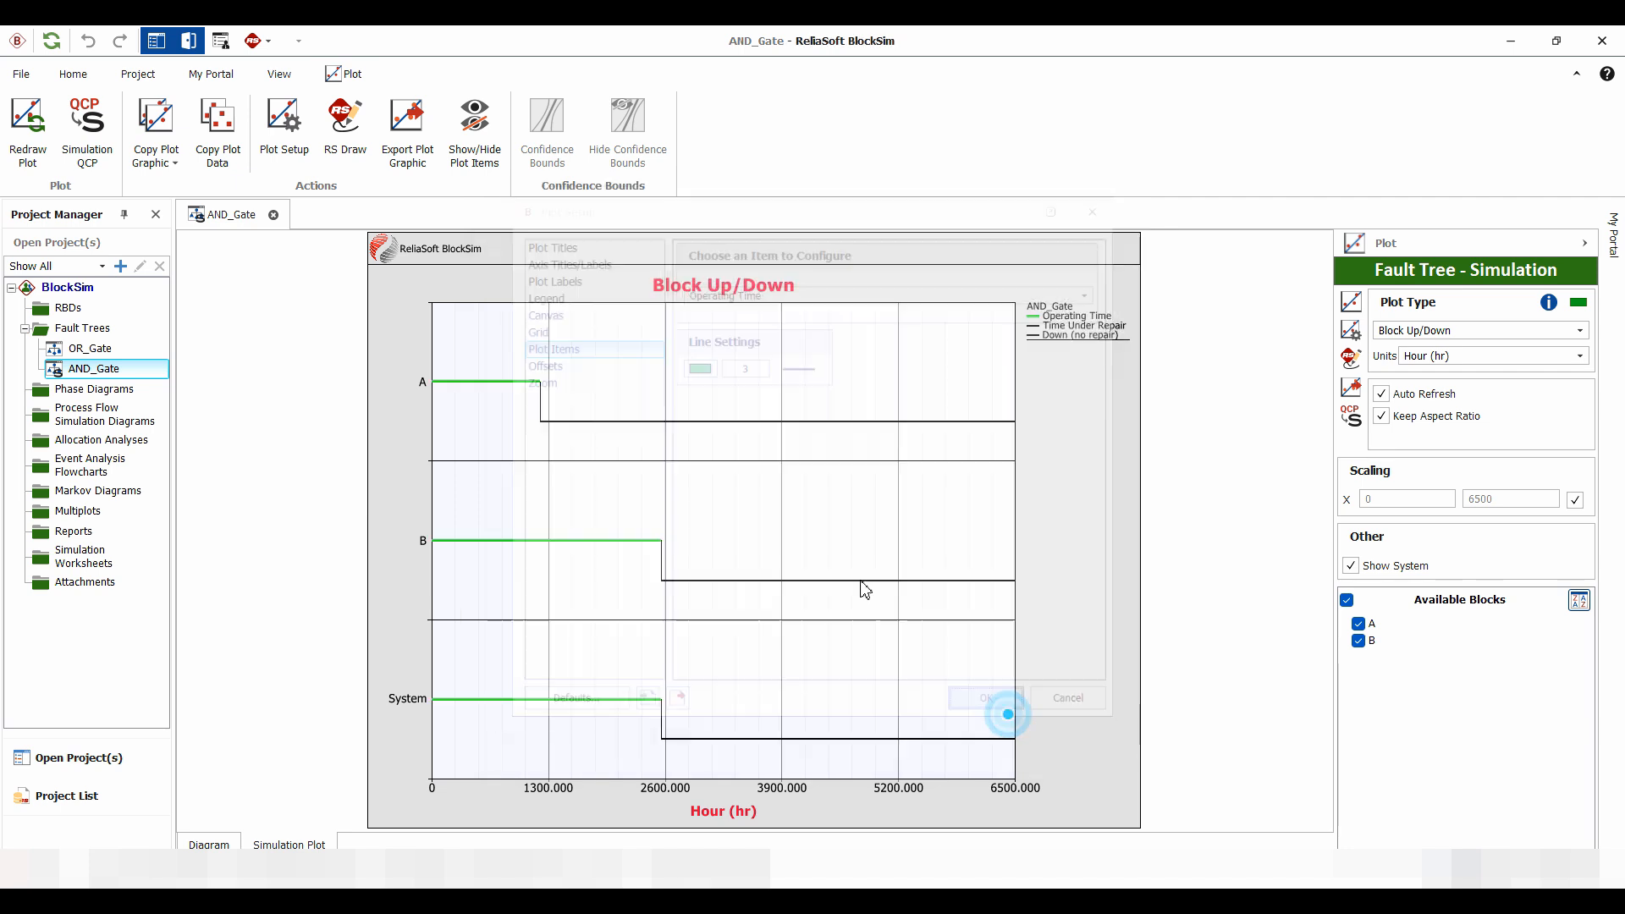
Format the Down (no repair) line of the plot in red with a line width of 3
double_click(689, 422)
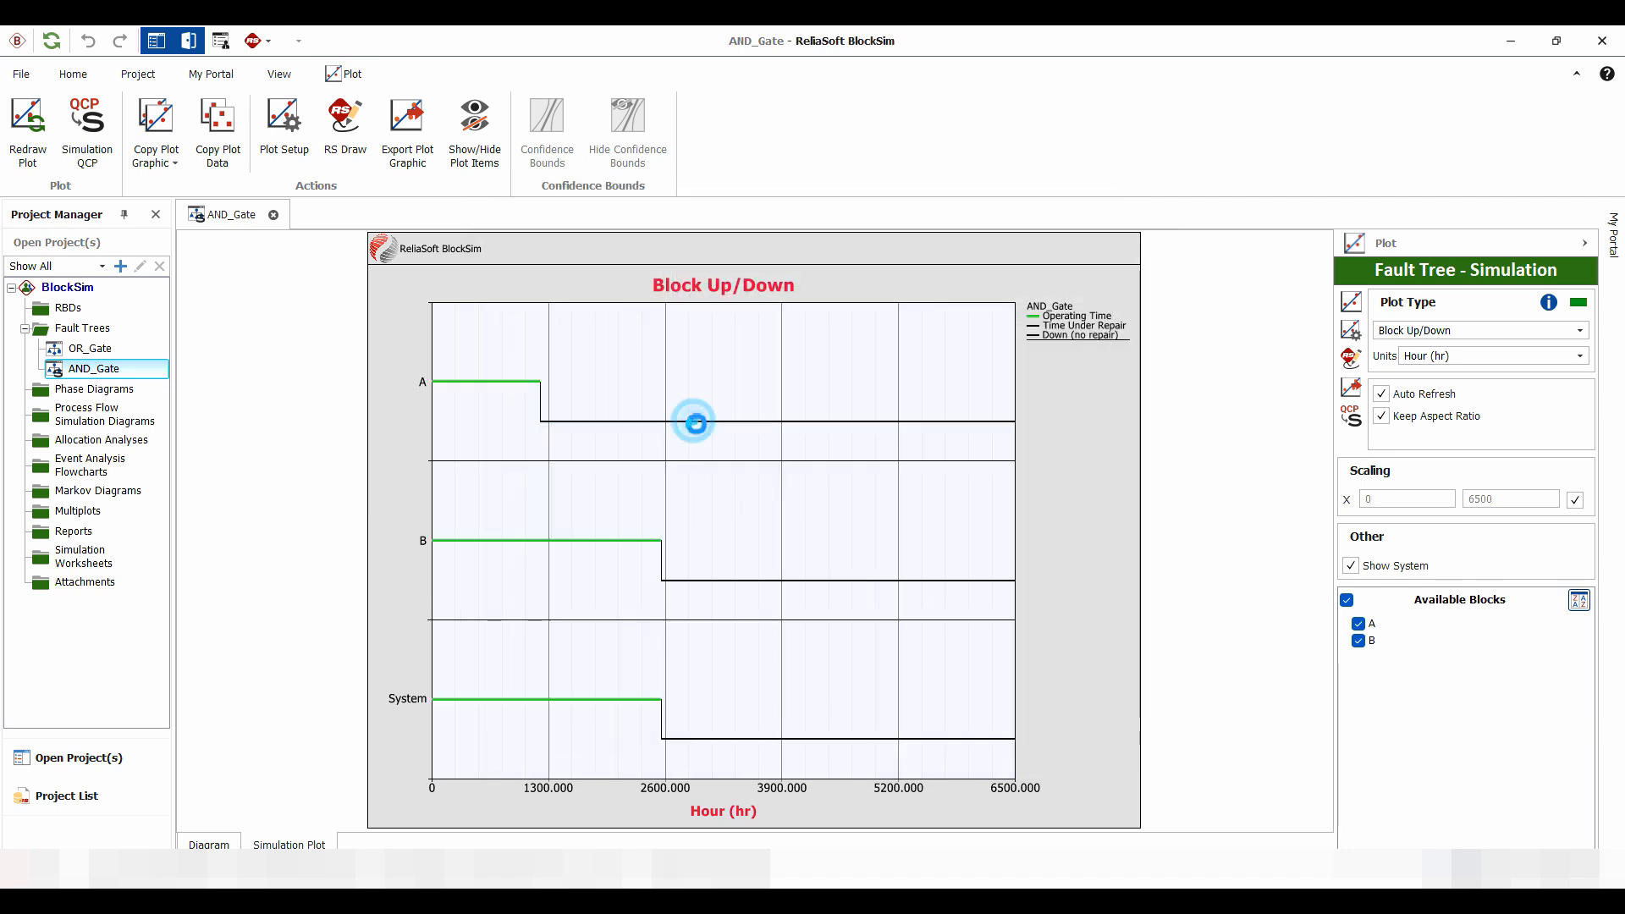
double_click(751, 364)
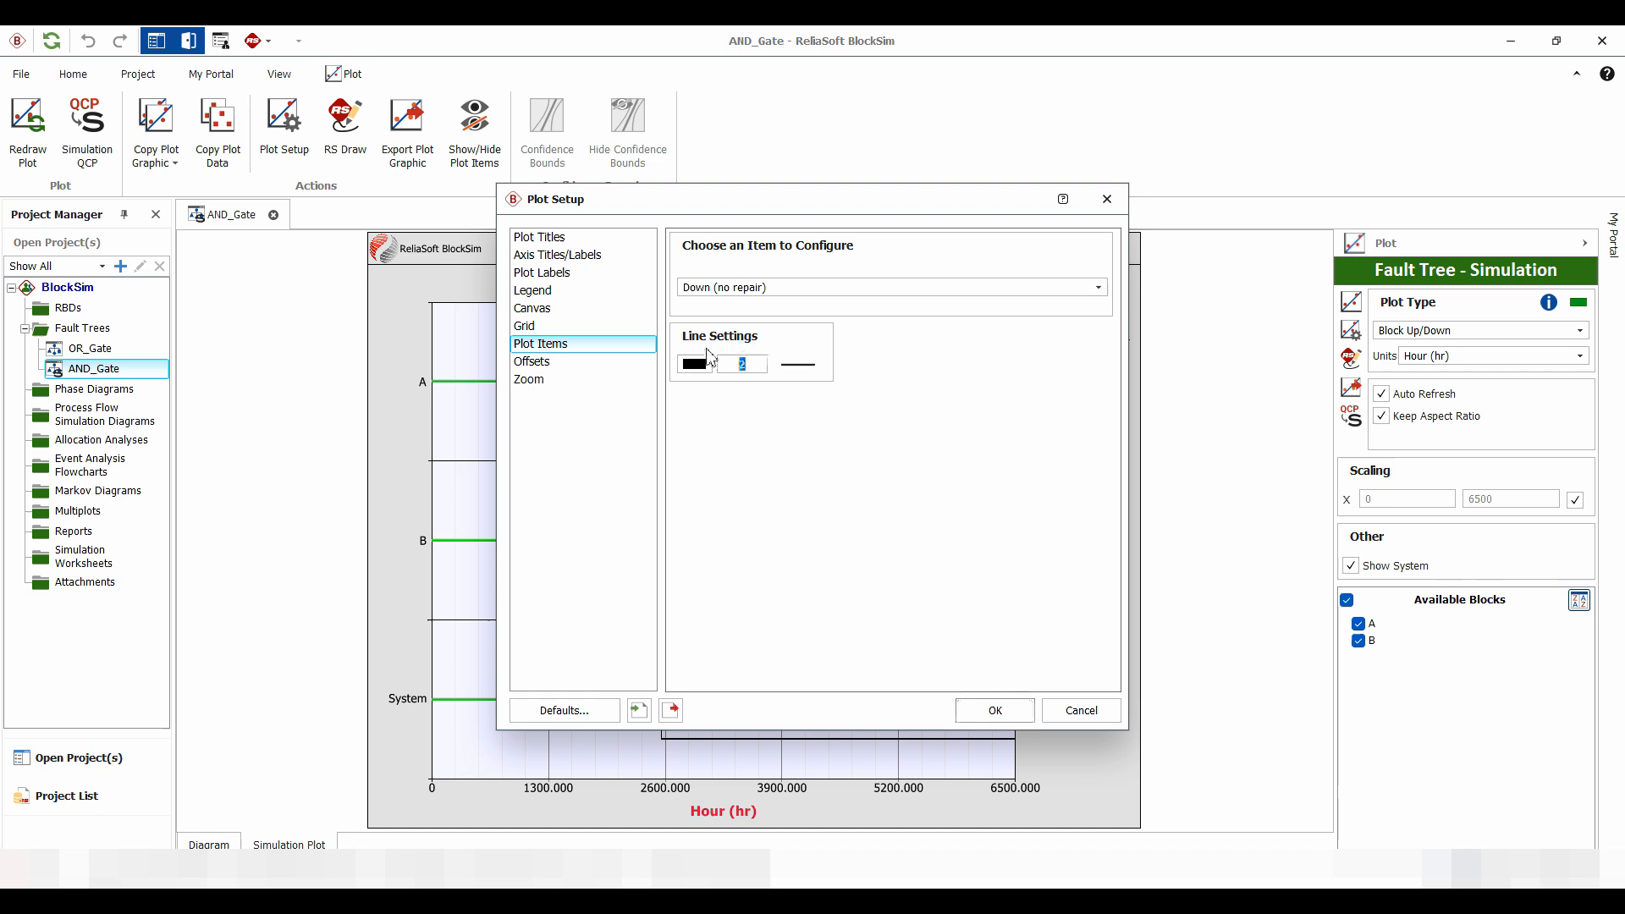
type("3")
left_click(698, 365)
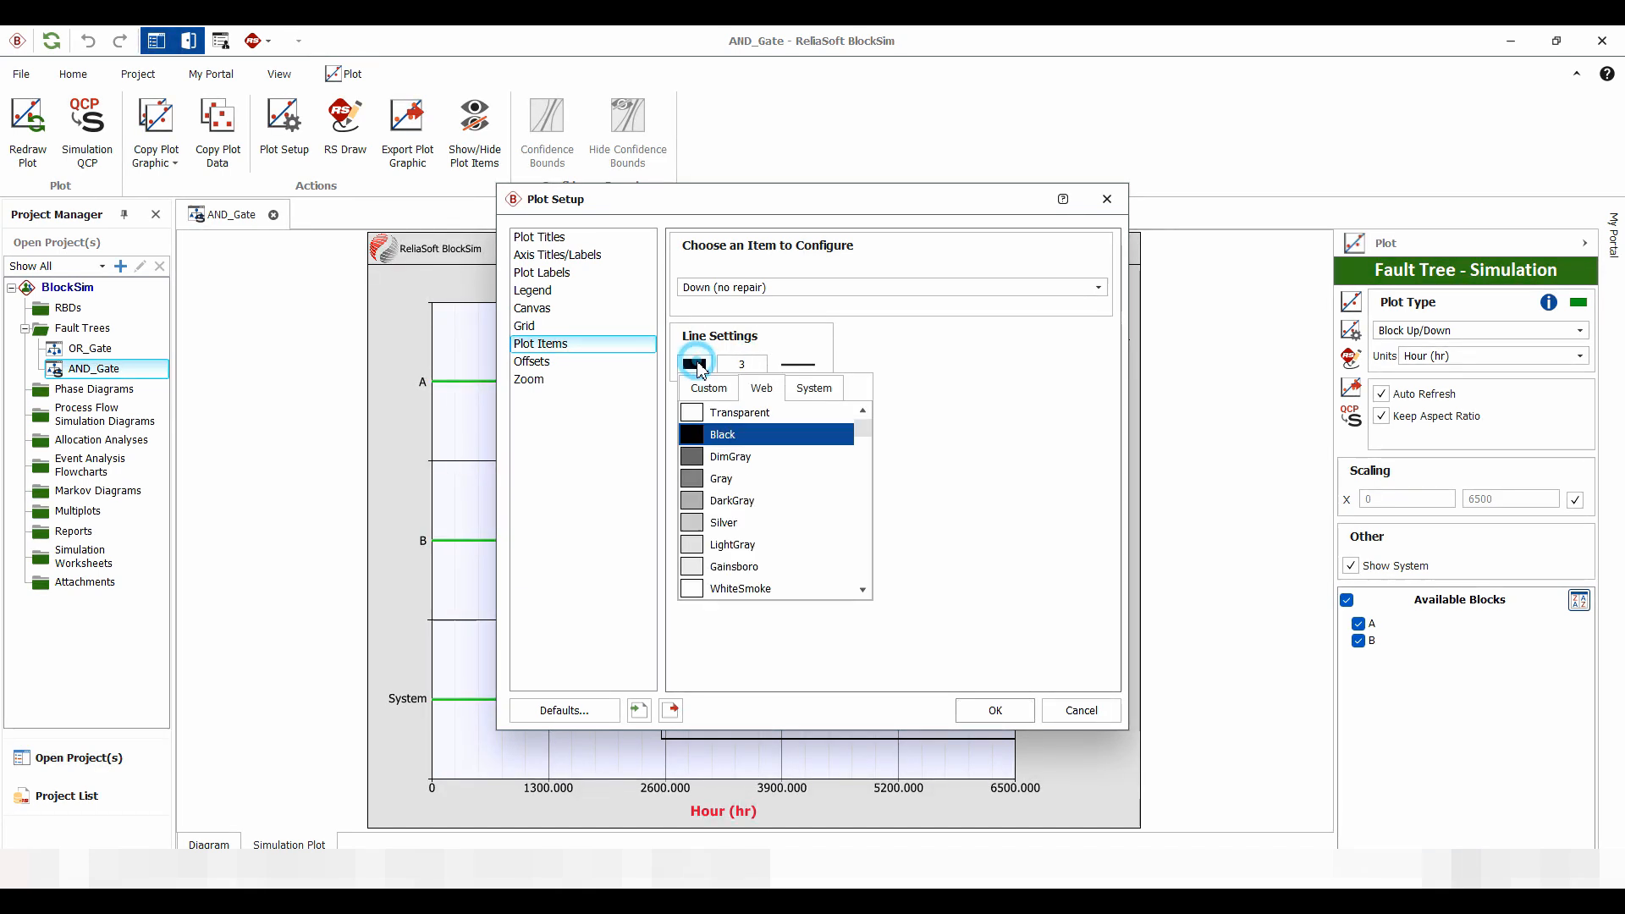
left_click(709, 388)
left_click(716, 461)
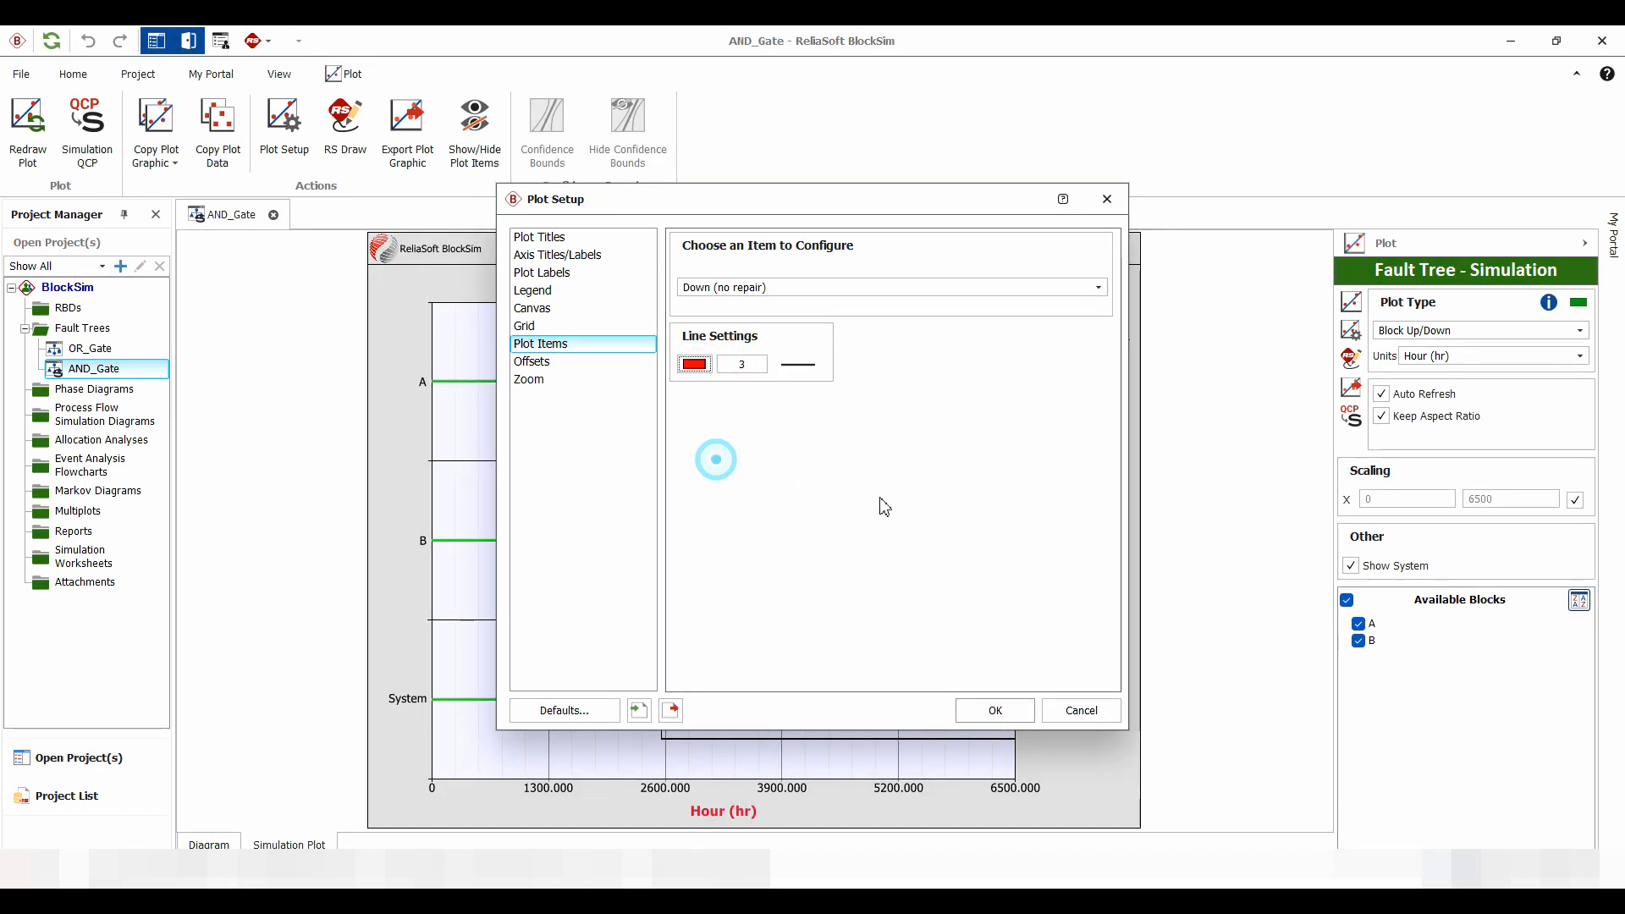
left_click(1007, 710)
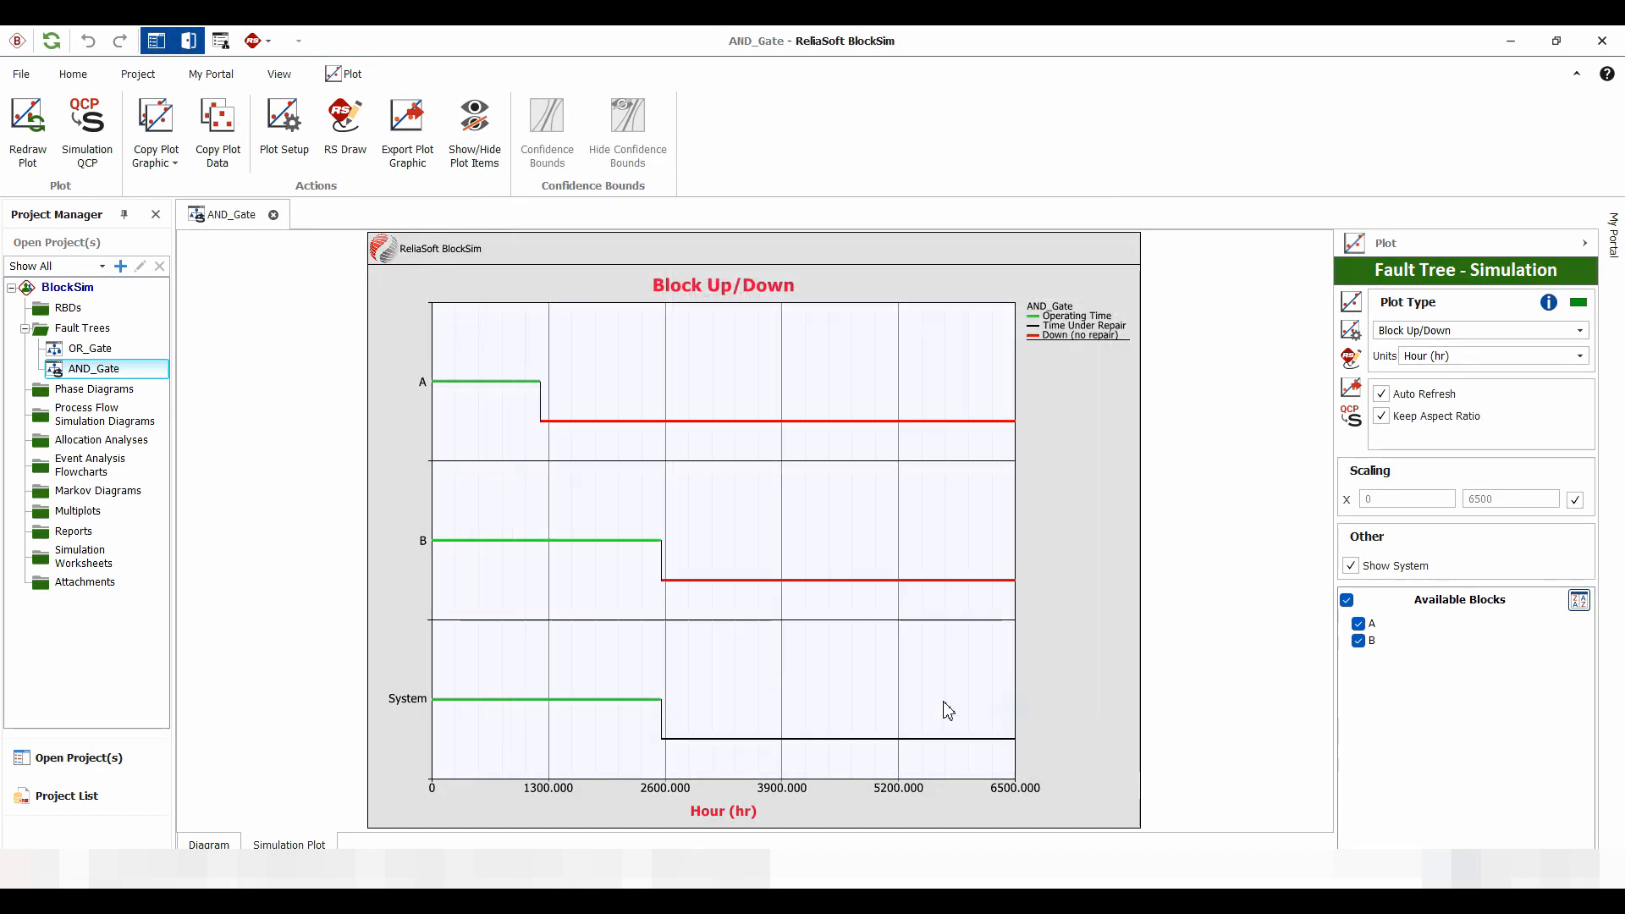
Format the Time Under Repair line of the plot in red with a line width of 3
double_click(758, 736)
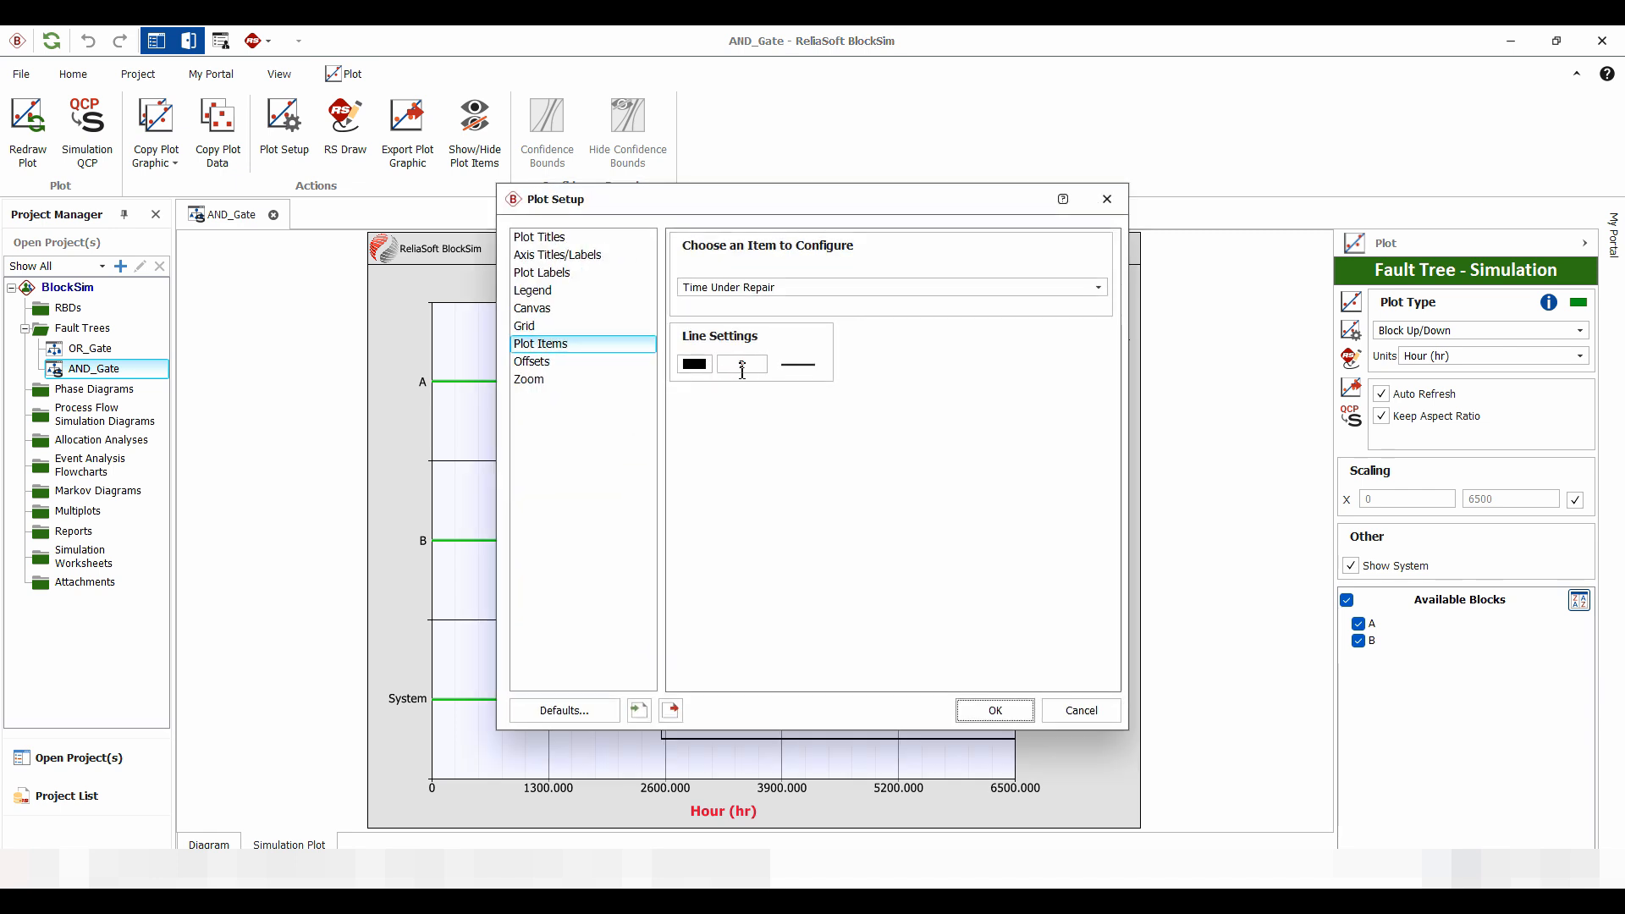
left_click(698, 364)
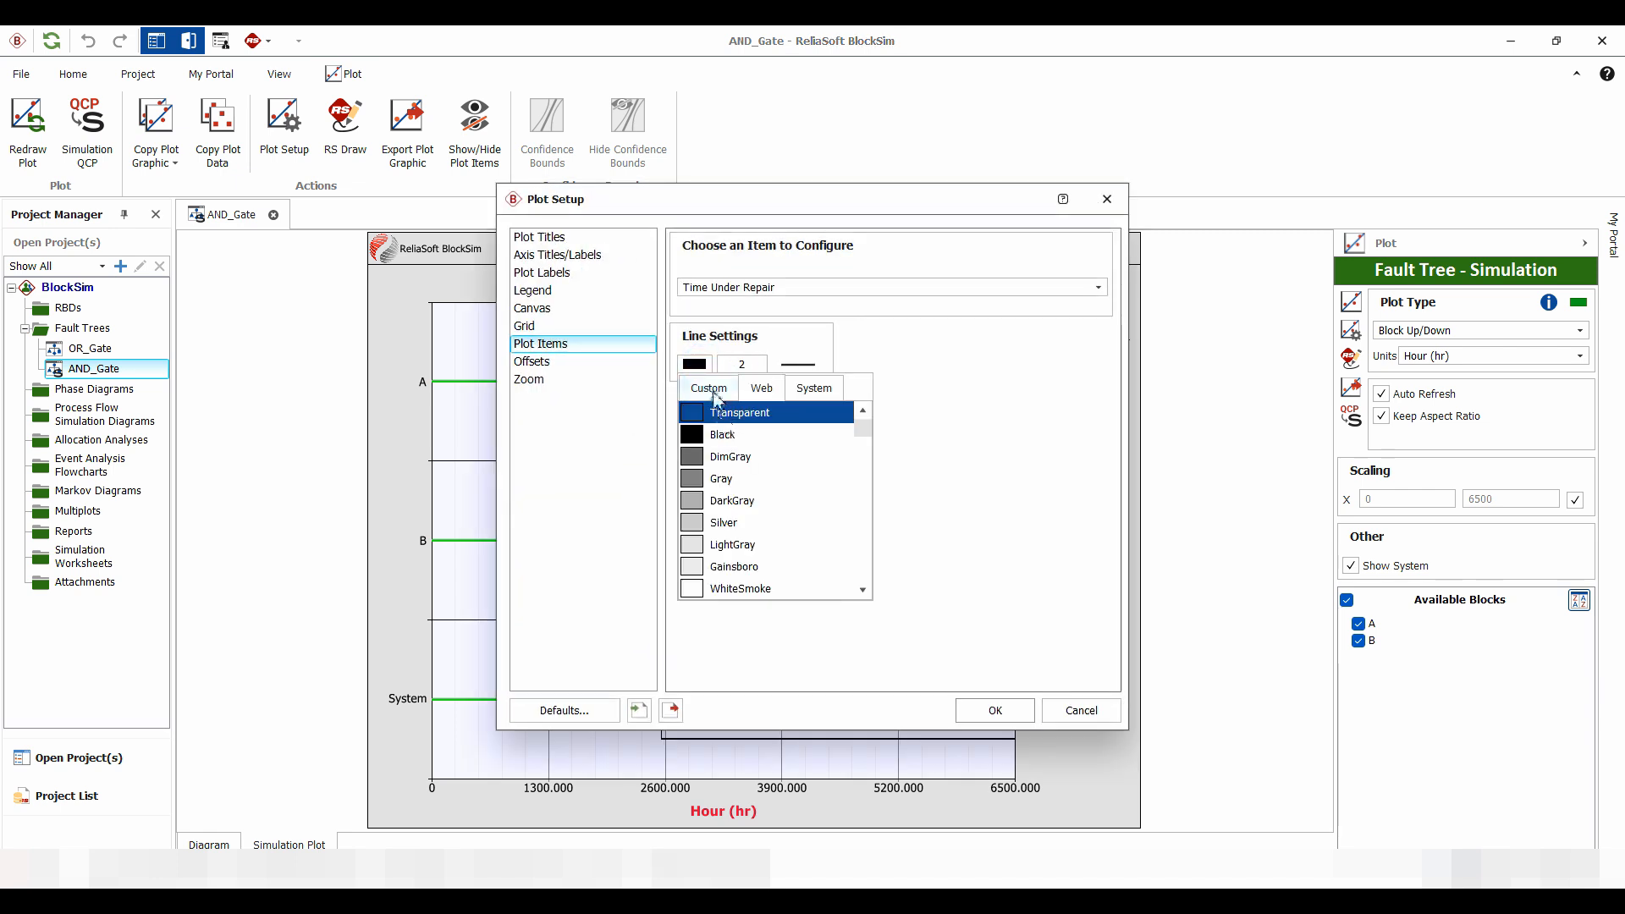
left_click(713, 394)
left_click(721, 468)
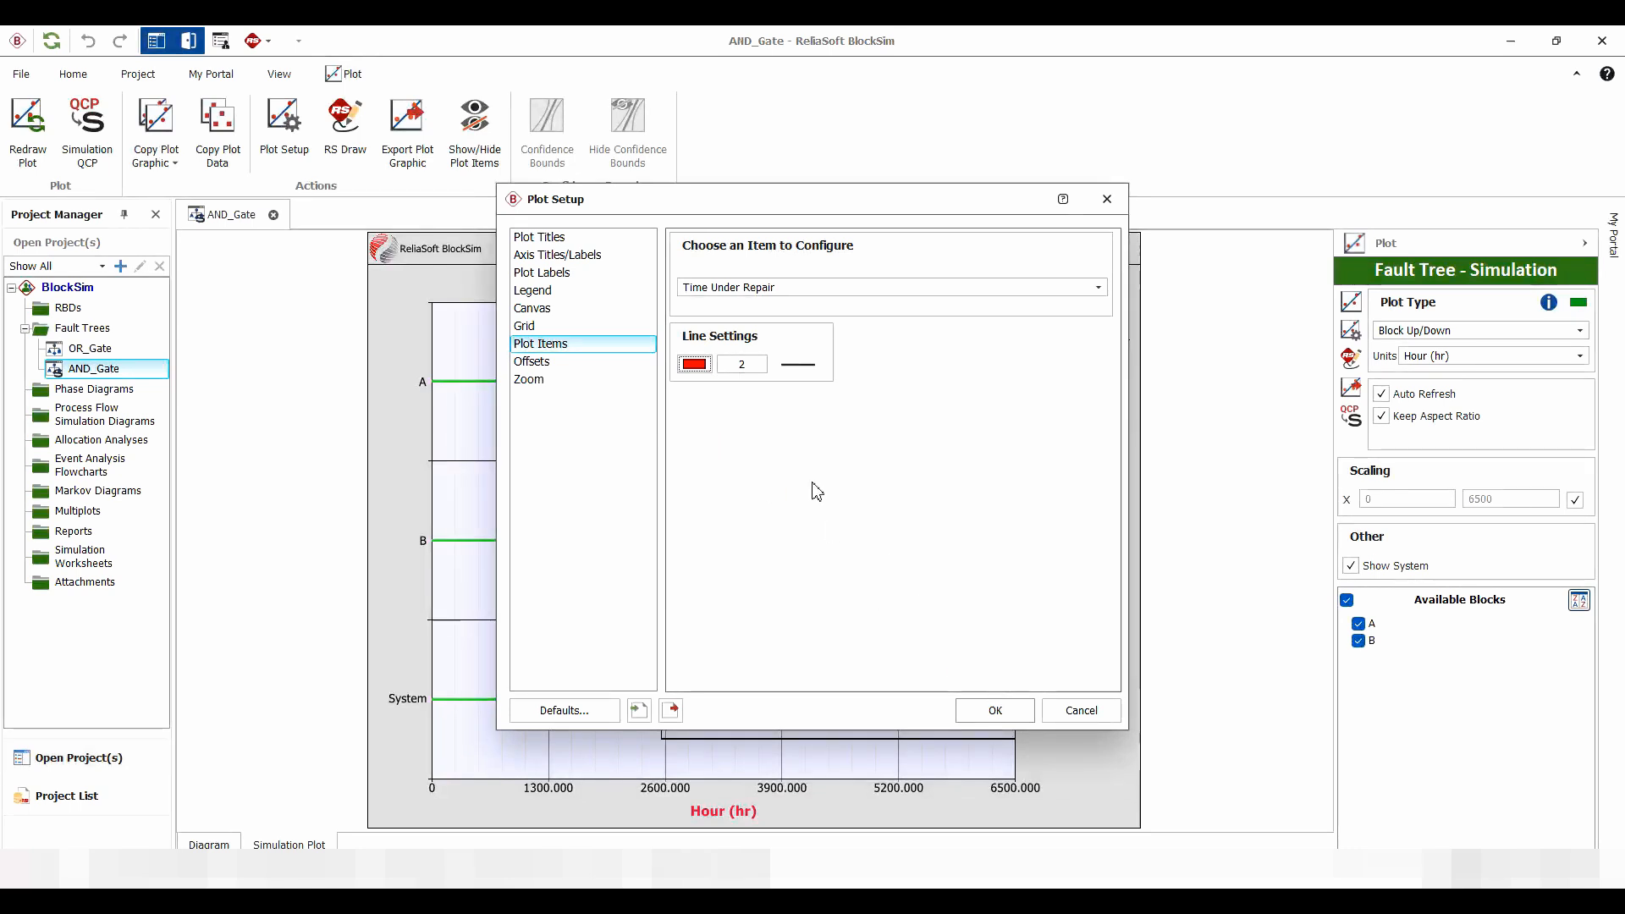
left_click(742, 363)
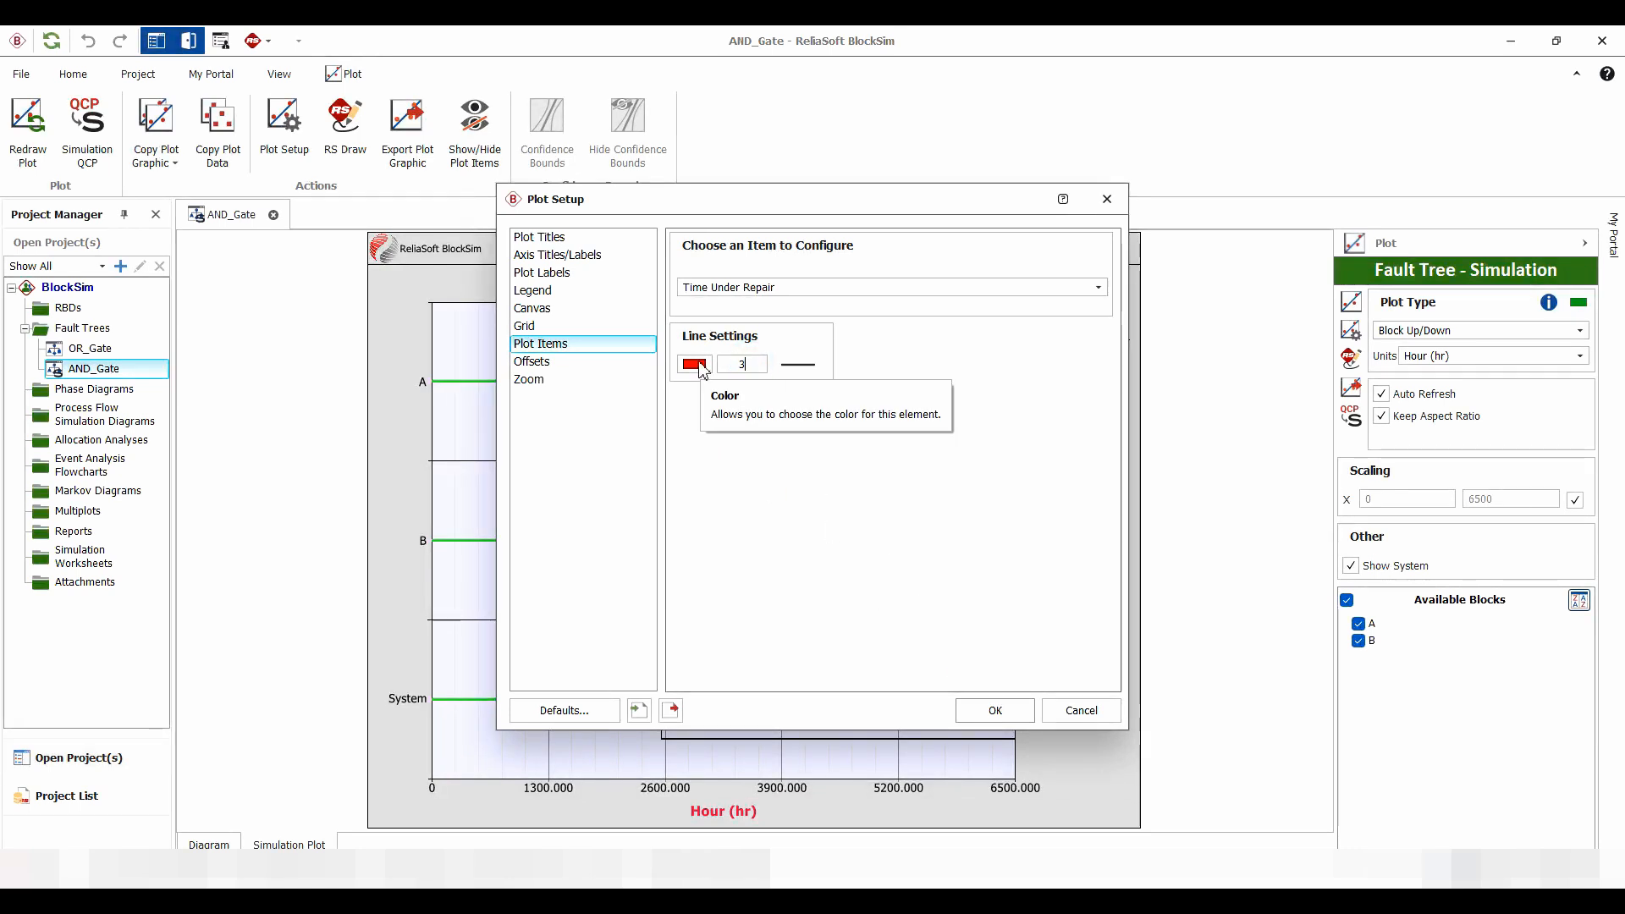
type("3")
left_click(978, 711)
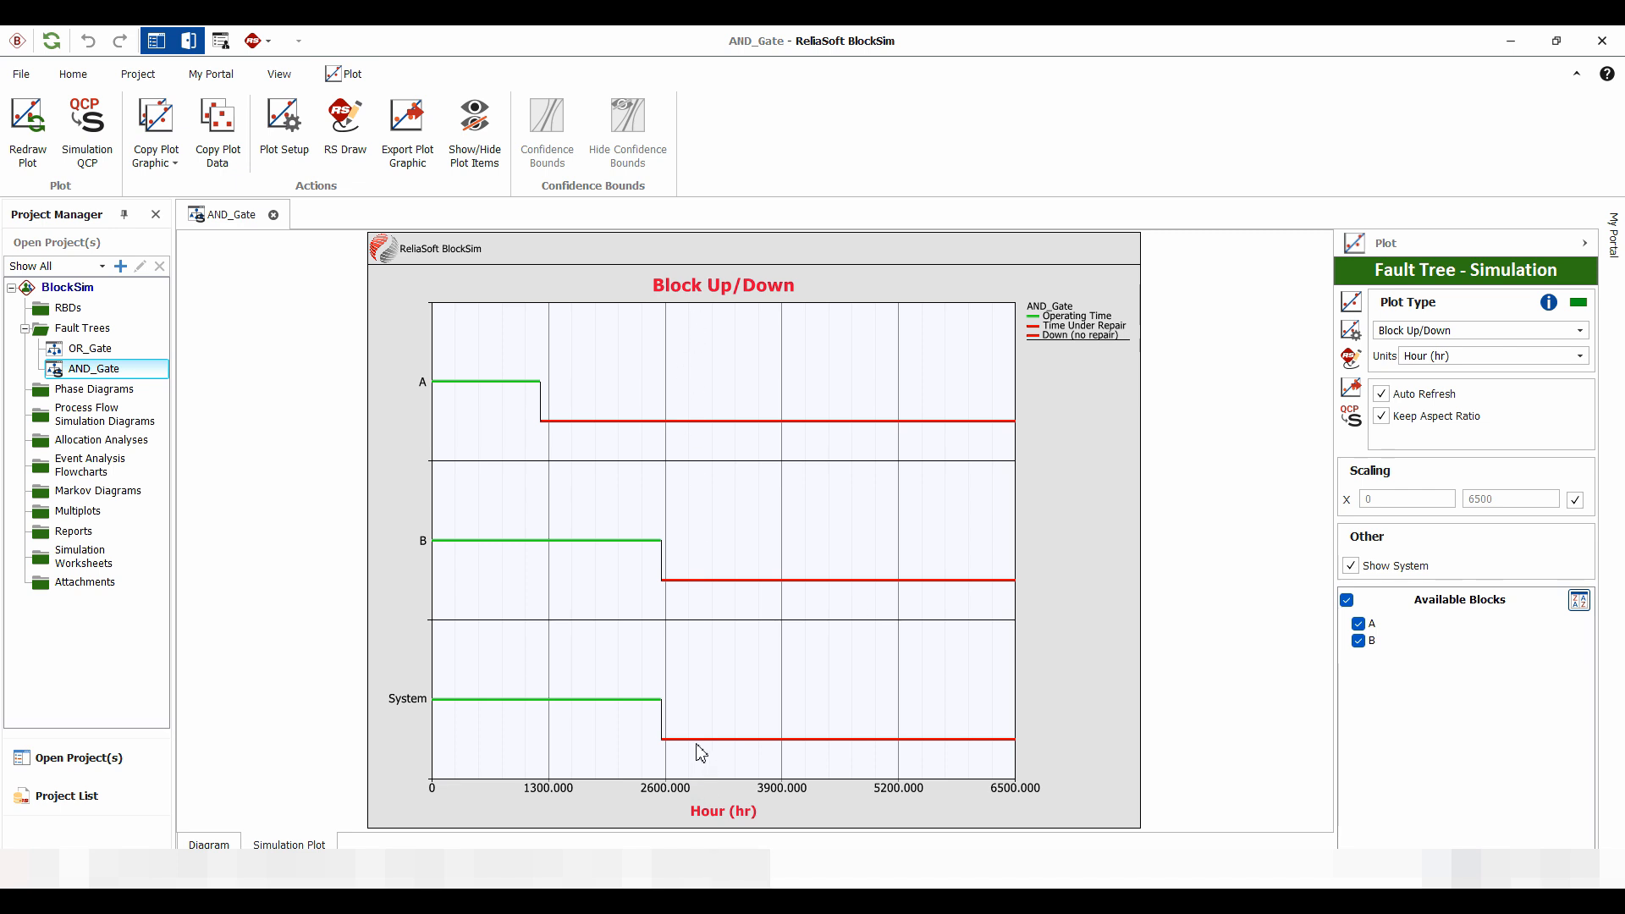
Turn off automatic X scaling, set the X-axis maximum to 3000, and inspect the operating periods of blocks A and B
mouse_move(704, 748)
left_click(1575, 500)
double_click(1525, 498)
type("3000")
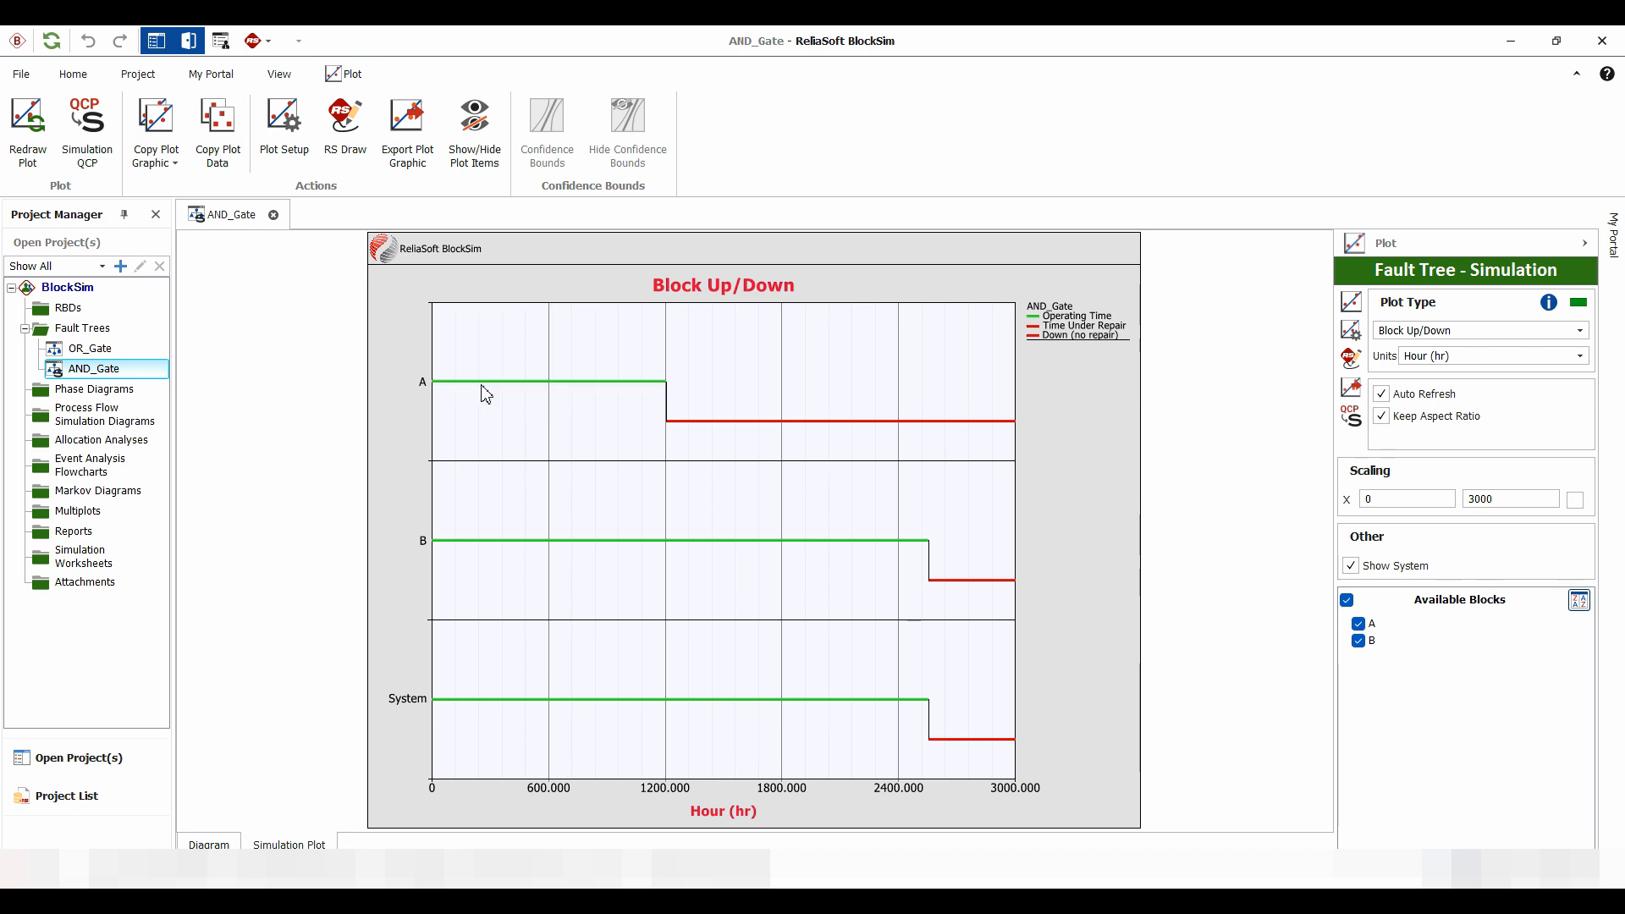
left_click(657, 382)
mouse_move(880, 551)
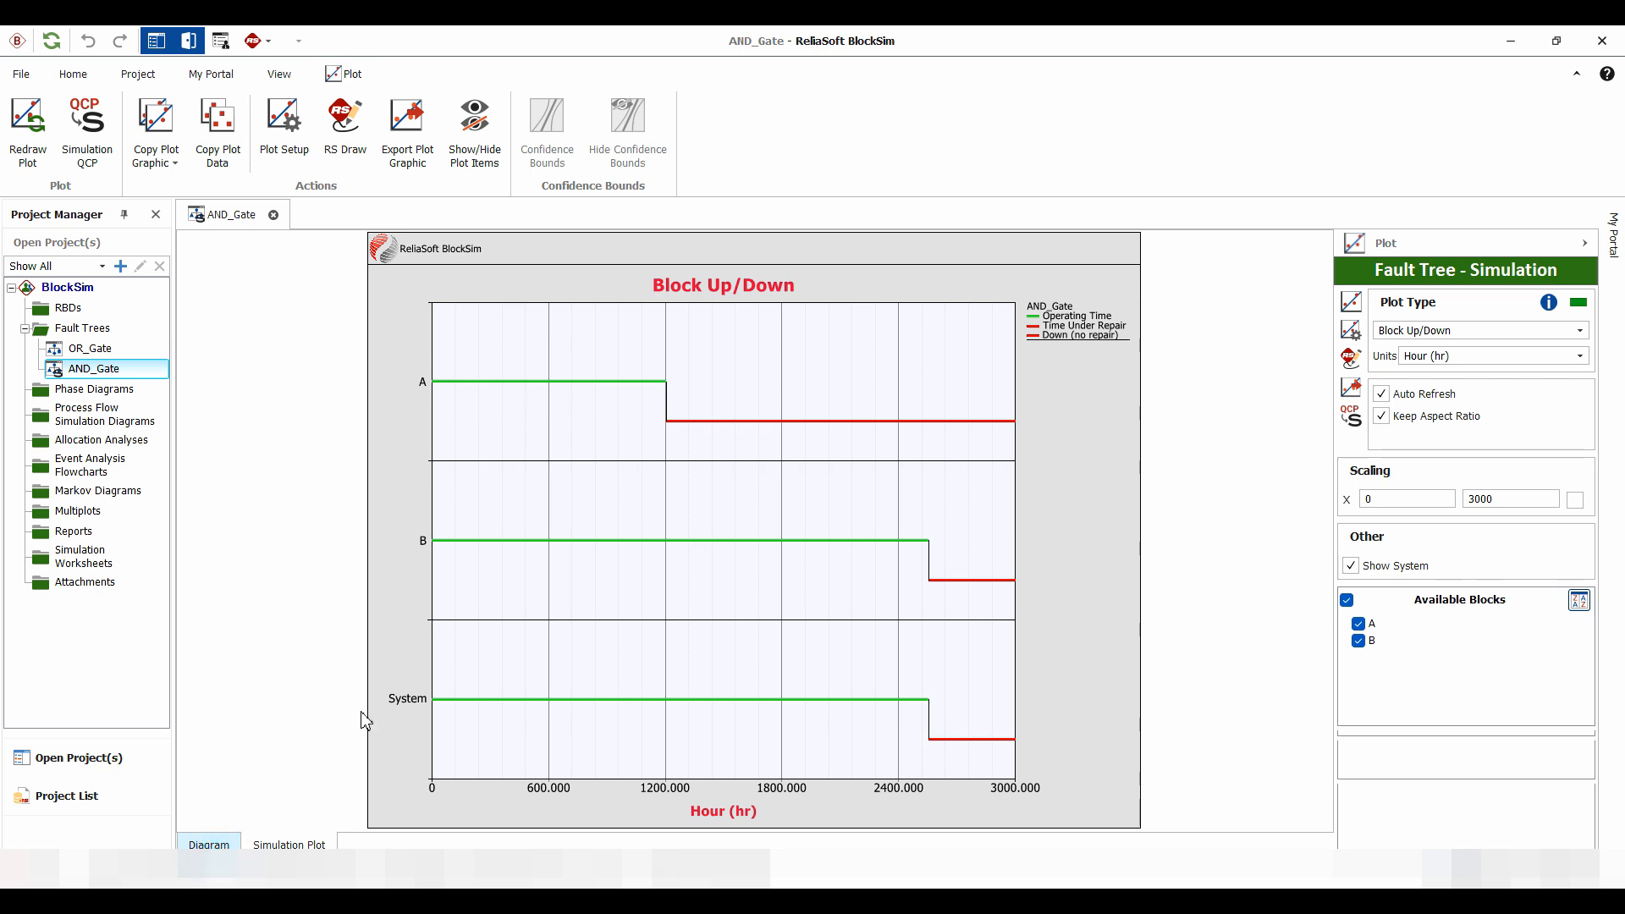
Switch the AND_Gate diagram to analytical mode and calculate the unreliability at 2500 hours
left_click(209, 844)
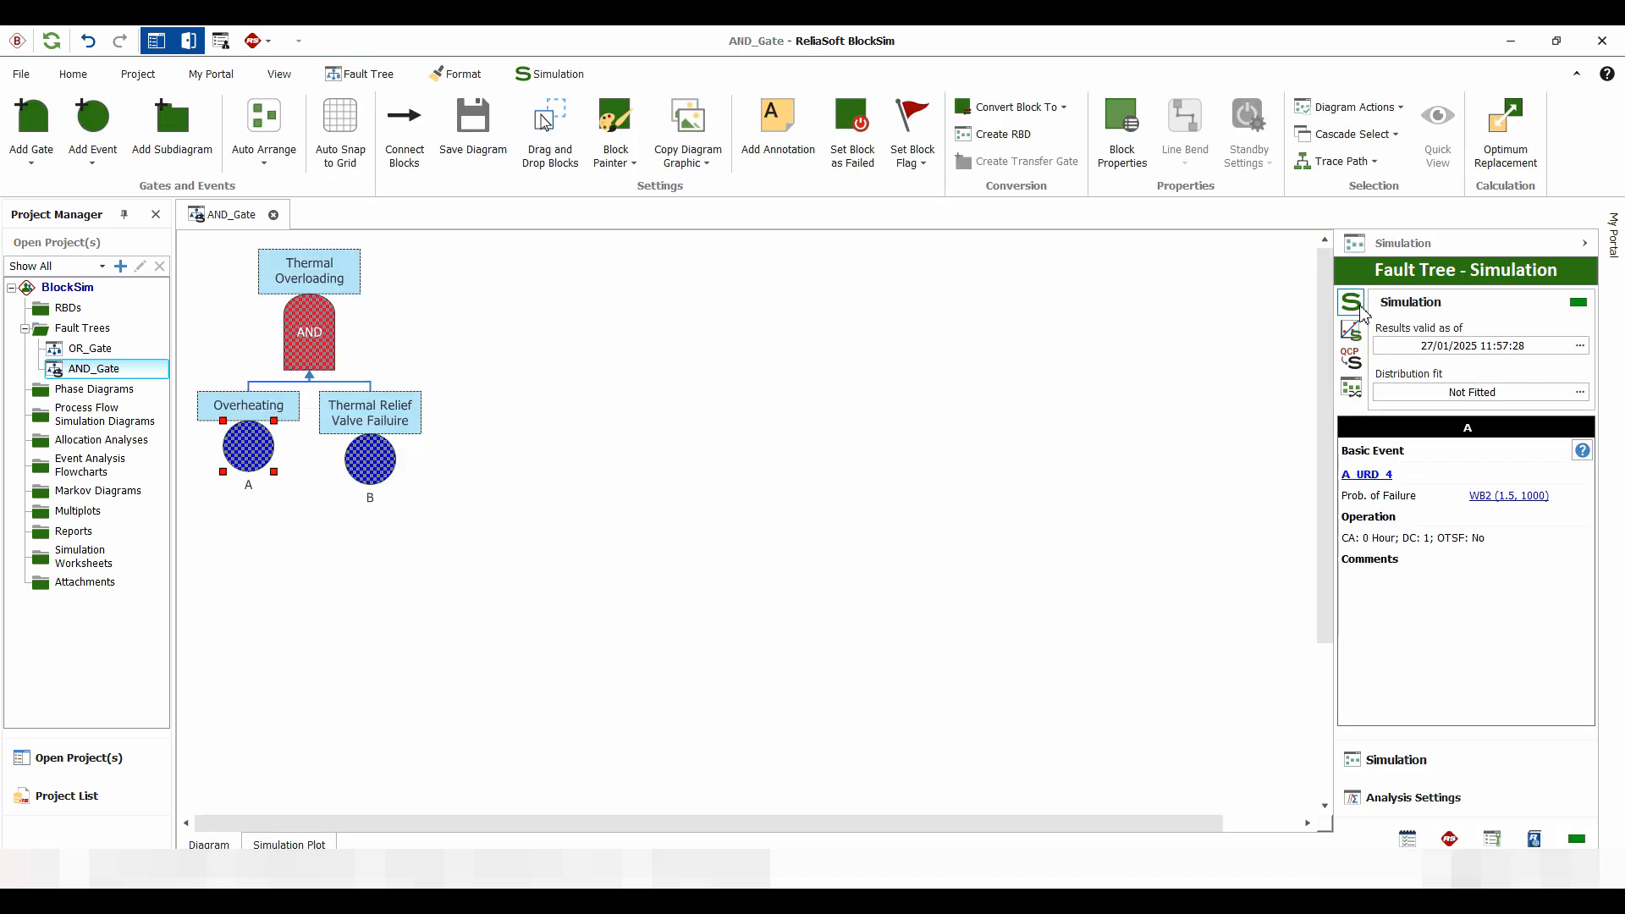
left_click(1351, 390)
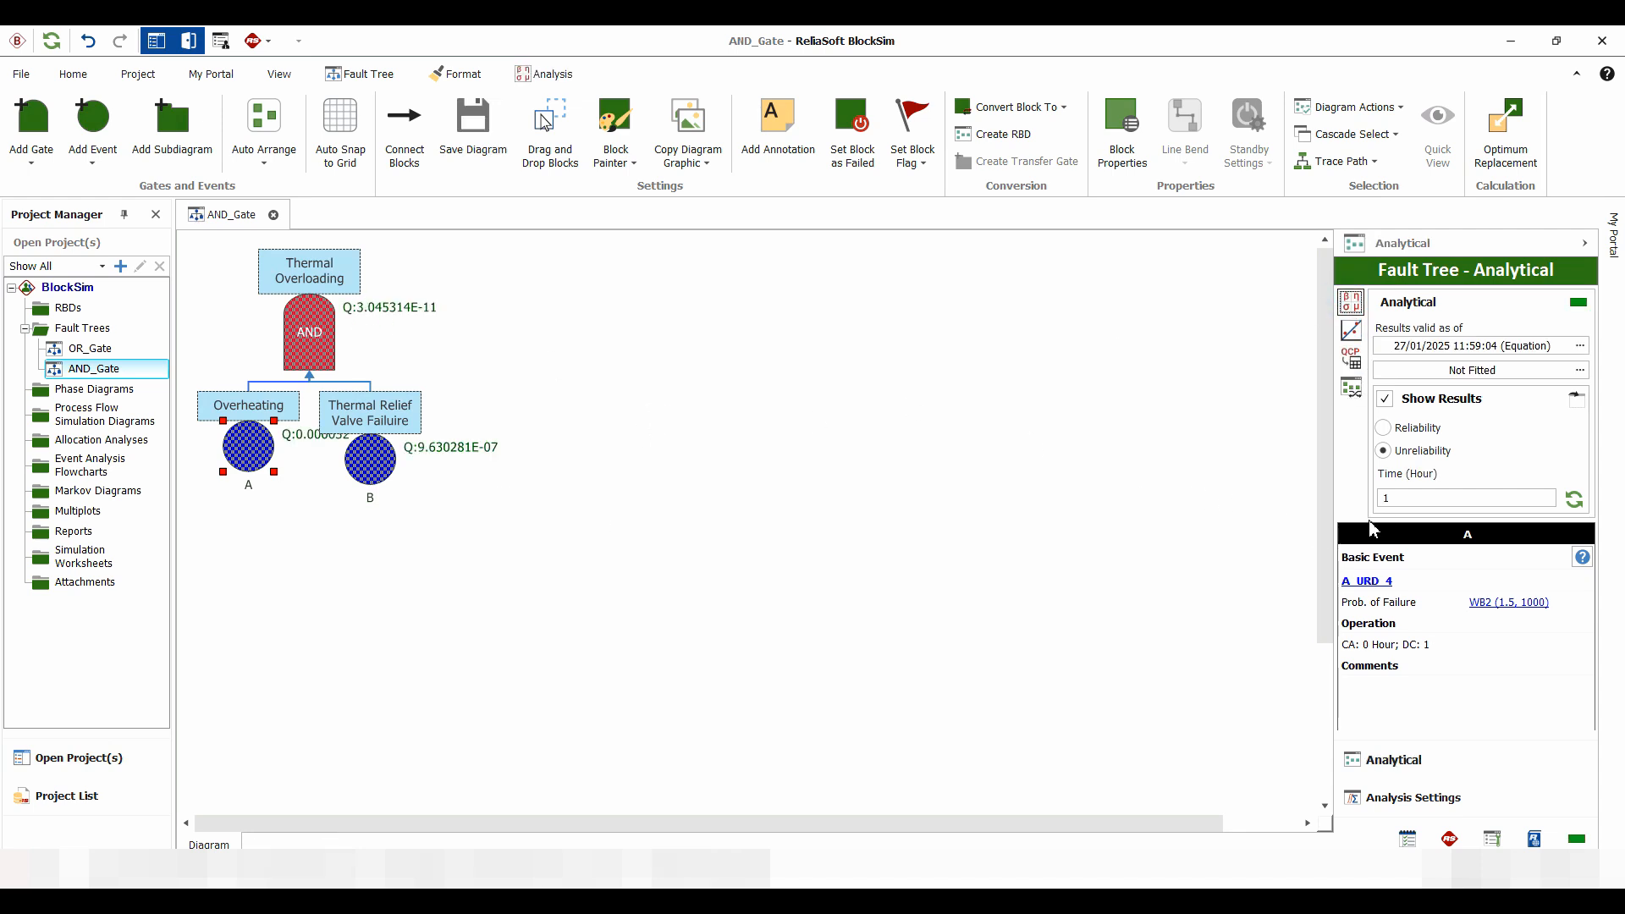
double_click(1386, 498)
type("2")
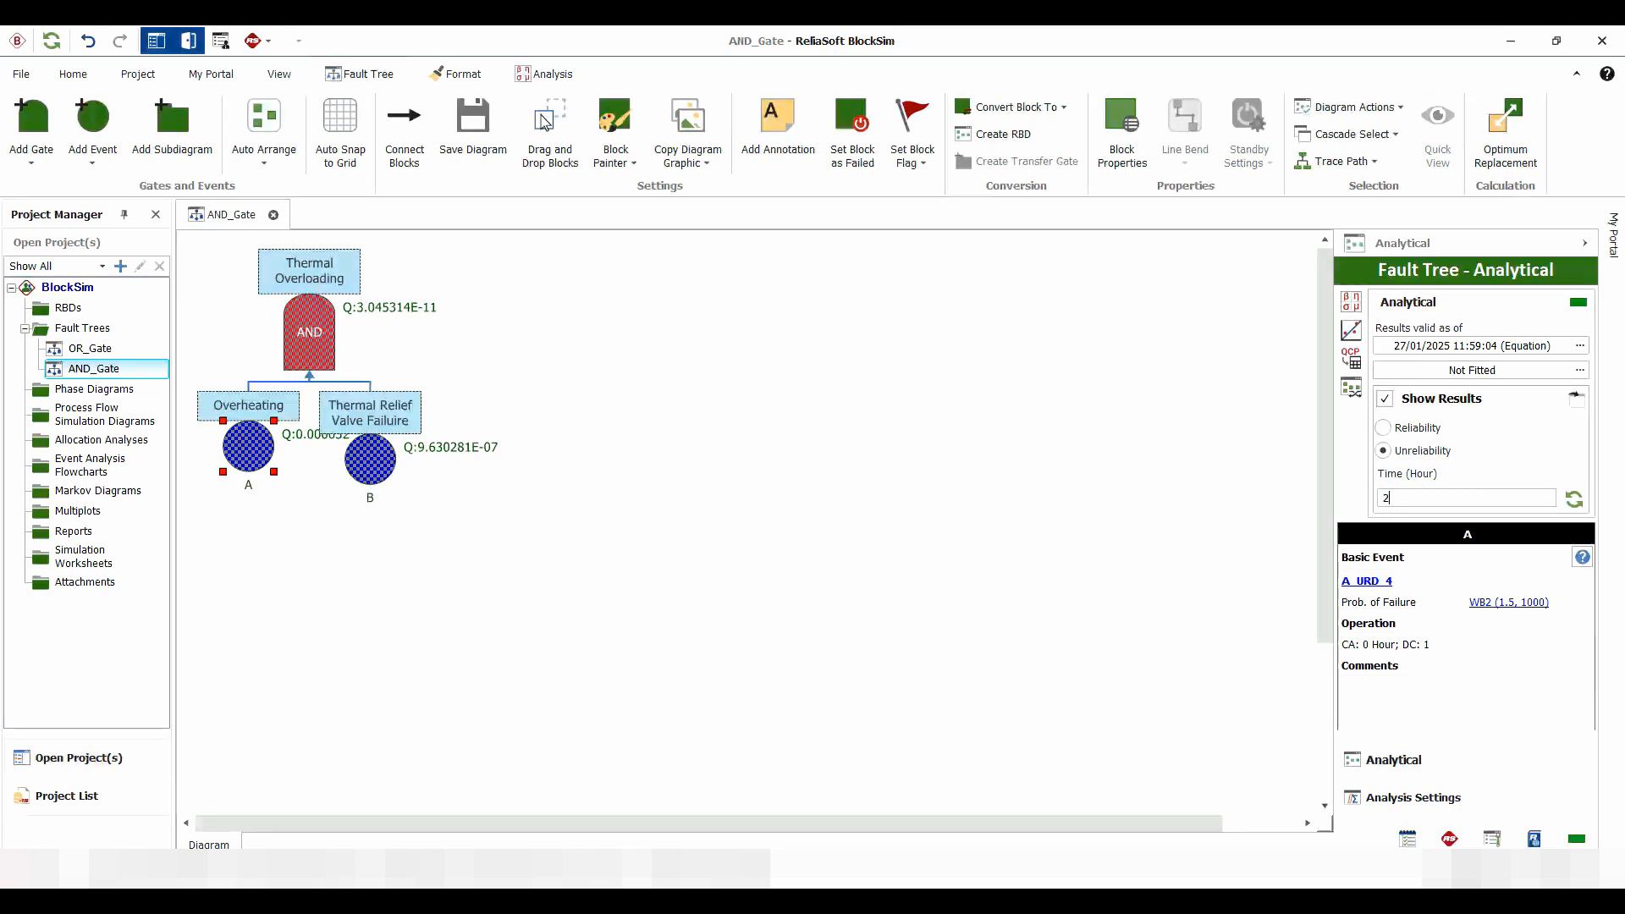
type("500")
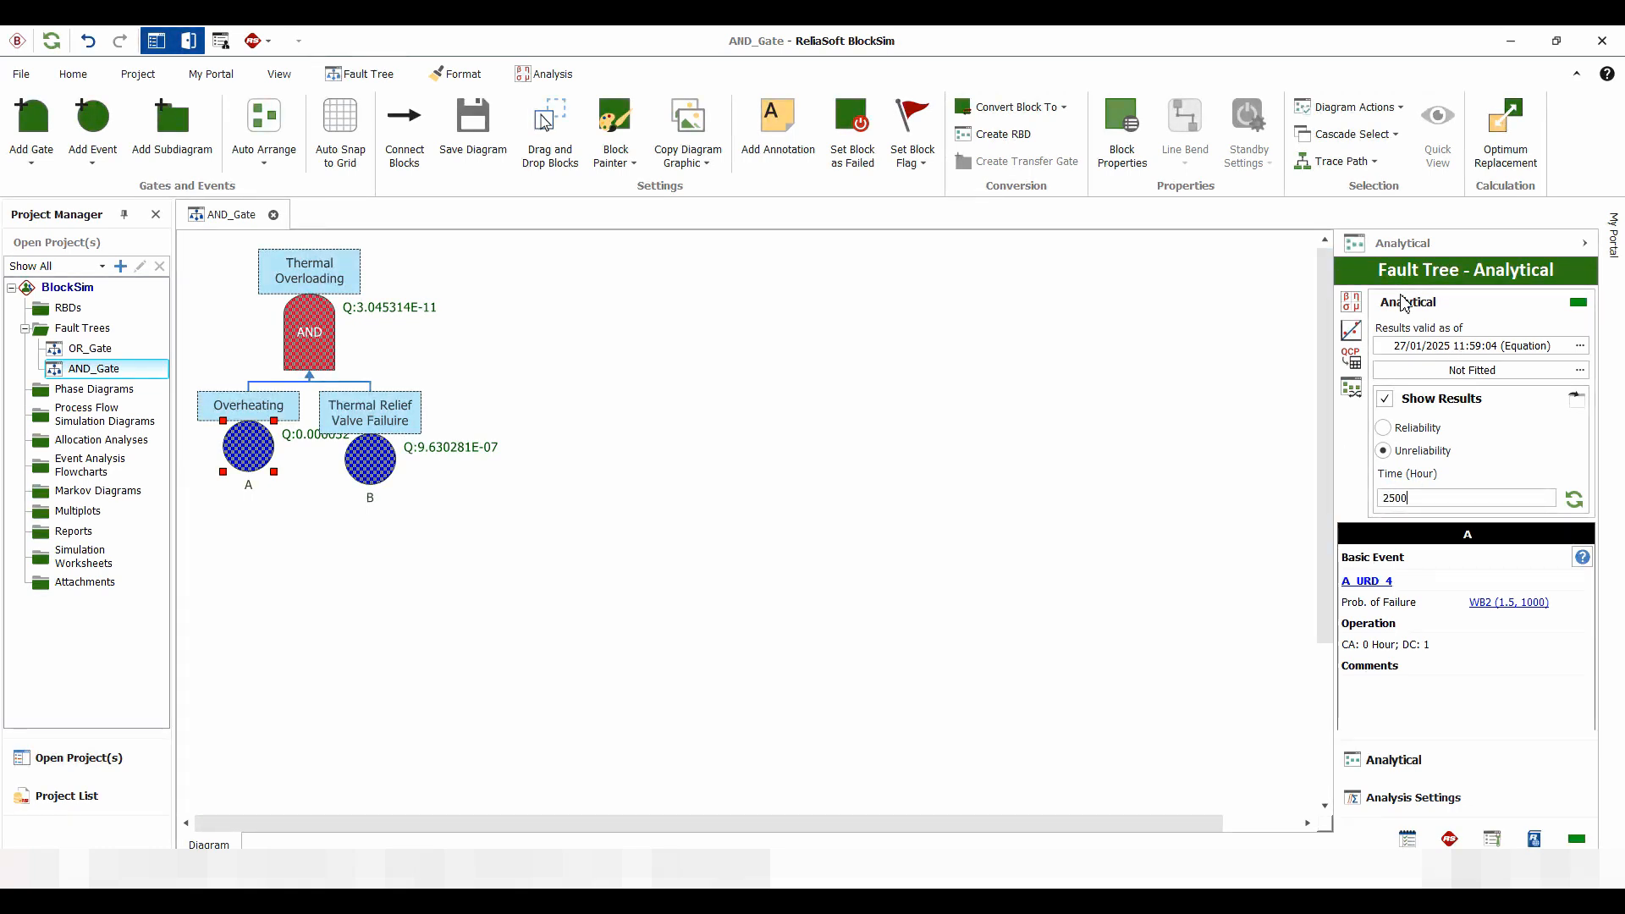
left_click(1350, 302)
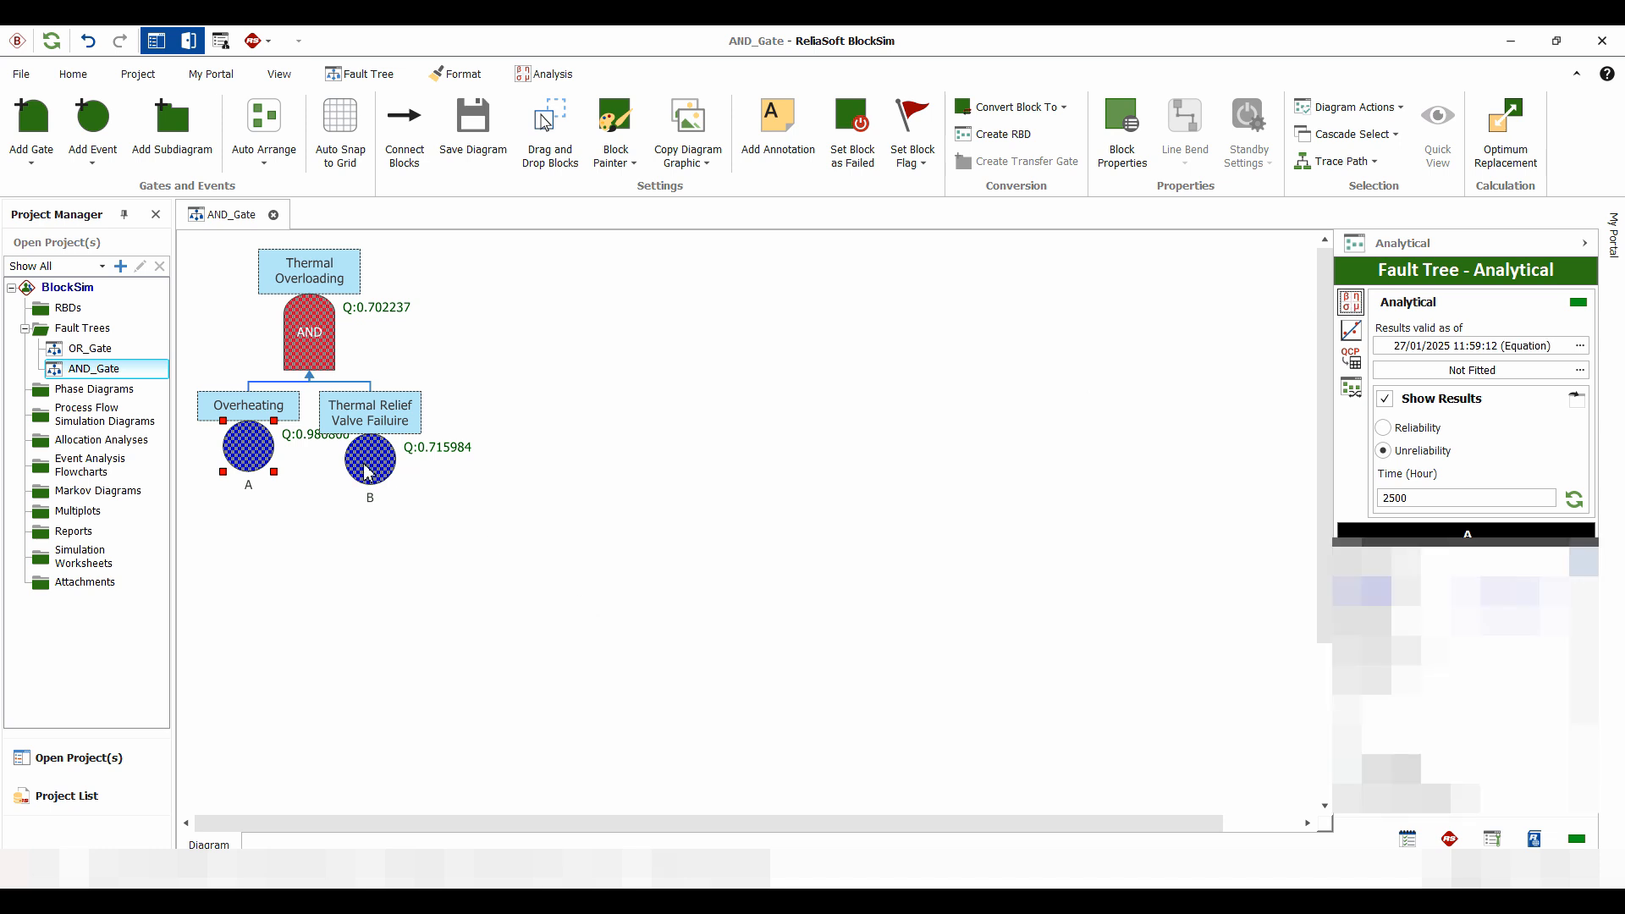
Move events B and A apart below the AND gate so their unreliability labels do not overlap
left_click_drag(368, 472, 461, 481)
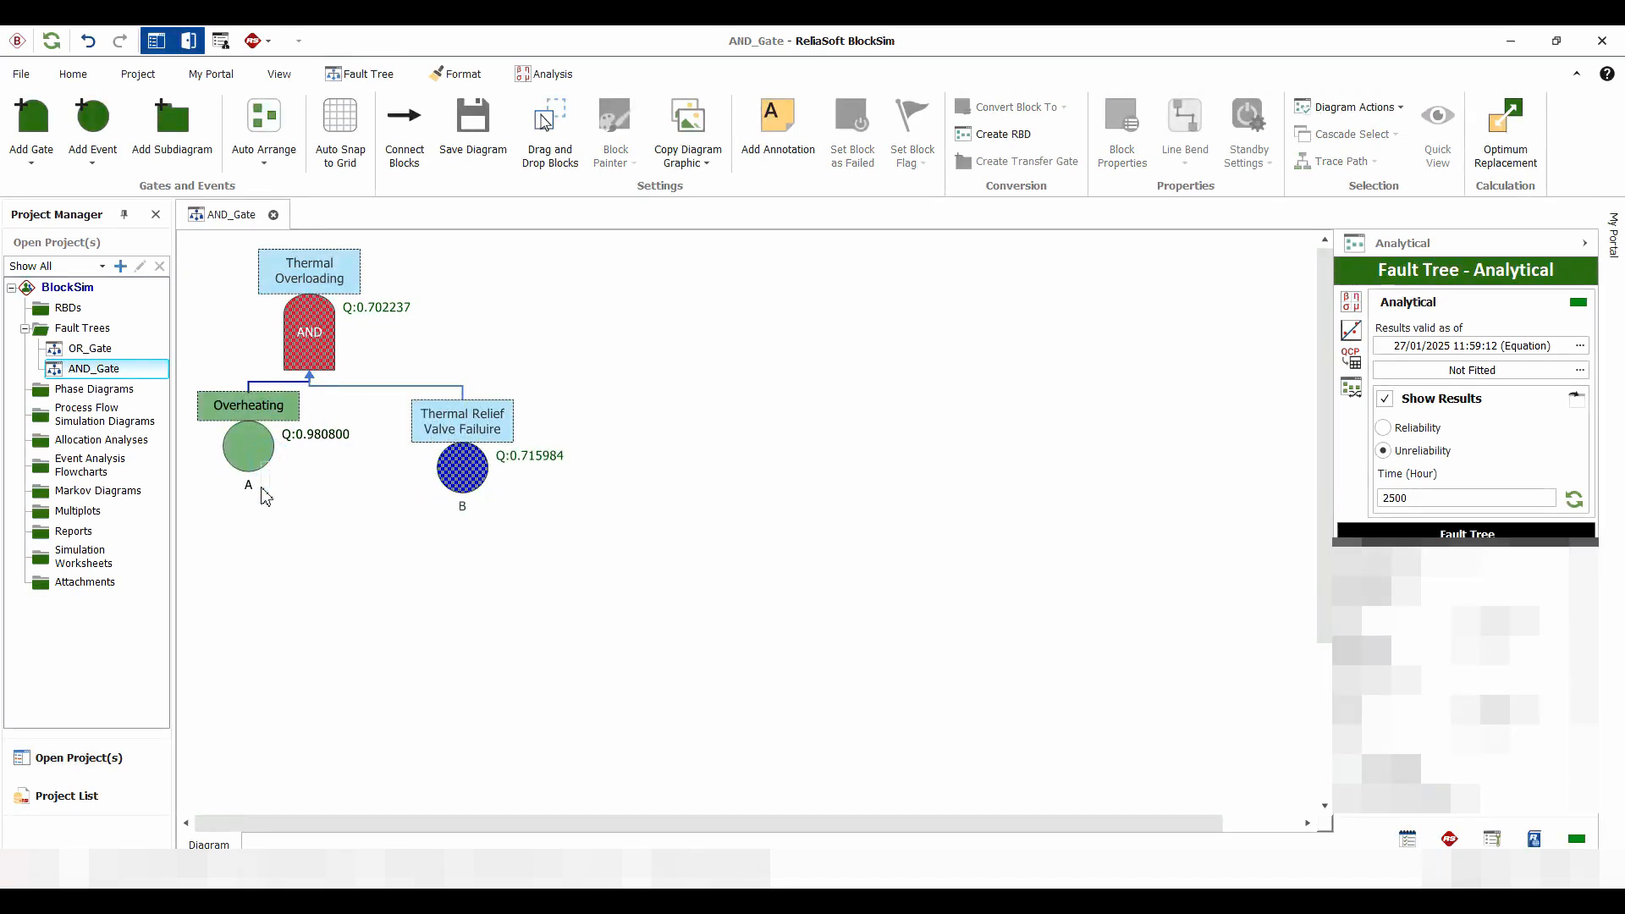
left_click_drag(257, 455, 253, 474)
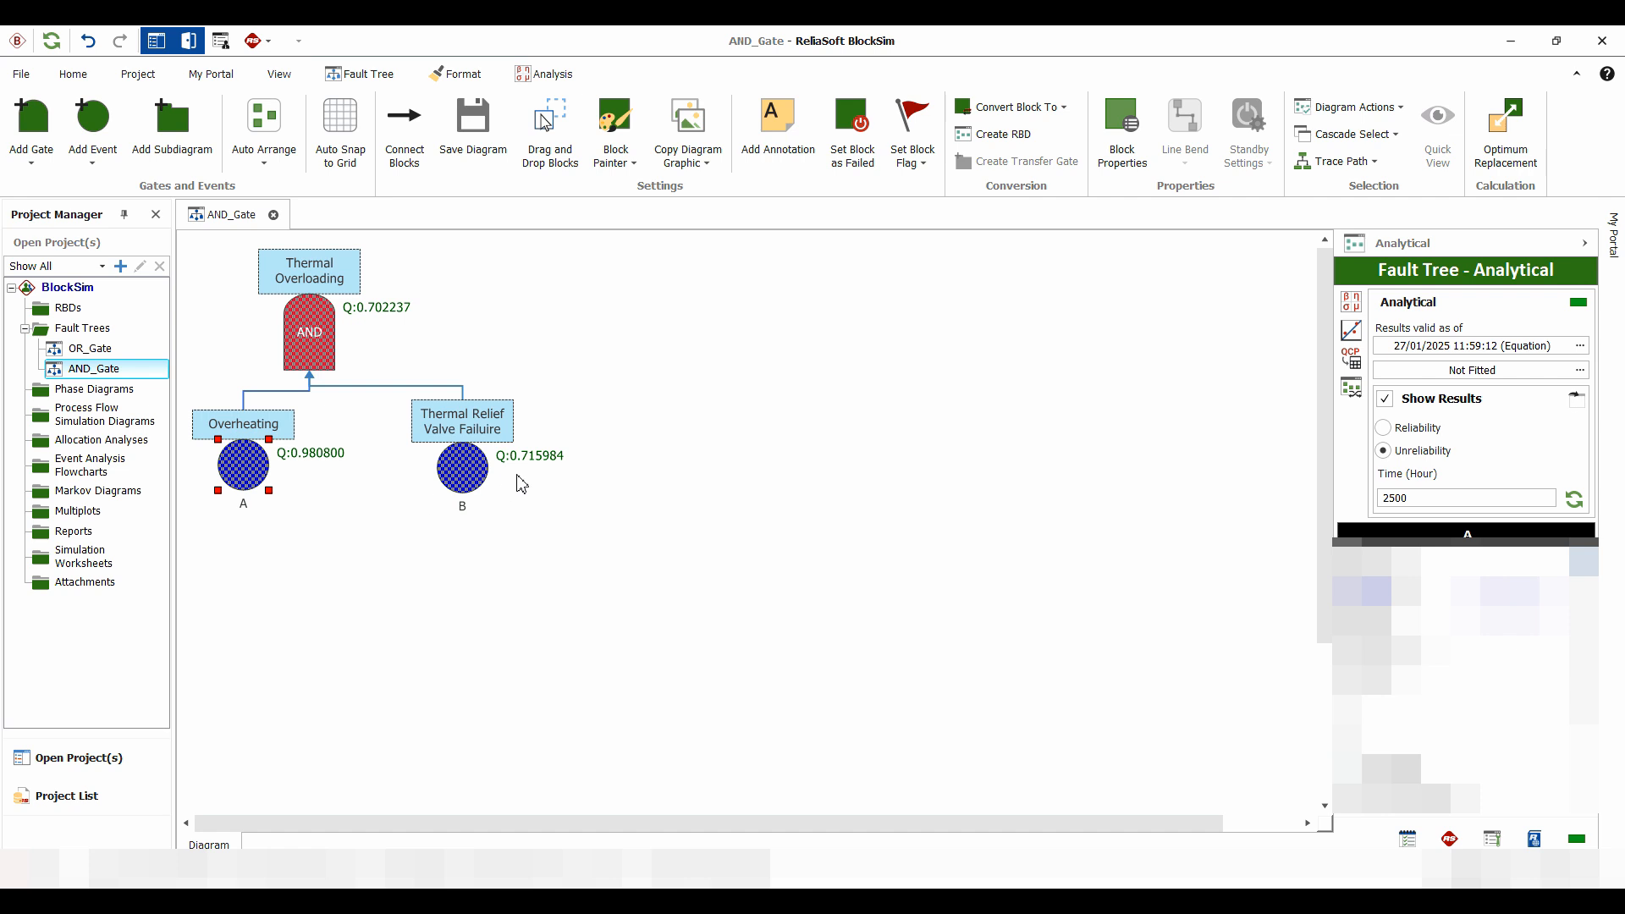
left_click(624, 353)
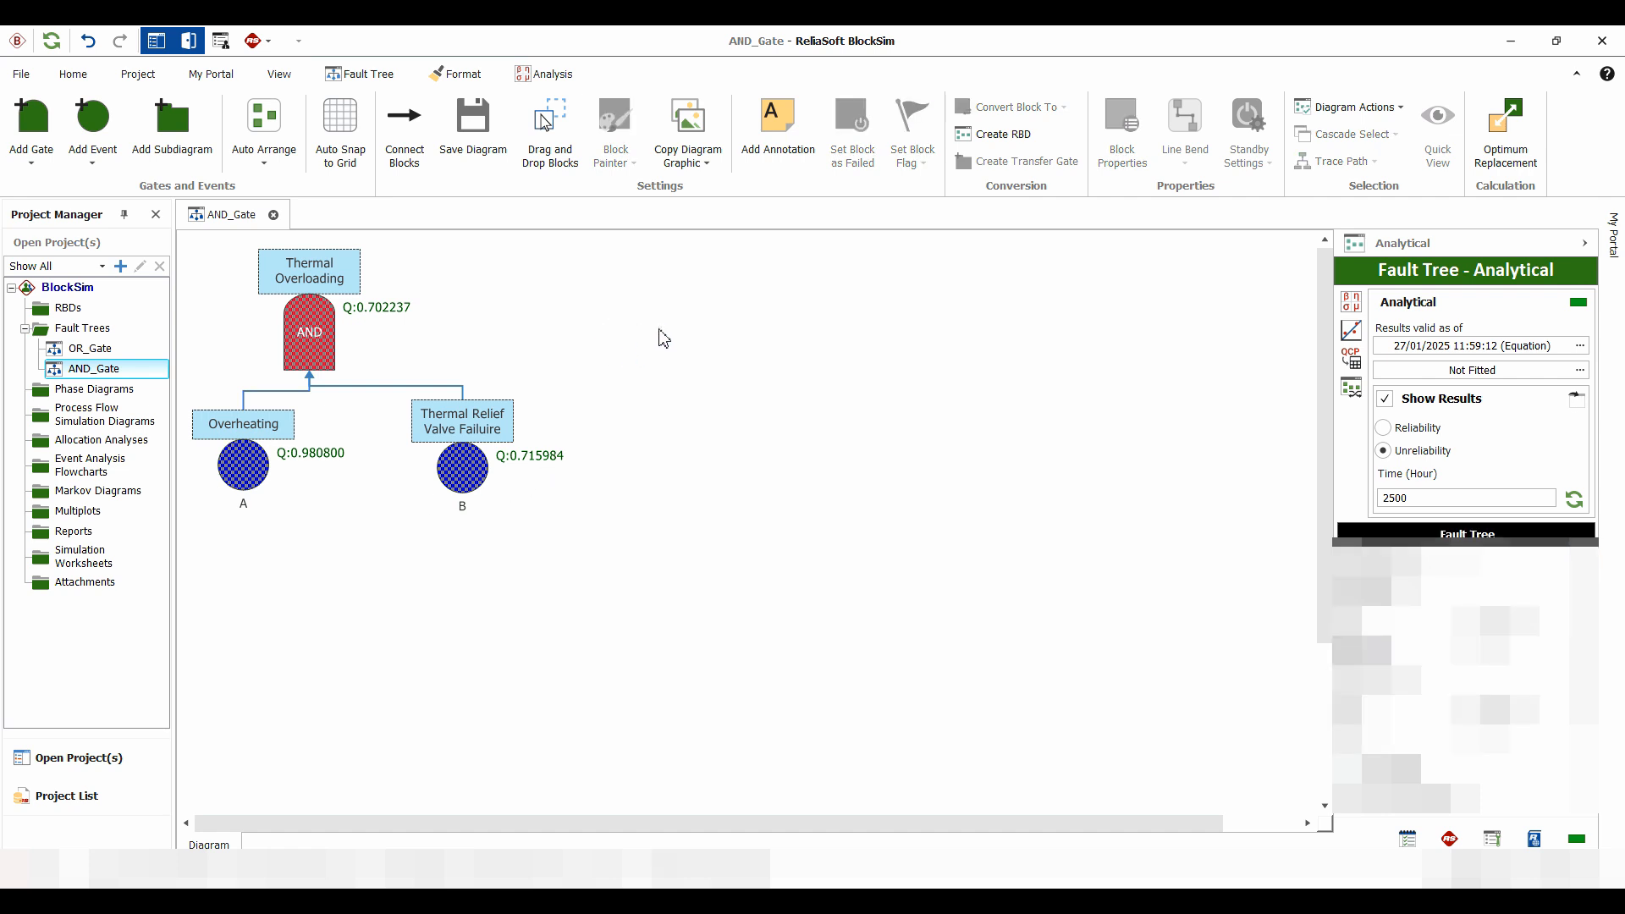
Add an annotation, shape it into a flat, wide box, and place it beside the AND gate's Thermal Overloading label
left_click(794, 124)
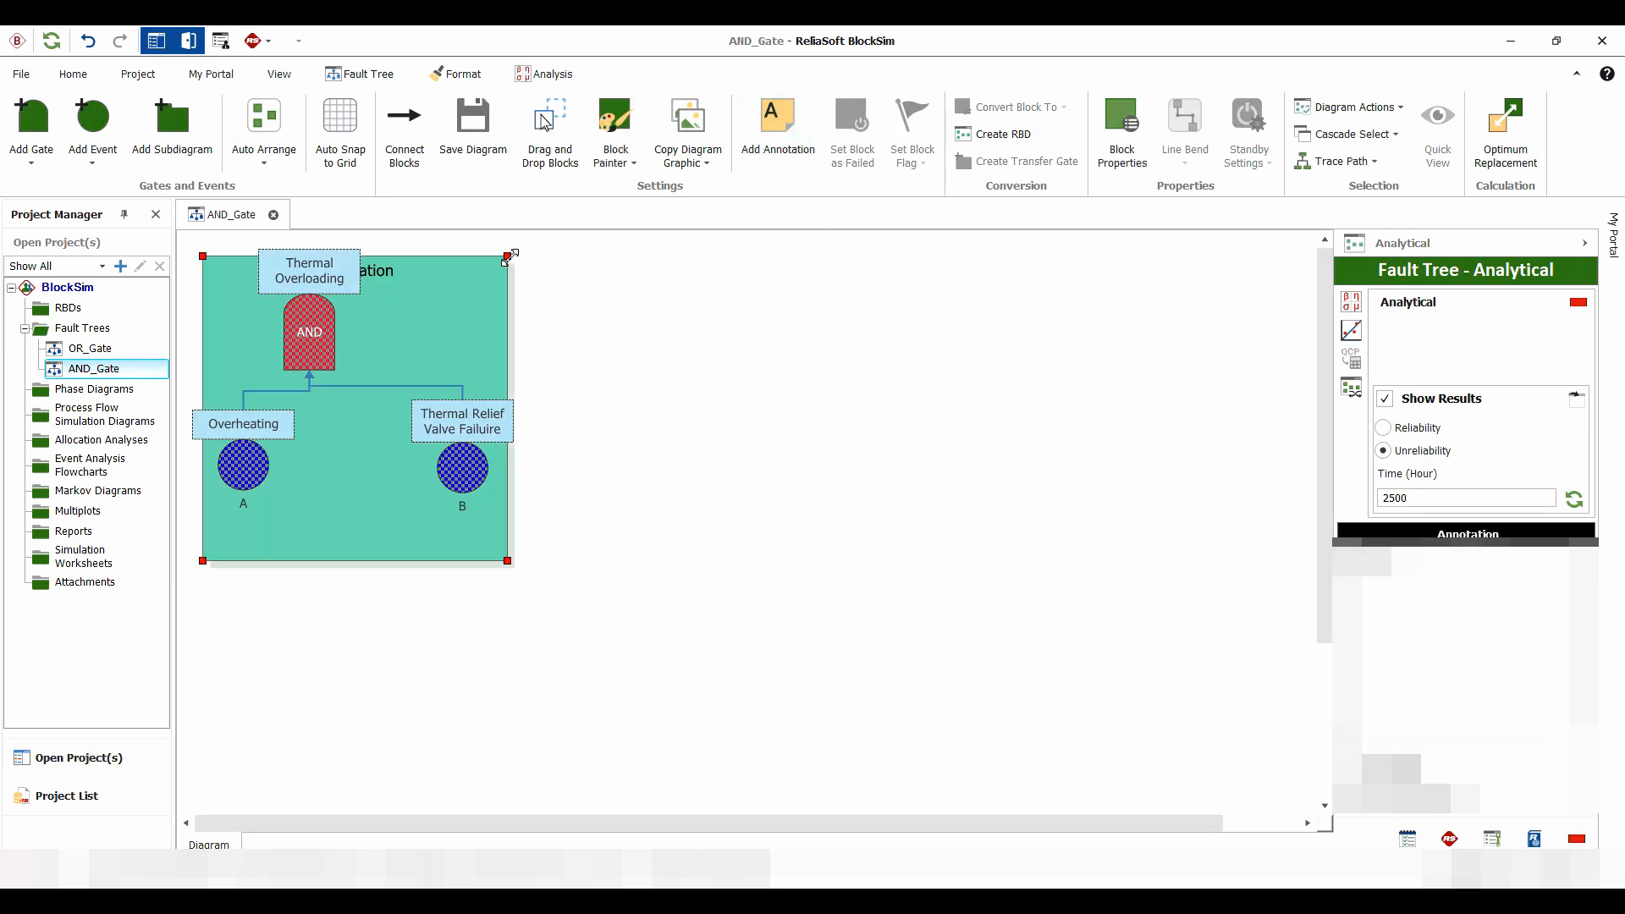
mouse_move(508, 256)
left_mouse_down()
mouse_move(508, 364)
mouse_move(549, 494)
left_mouse_up()
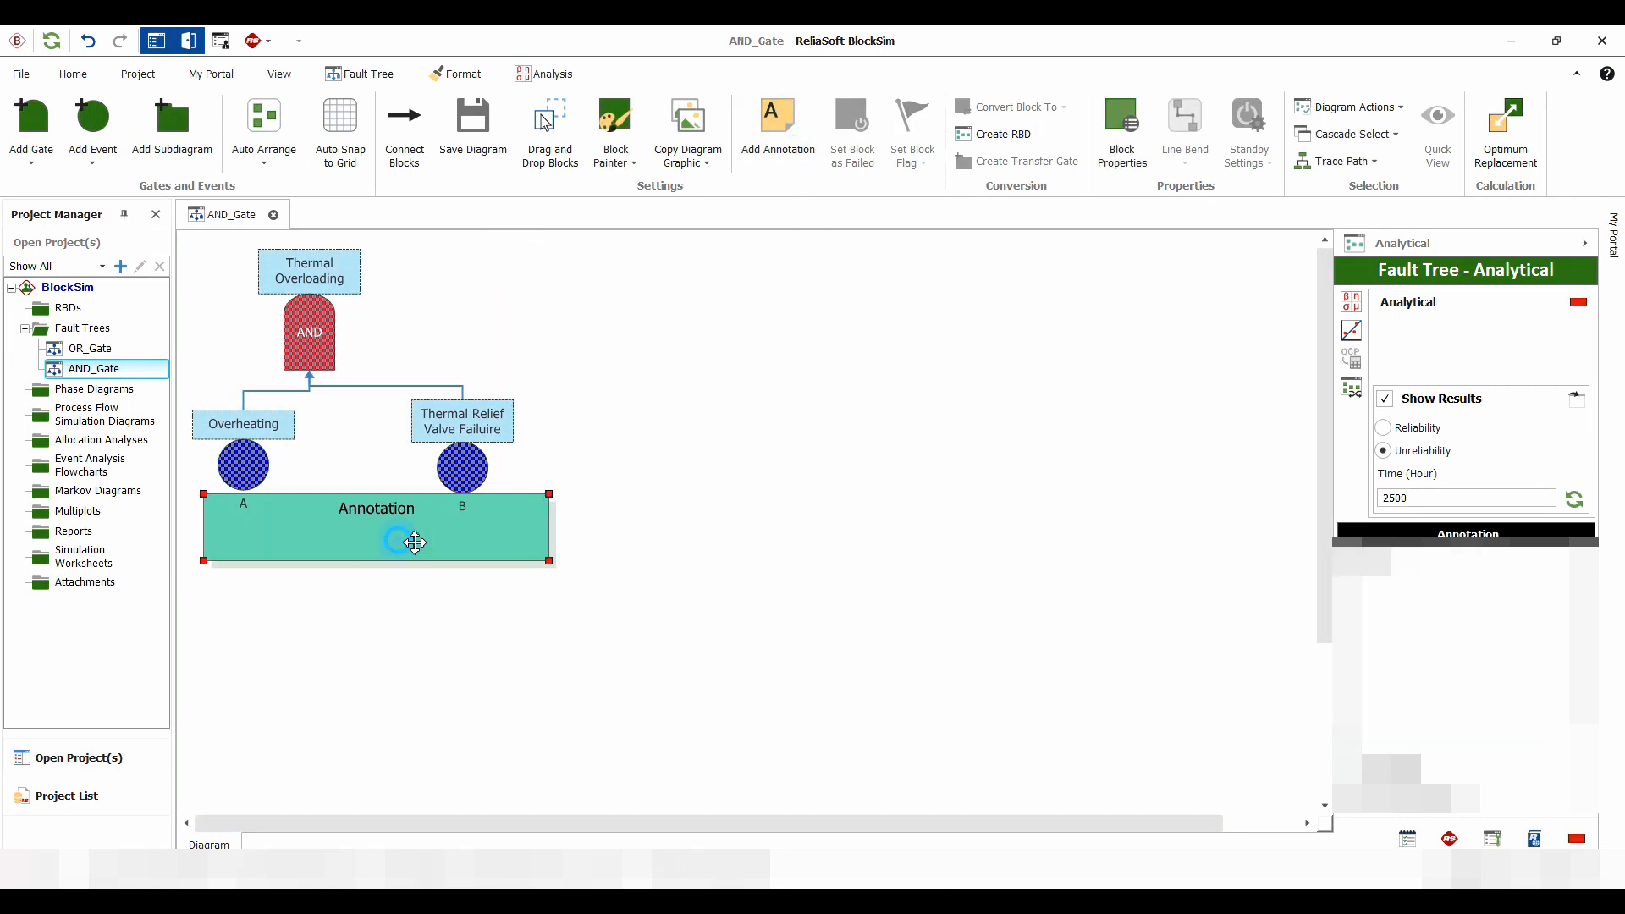
mouse_move(415, 542)
left_mouse_down()
mouse_move(828, 294)
mouse_move(788, 319)
left_mouse_up()
Replace the annotation text with "AND_Gate = A x B"
double_click(757, 288)
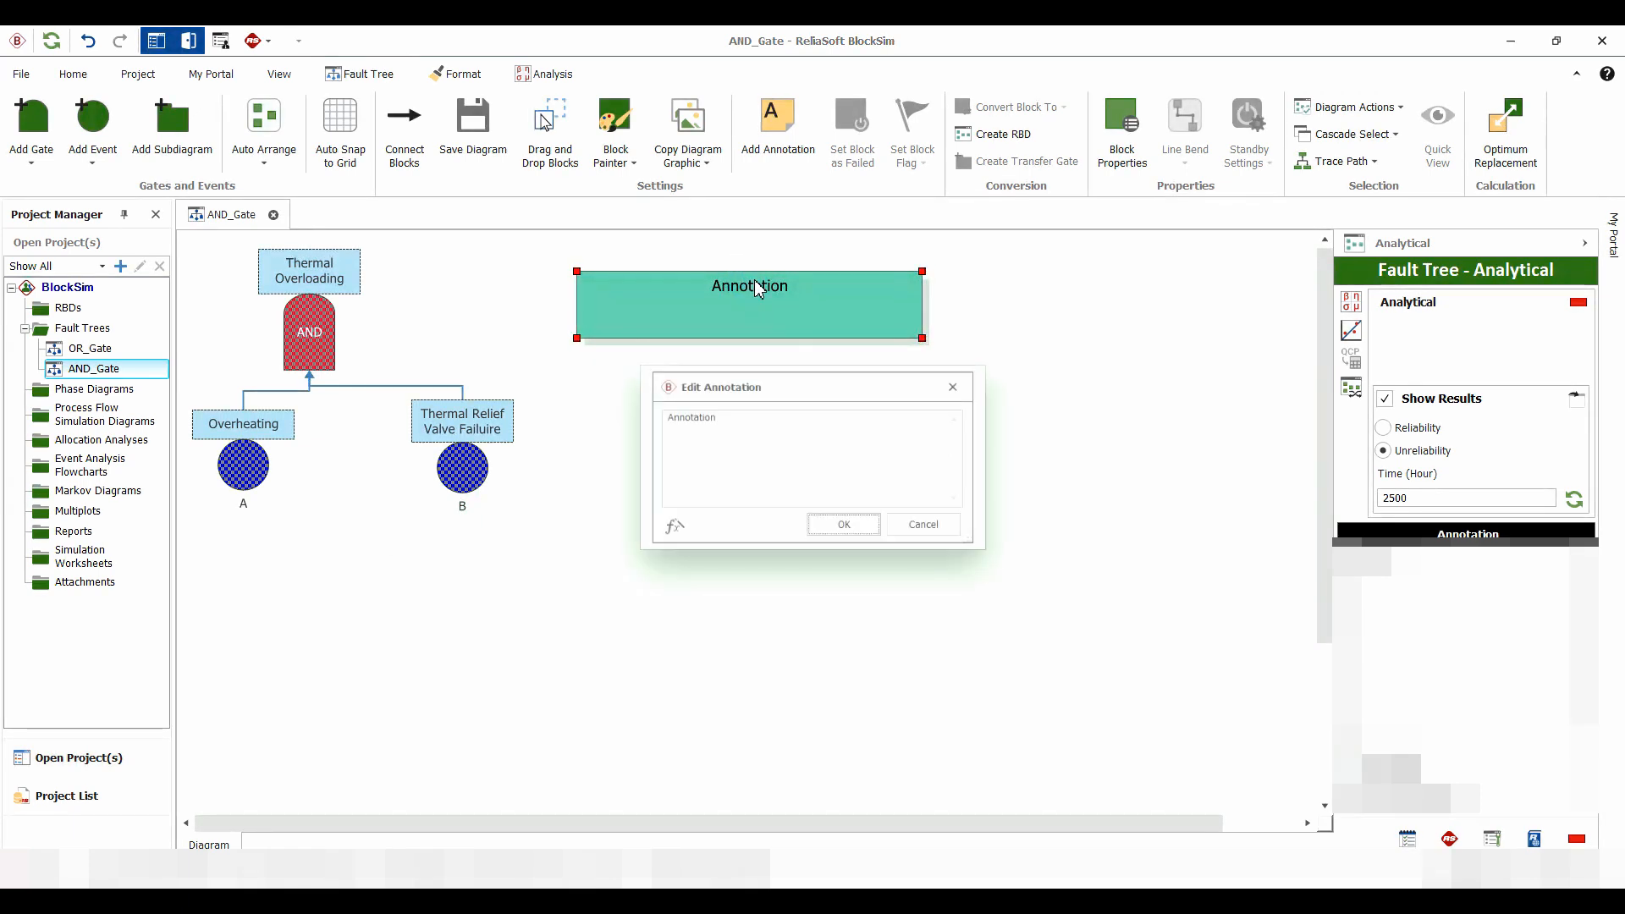
double_click(712, 413)
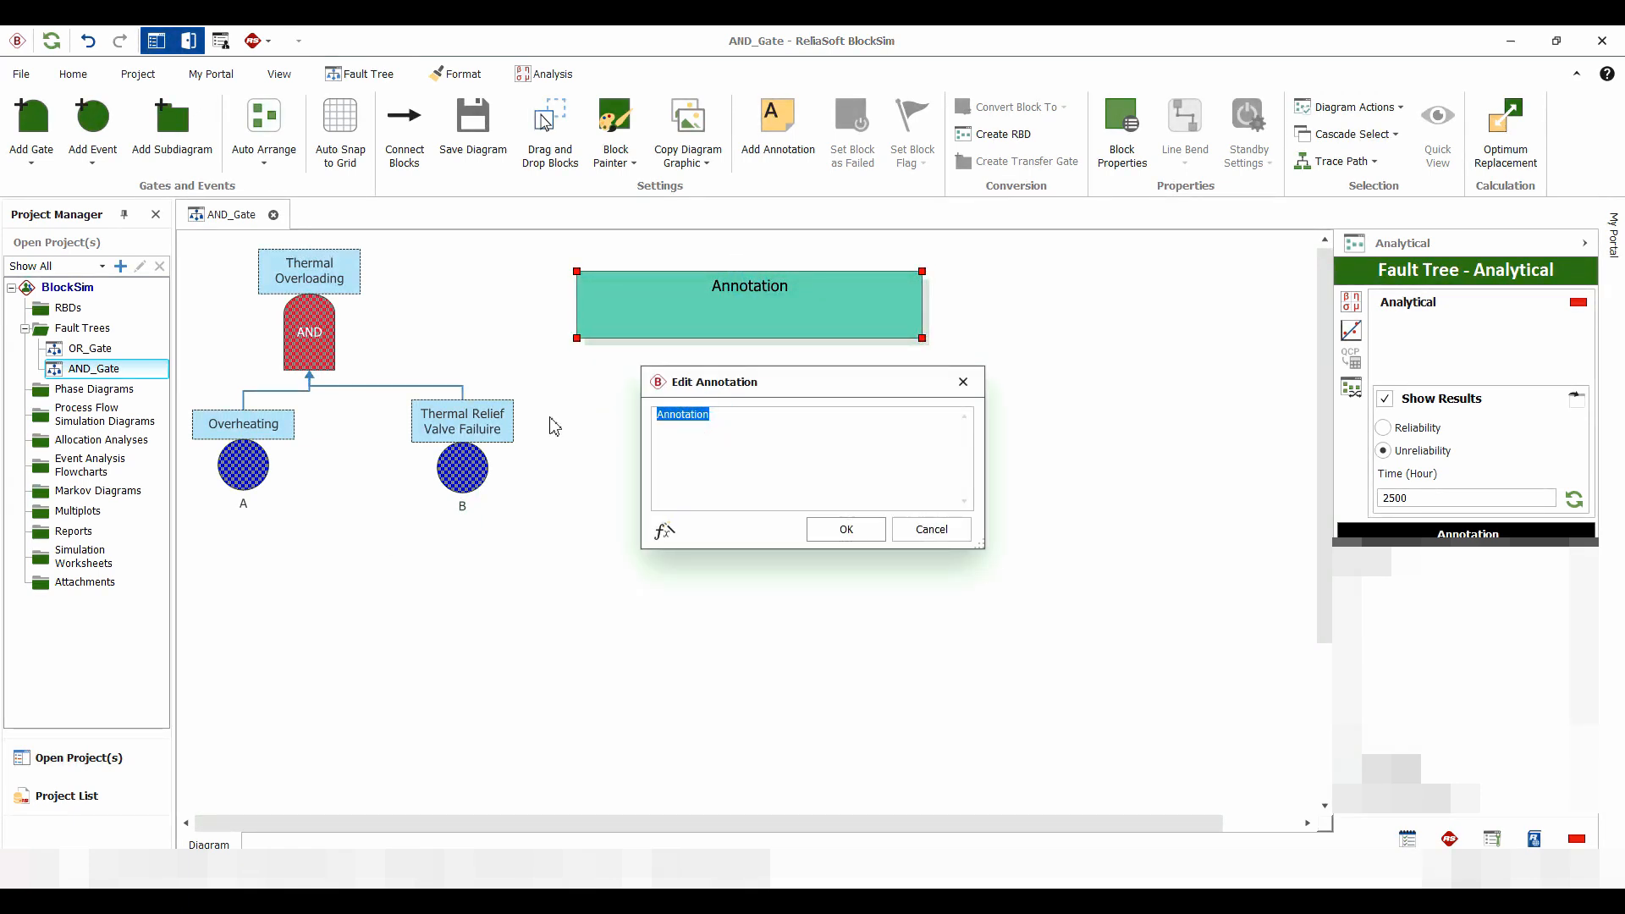
type("AND_Gate = A x B")
left_click(846, 529)
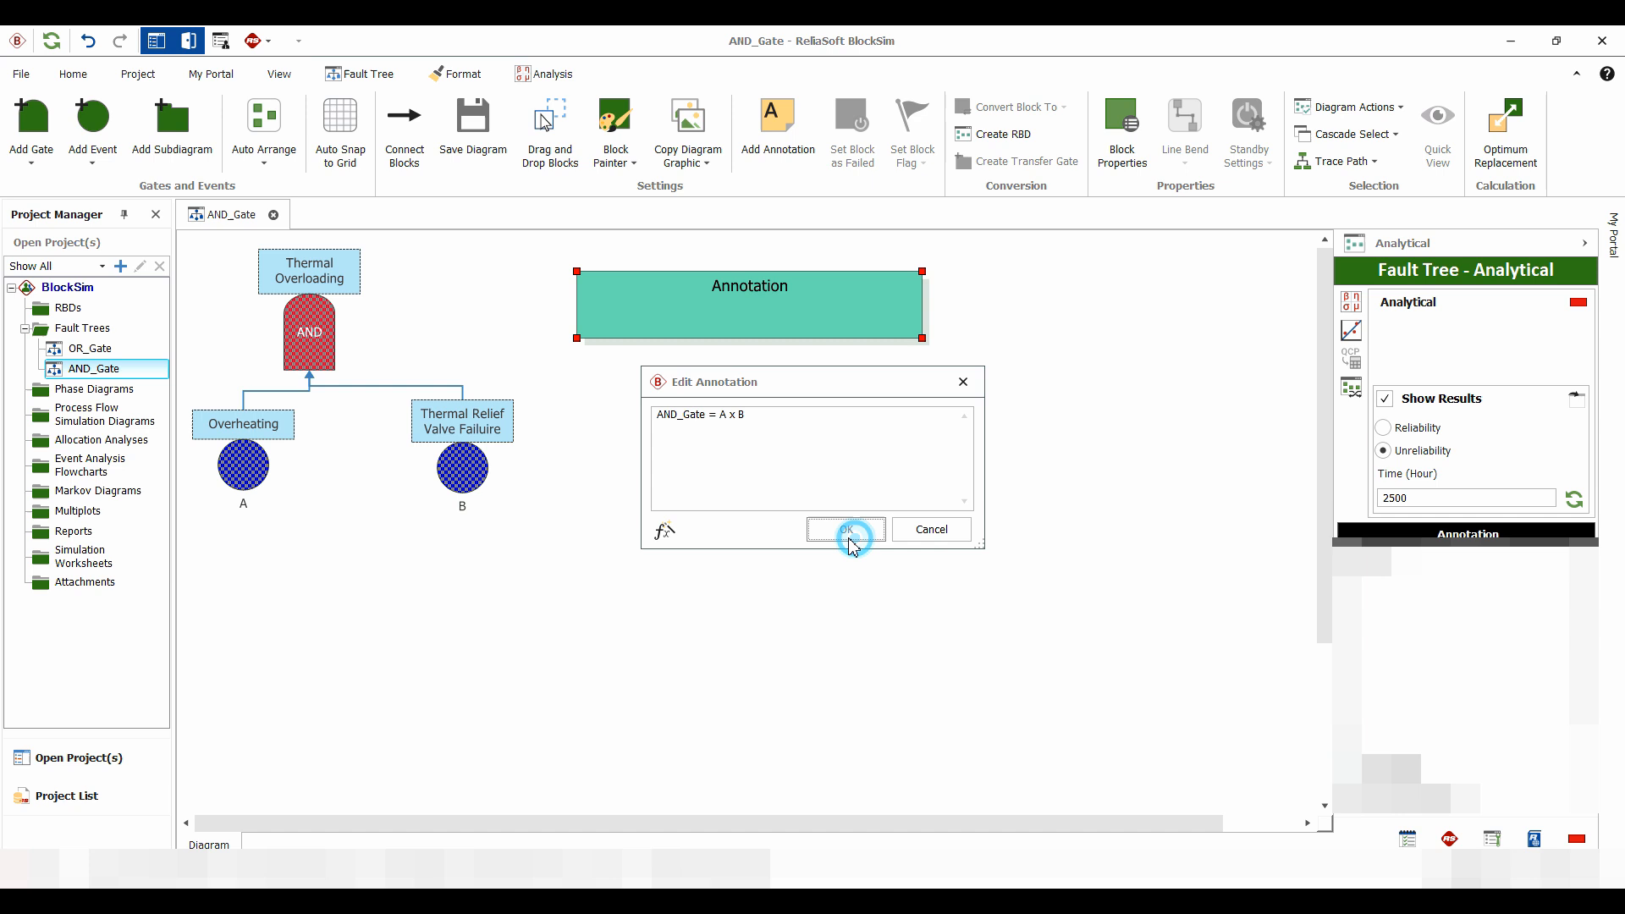
Shrink the annotation box to fit its single line of text, and recalculate the analytical results
left_click_drag(924, 338, 897, 301)
left_click(703, 538)
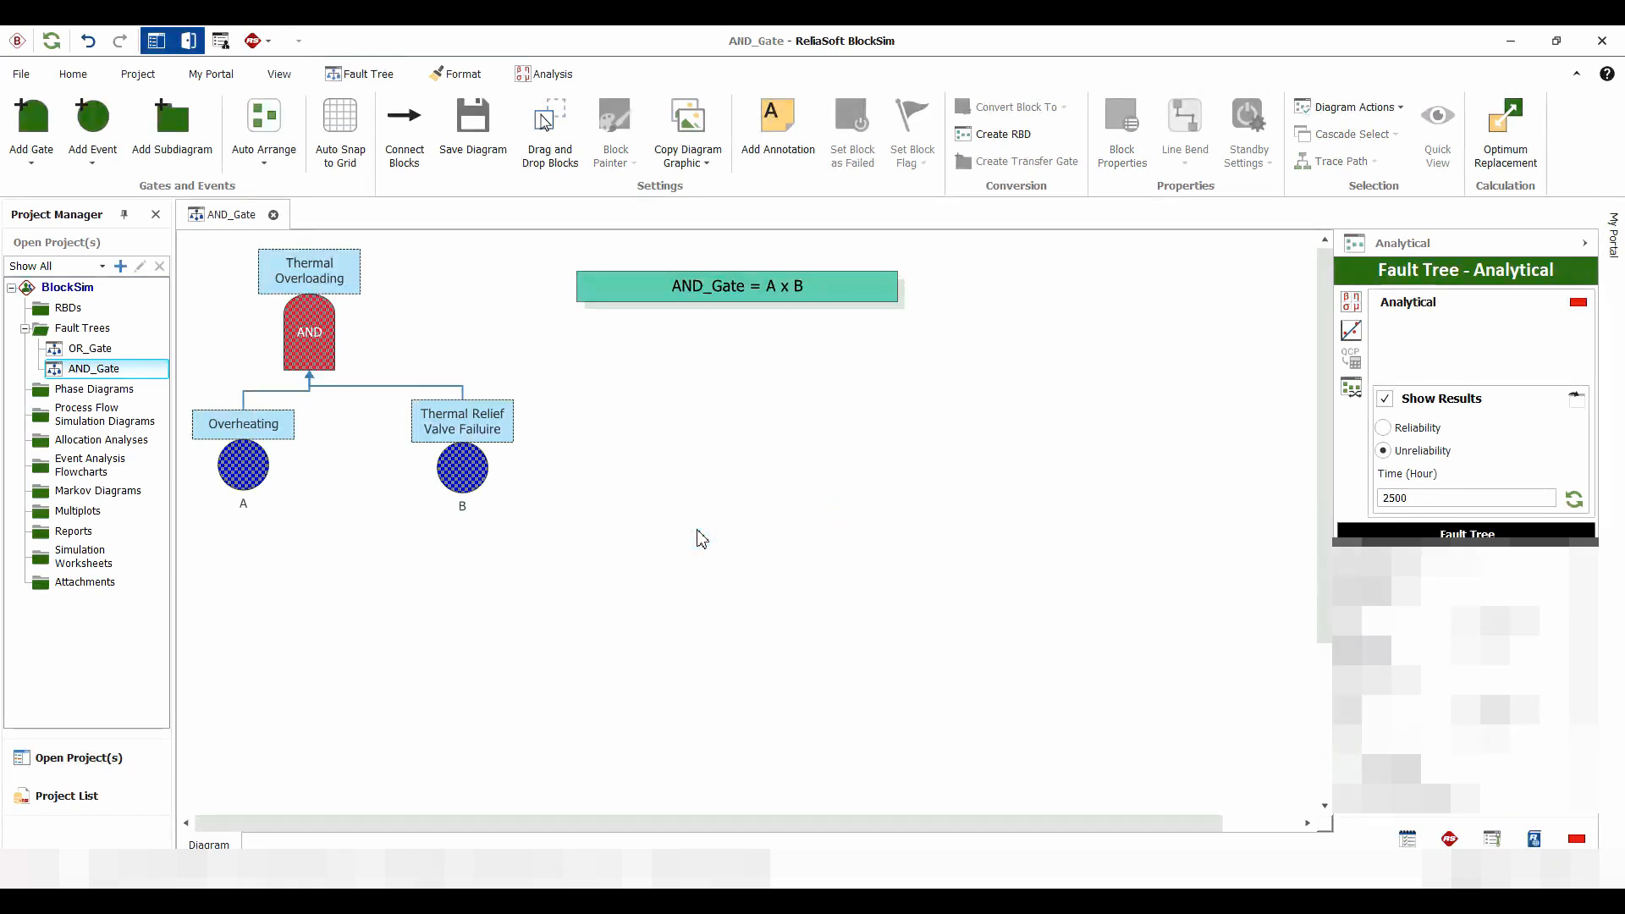
left_click(1352, 304)
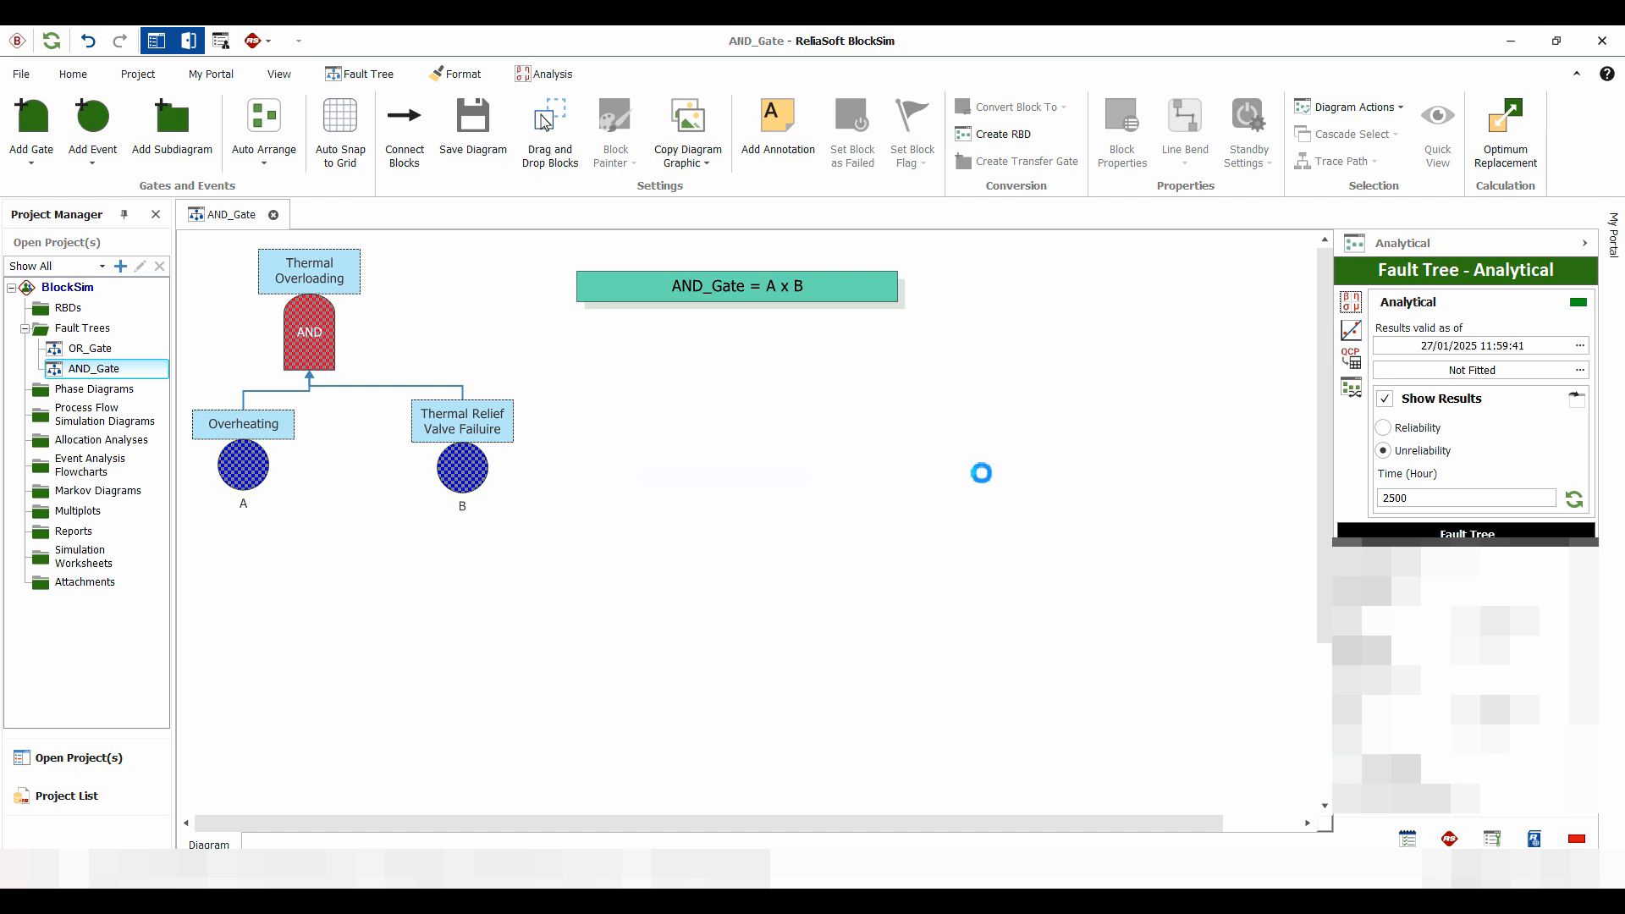